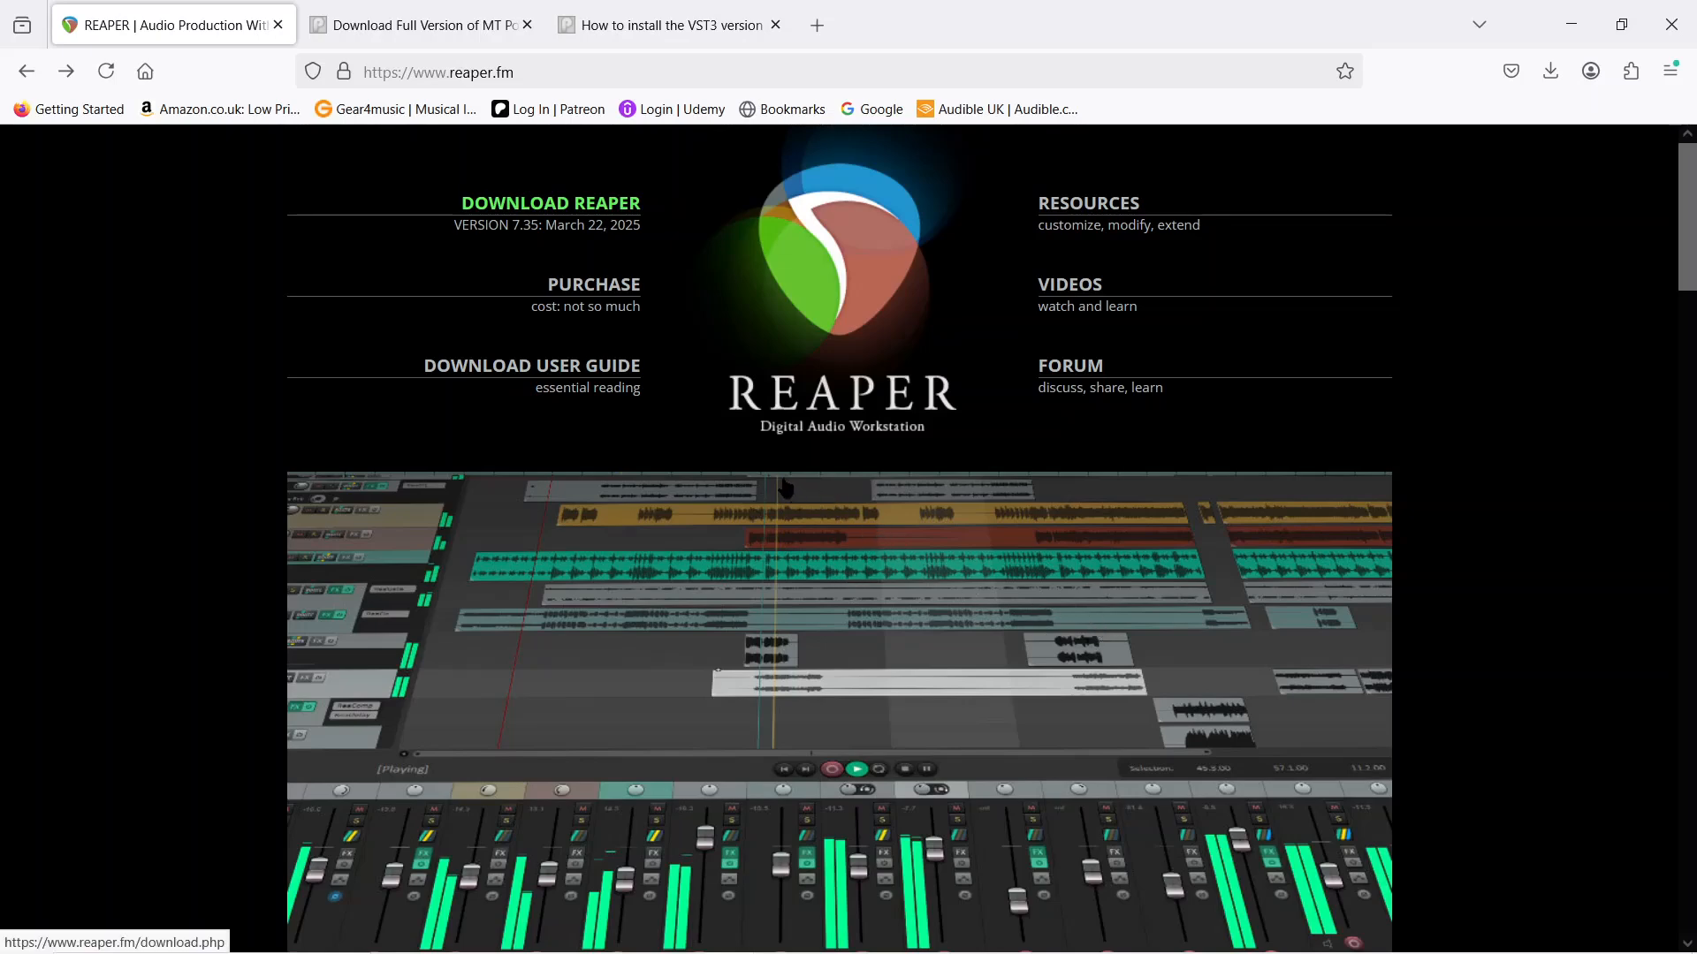
- Review the MT Power DrumKit 2 download page and the VST3 installation instructions, including the files to copy and the 64-bit and 32-bit folders
left_click(433, 26)
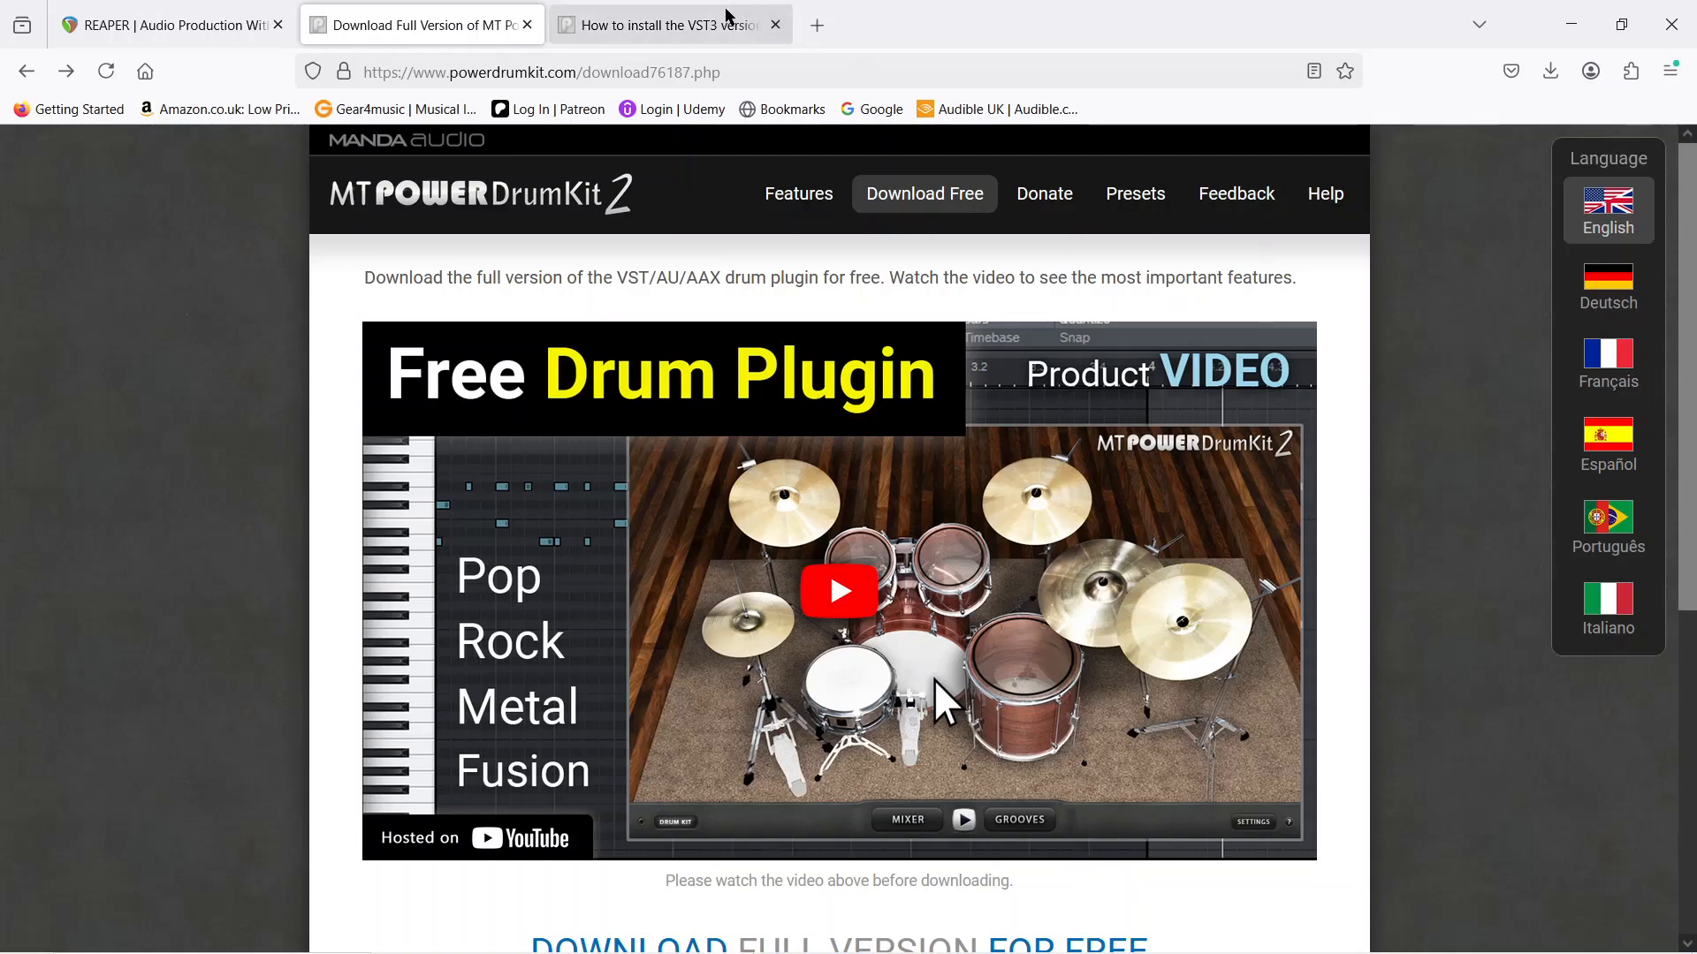
left_click(681, 18)
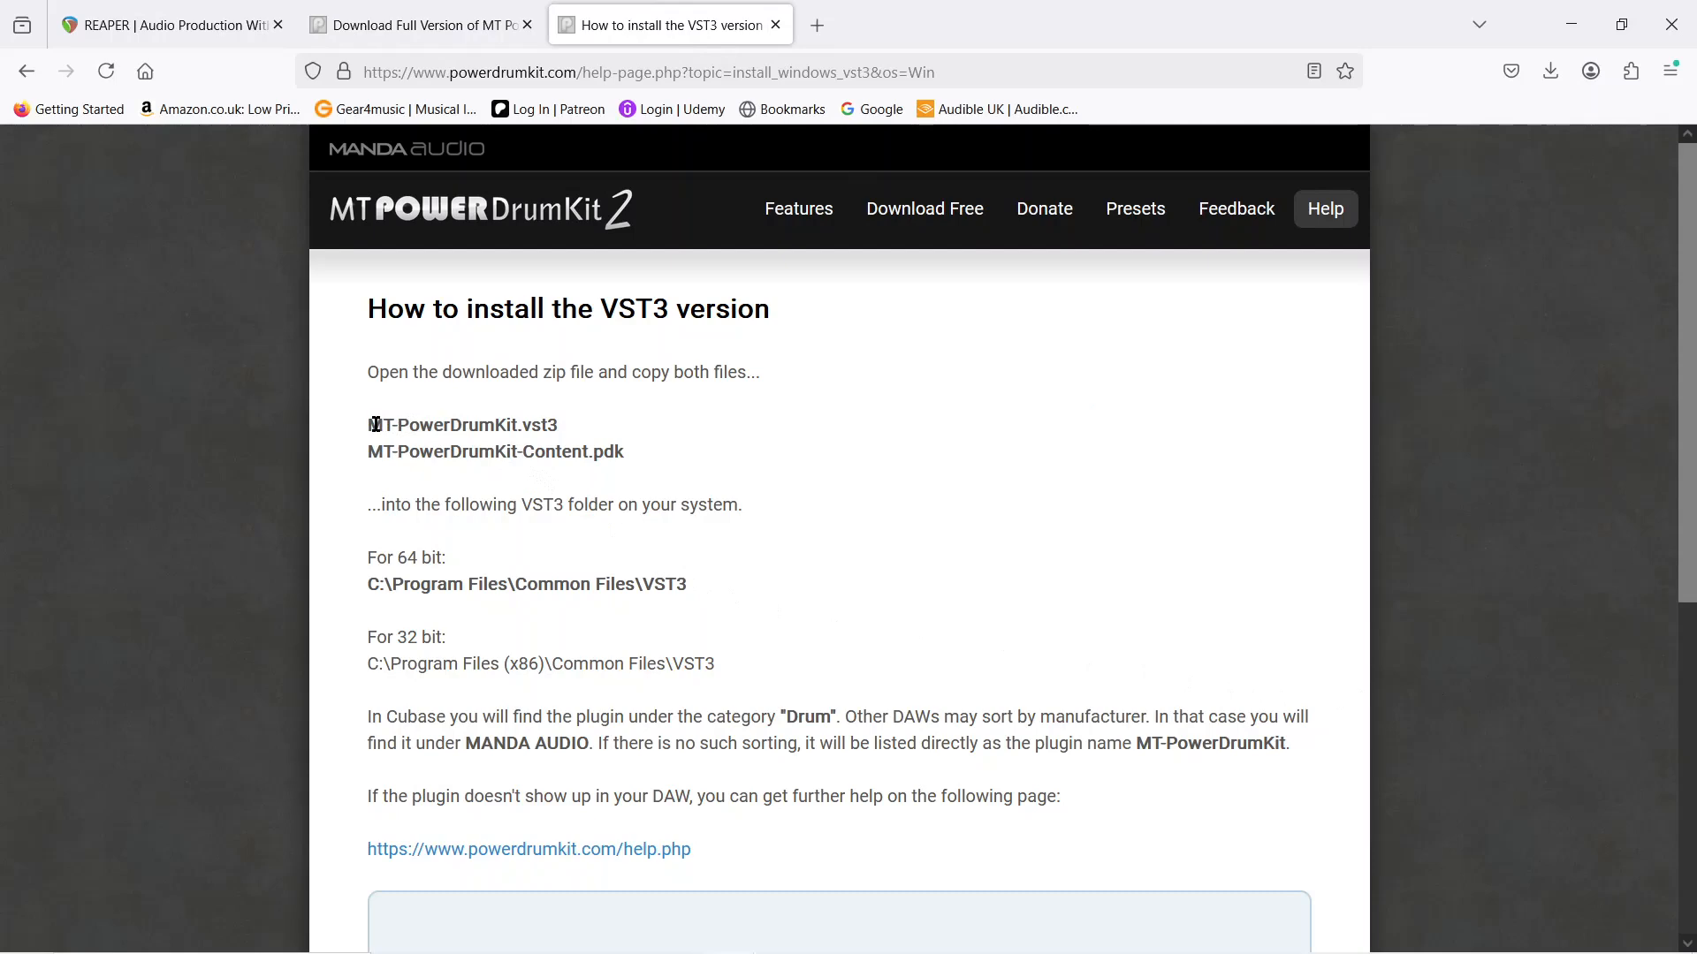
left_click_drag(374, 426, 612, 452)
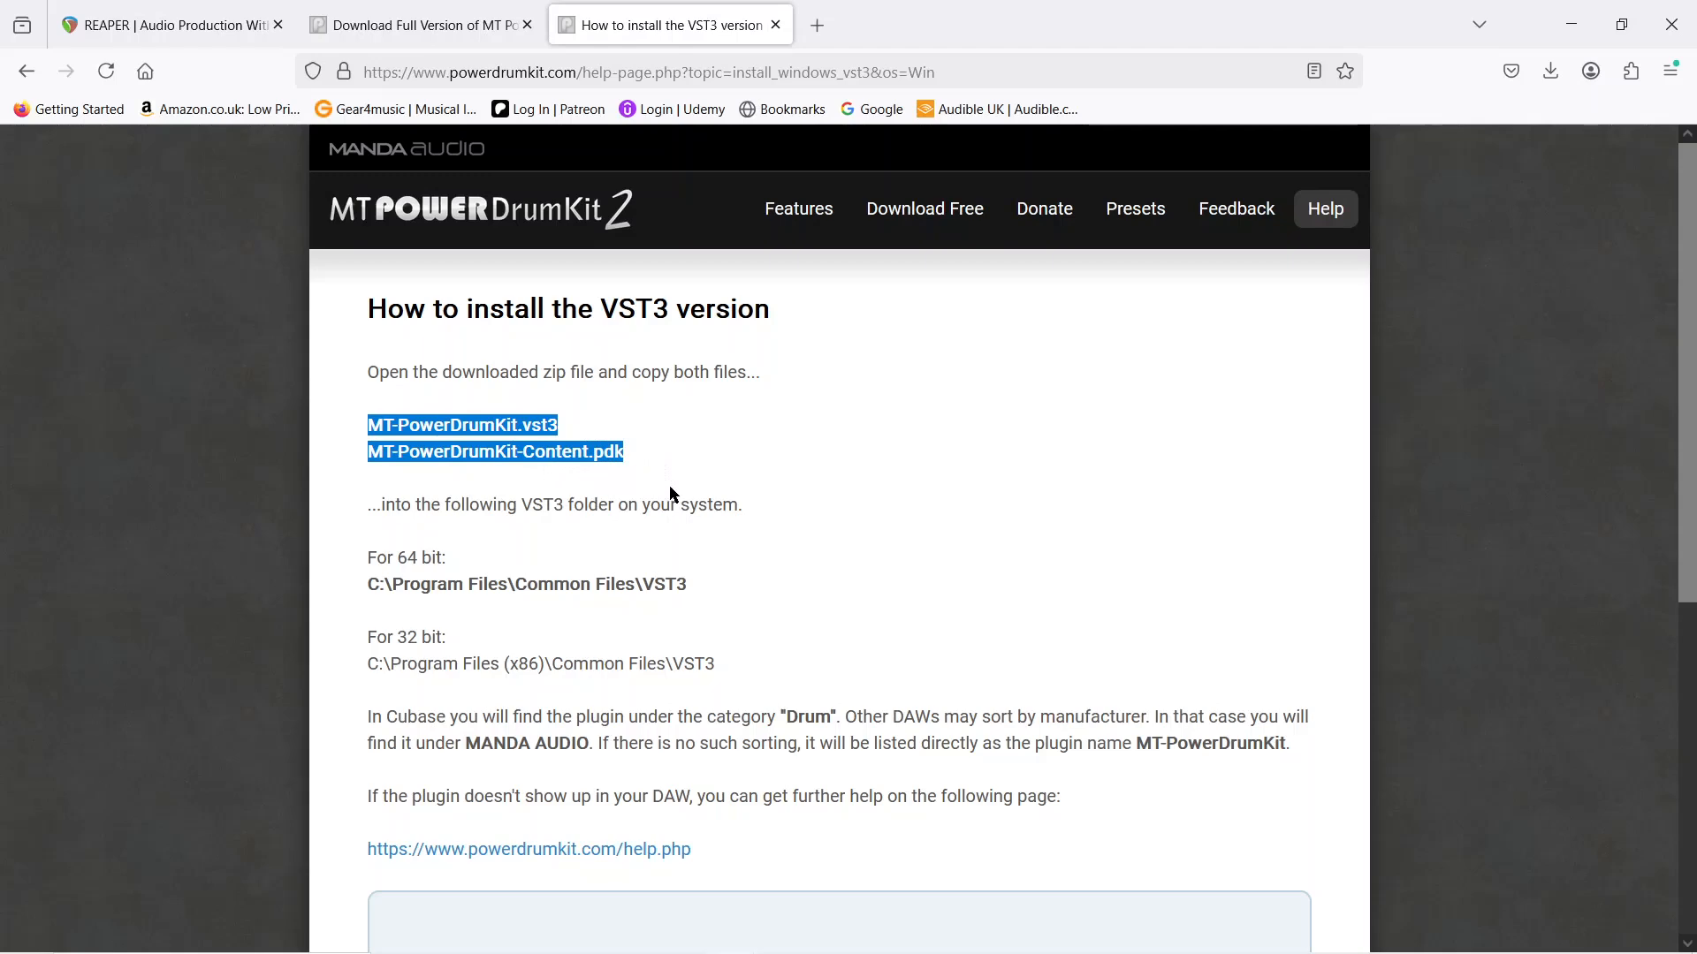
left_click(708, 448)
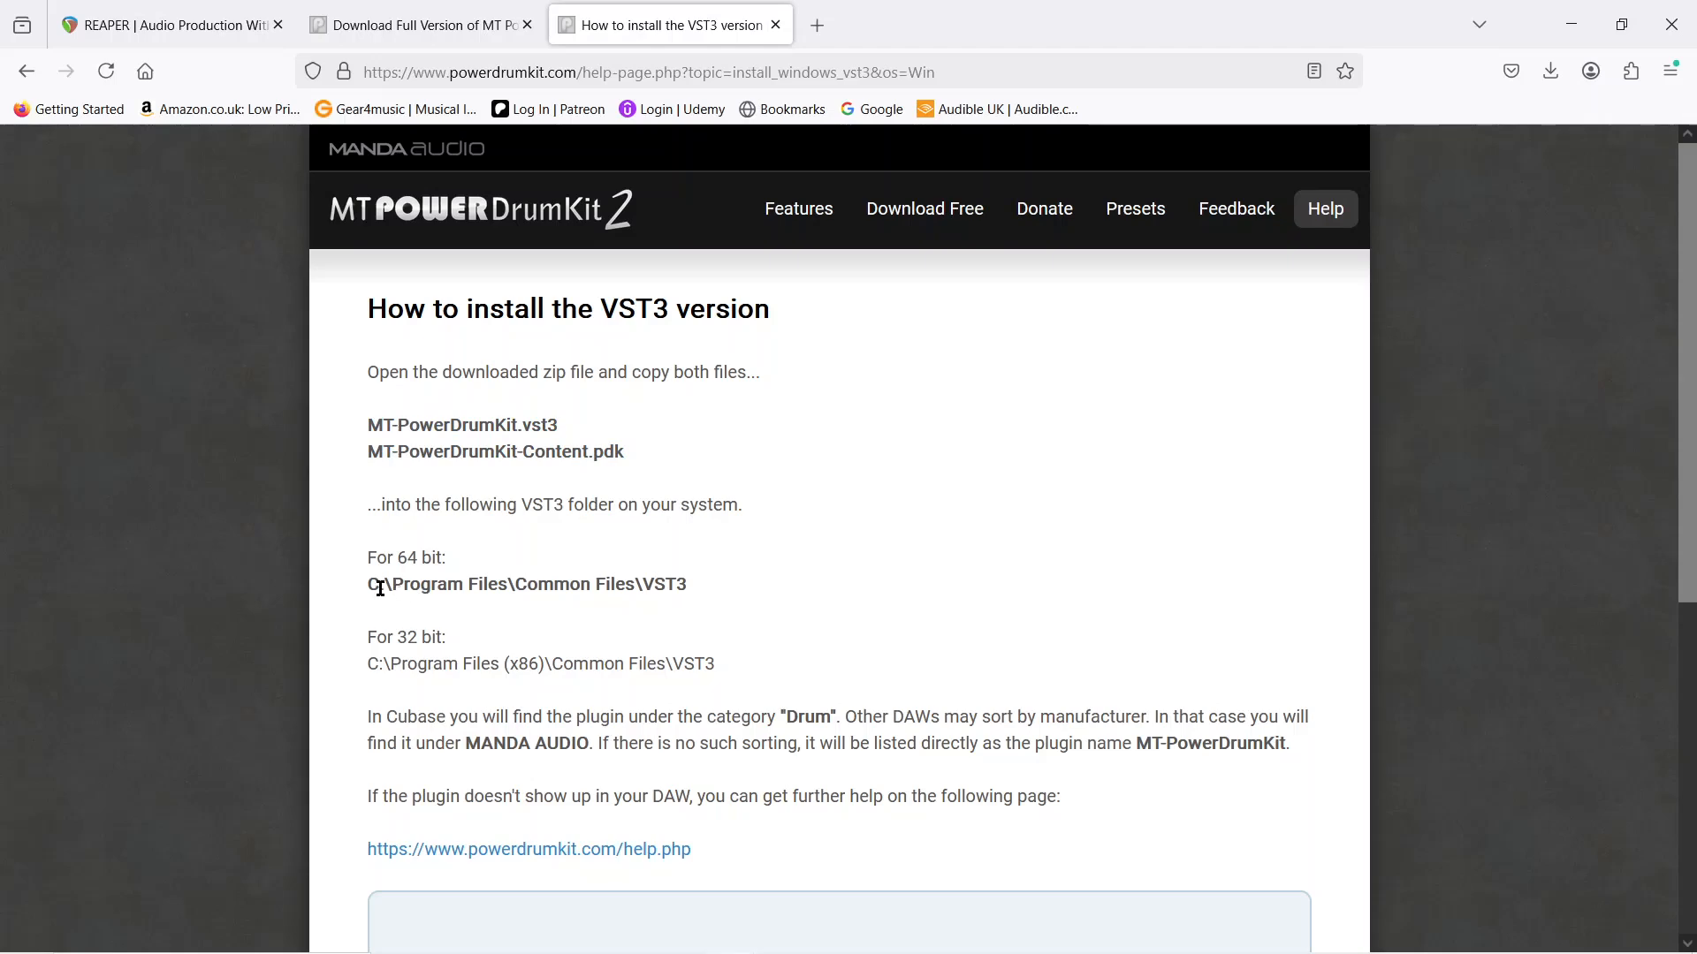
left_click_drag(363, 584, 697, 581)
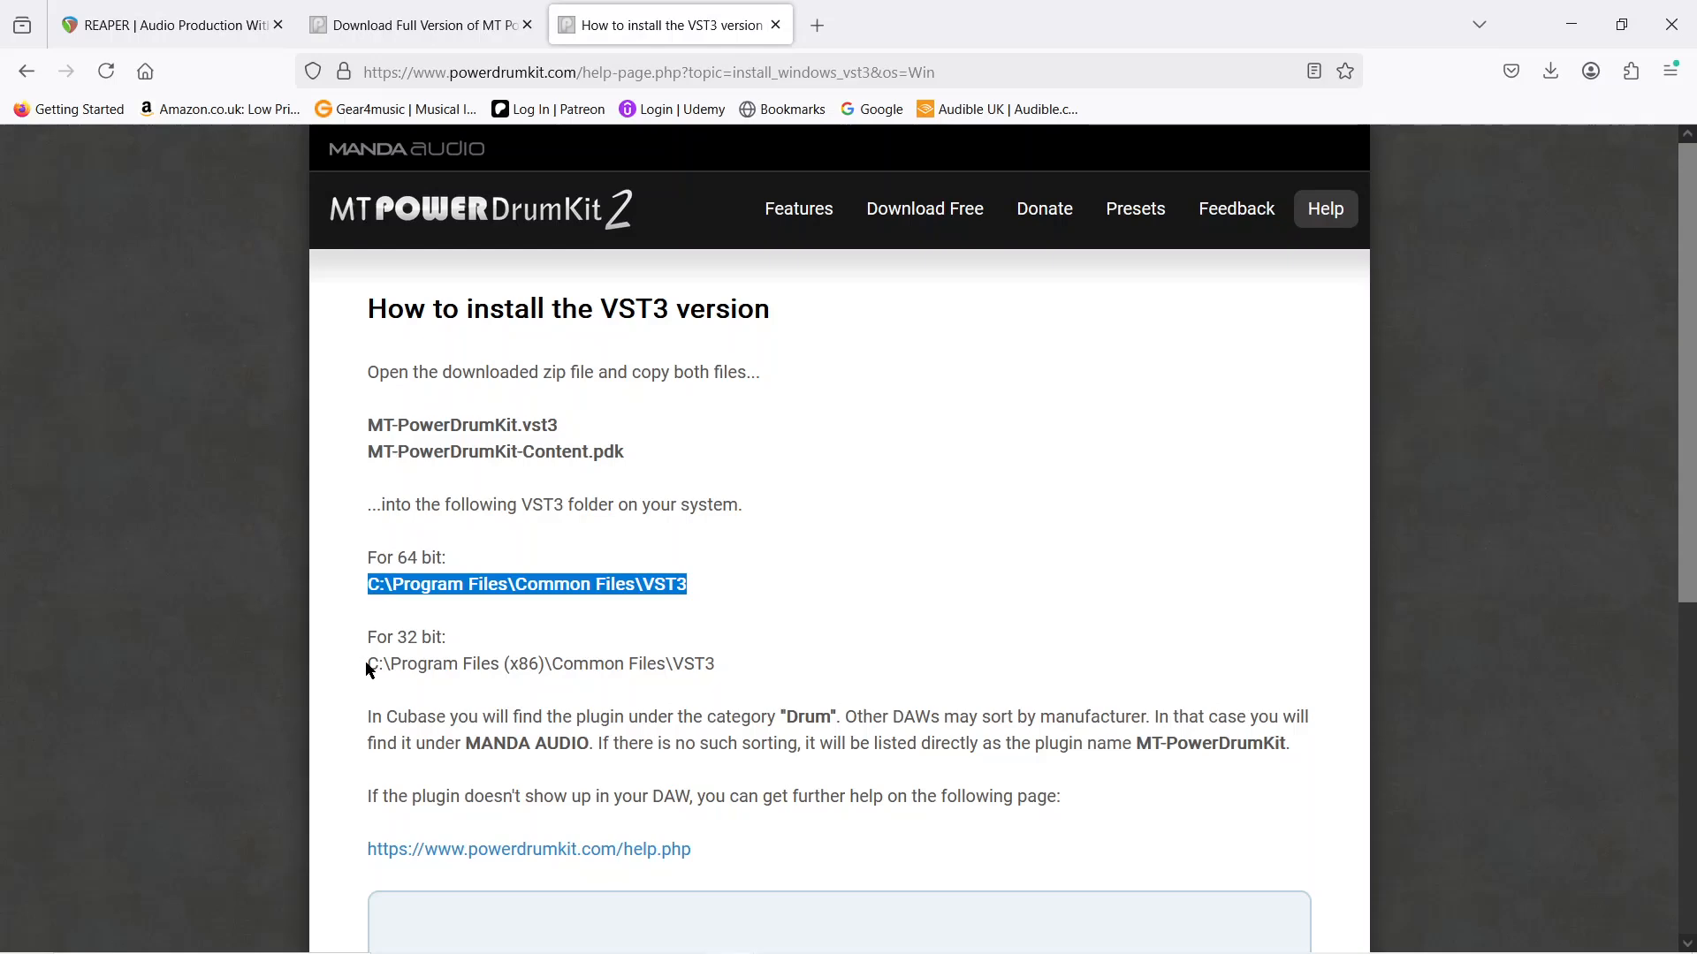
left_click_drag(368, 663, 727, 668)
left_click(749, 614)
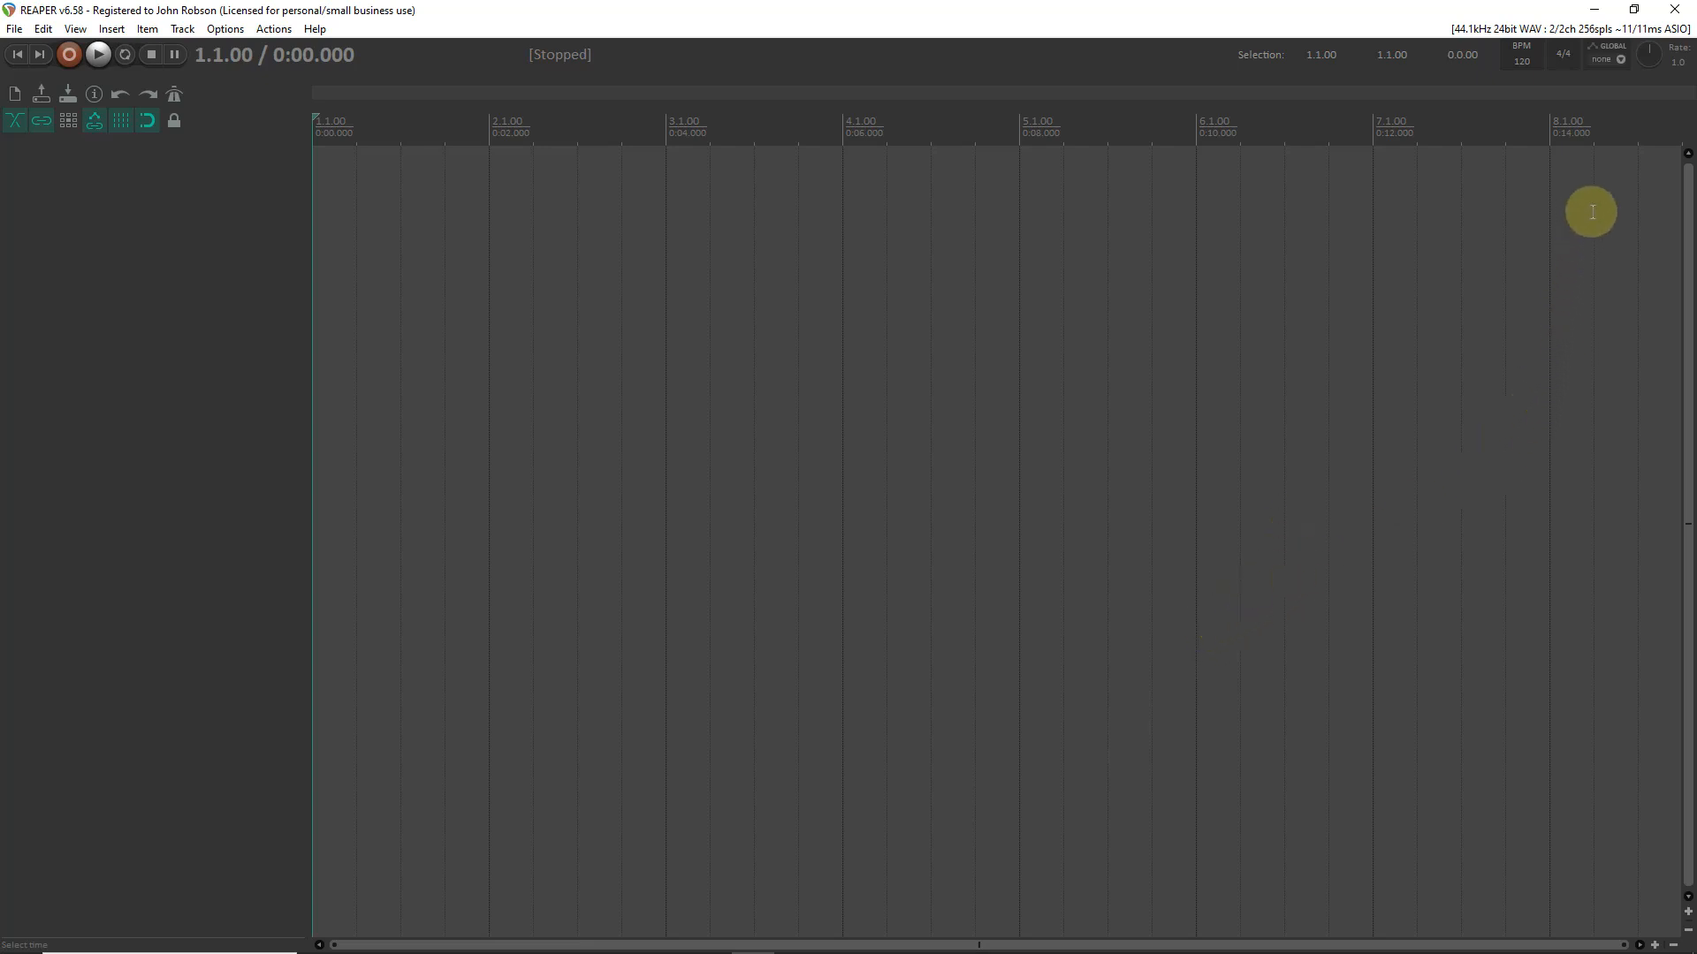
- Switch to REAPER and open the audio device preferences to examine the ASIO driver, input and output settings
left_click(1621, 32)
left_click(1621, 32)
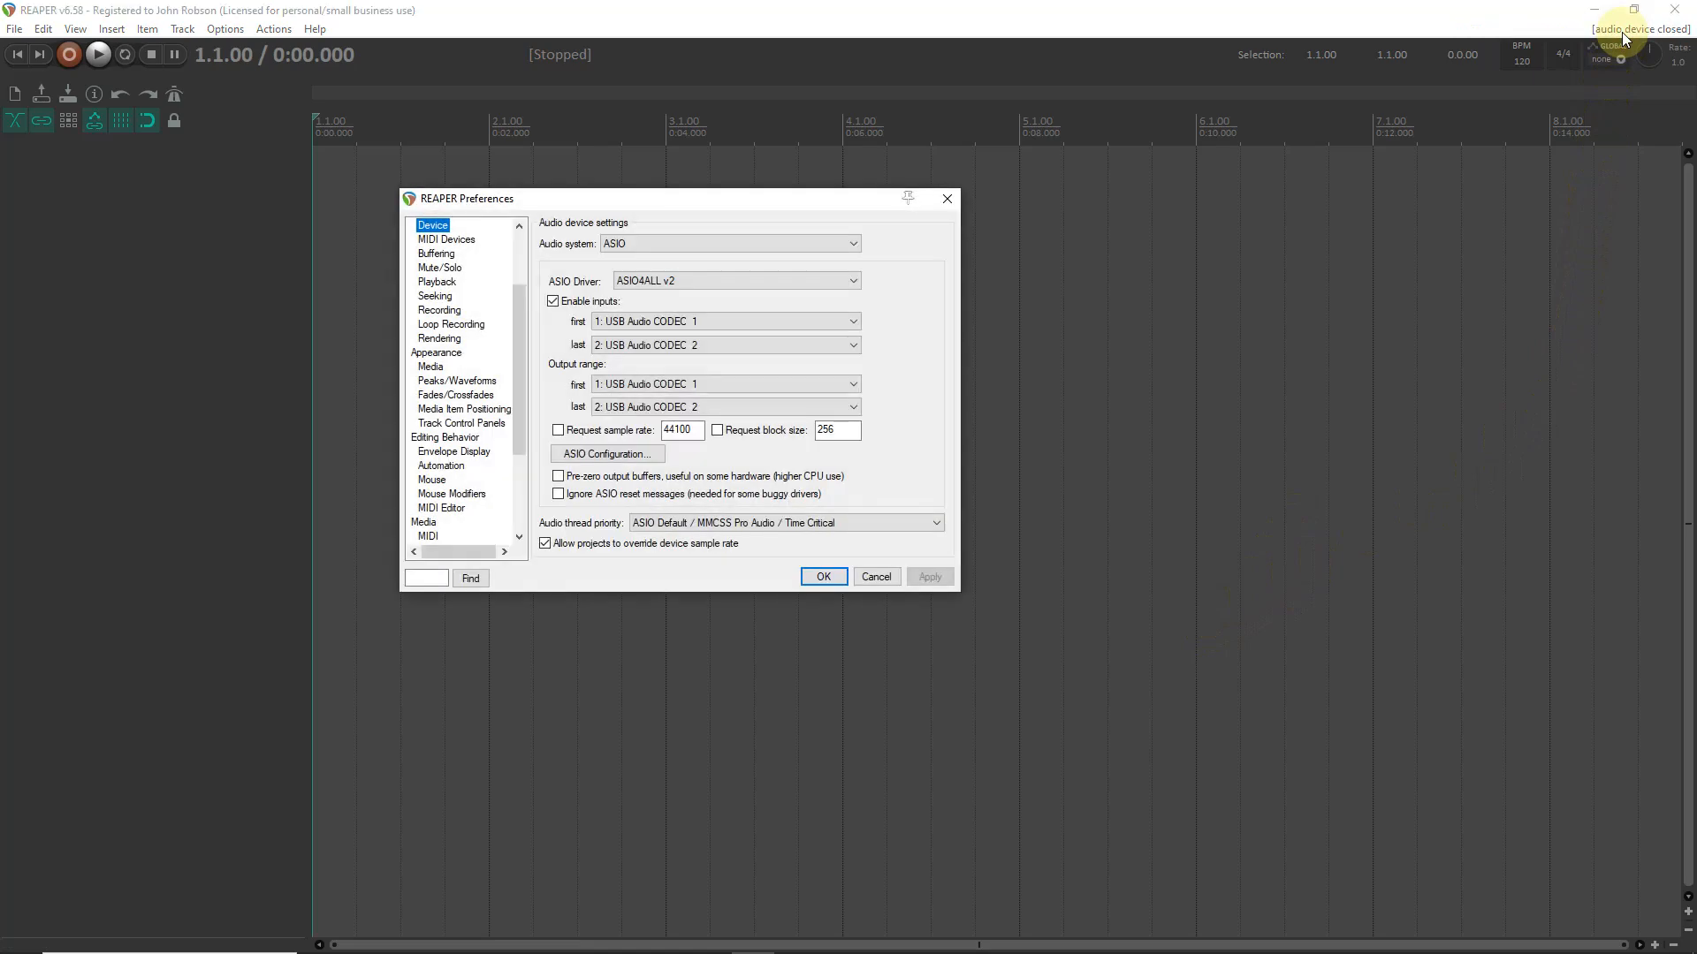
left_click(946, 198)
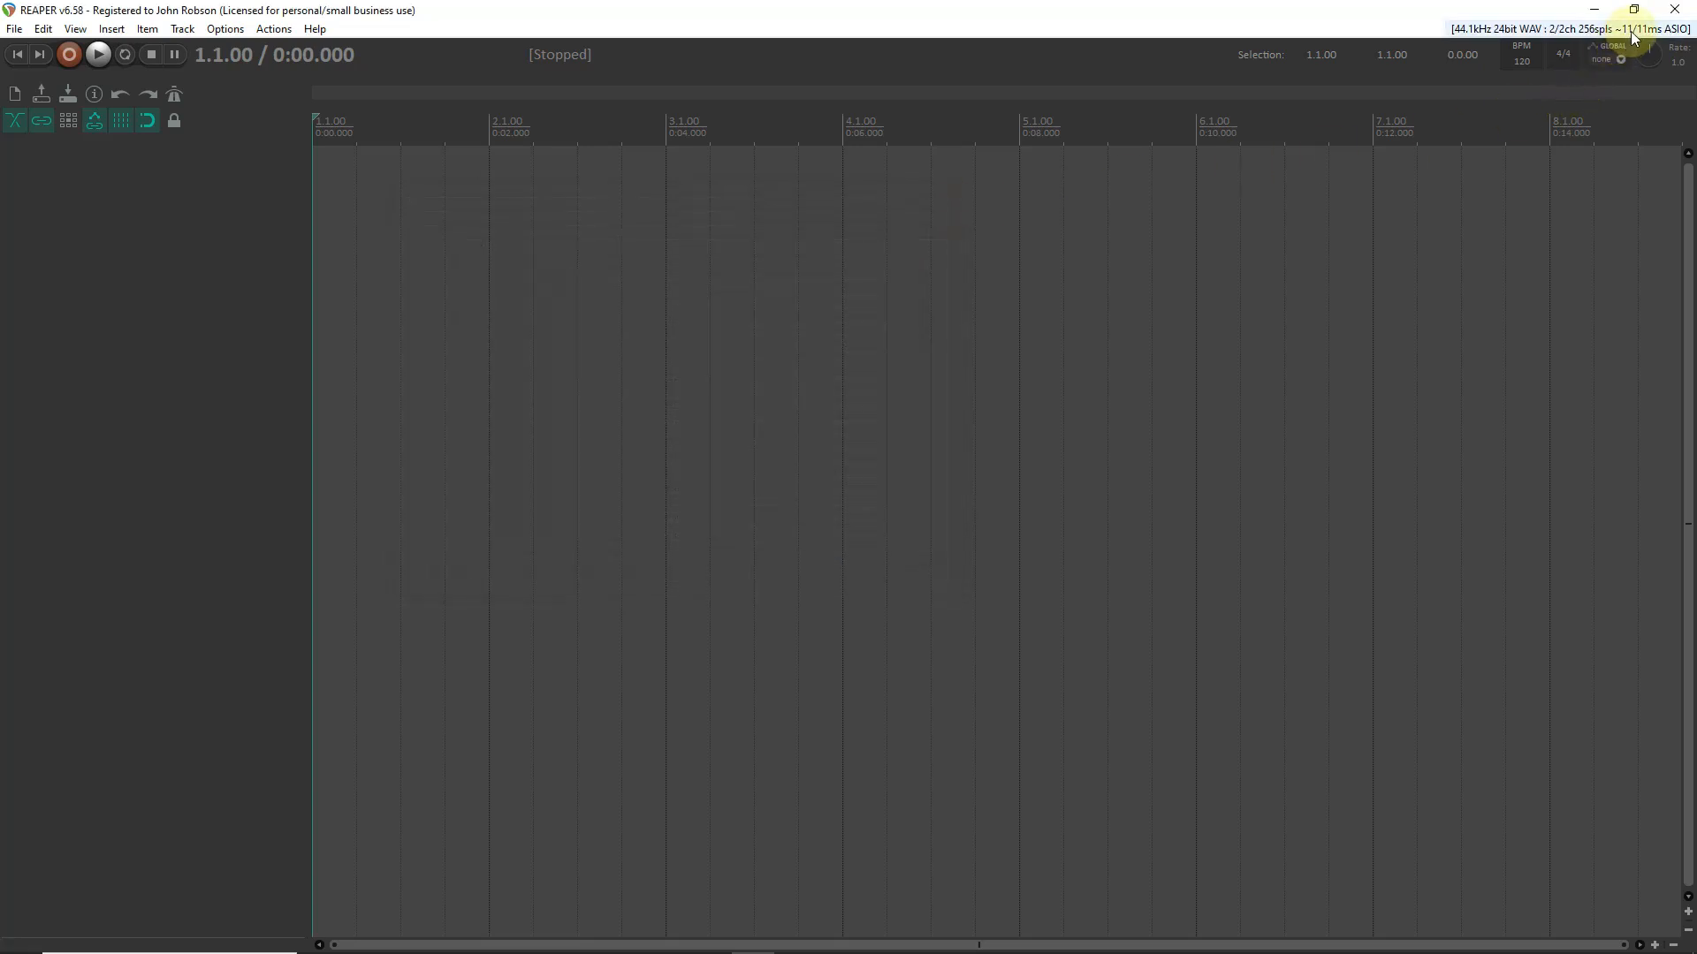
left_click(1646, 30)
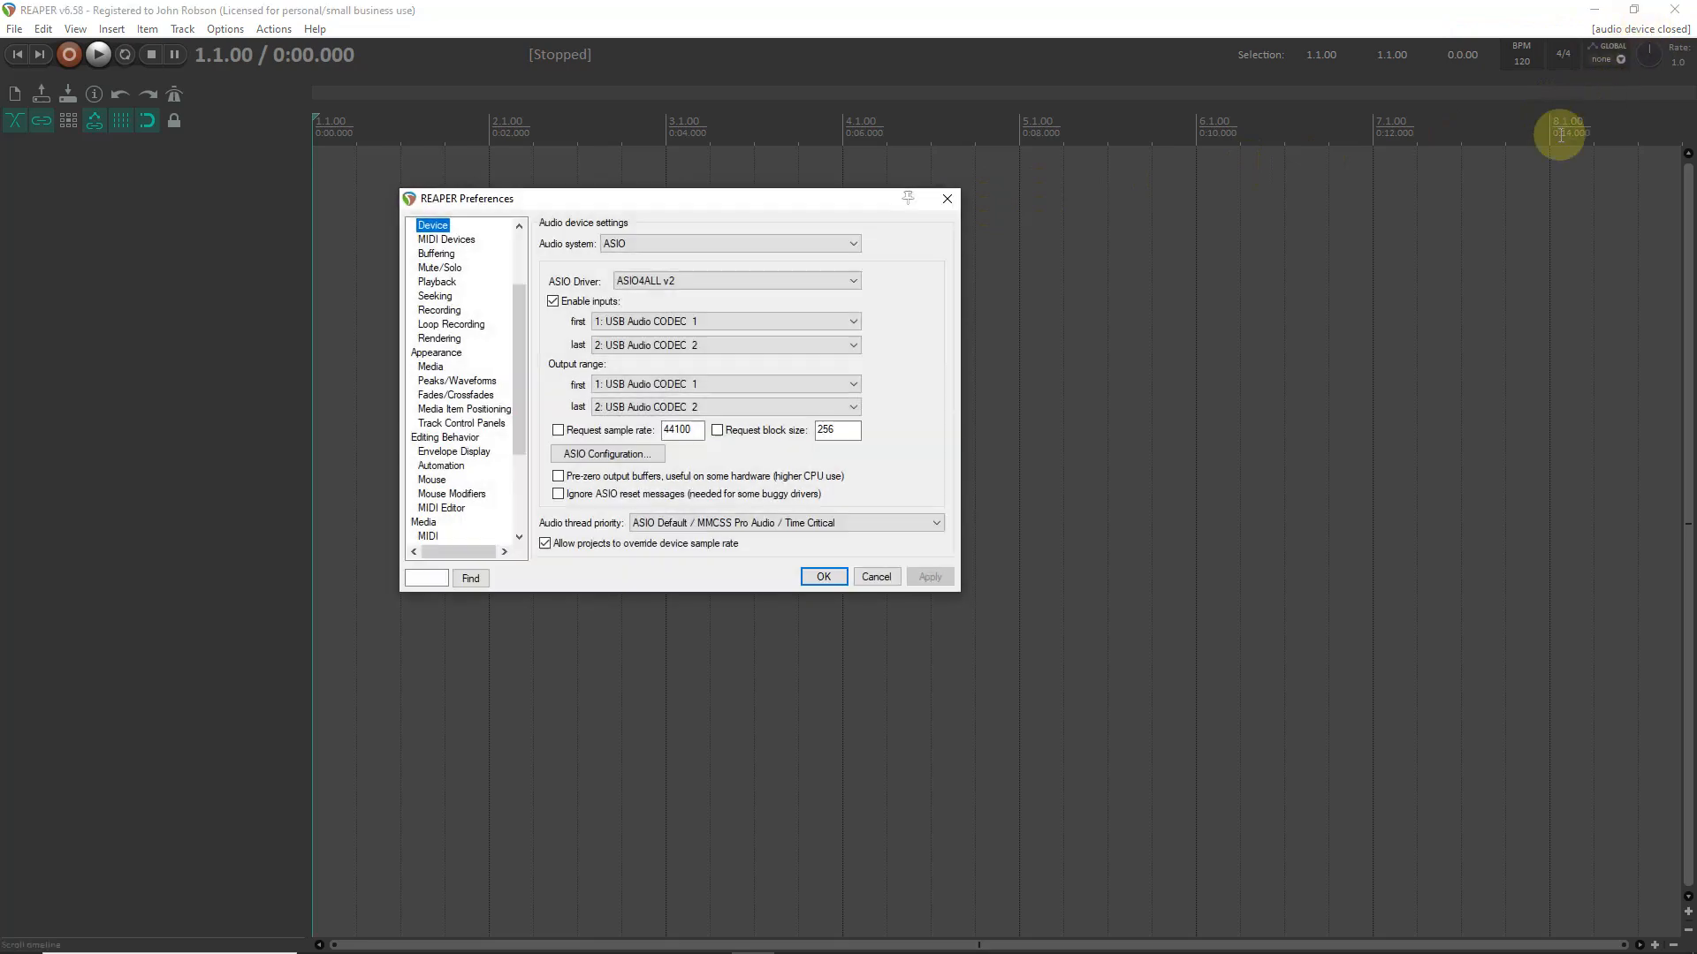
left_click_drag(827, 210, 1030, 216)
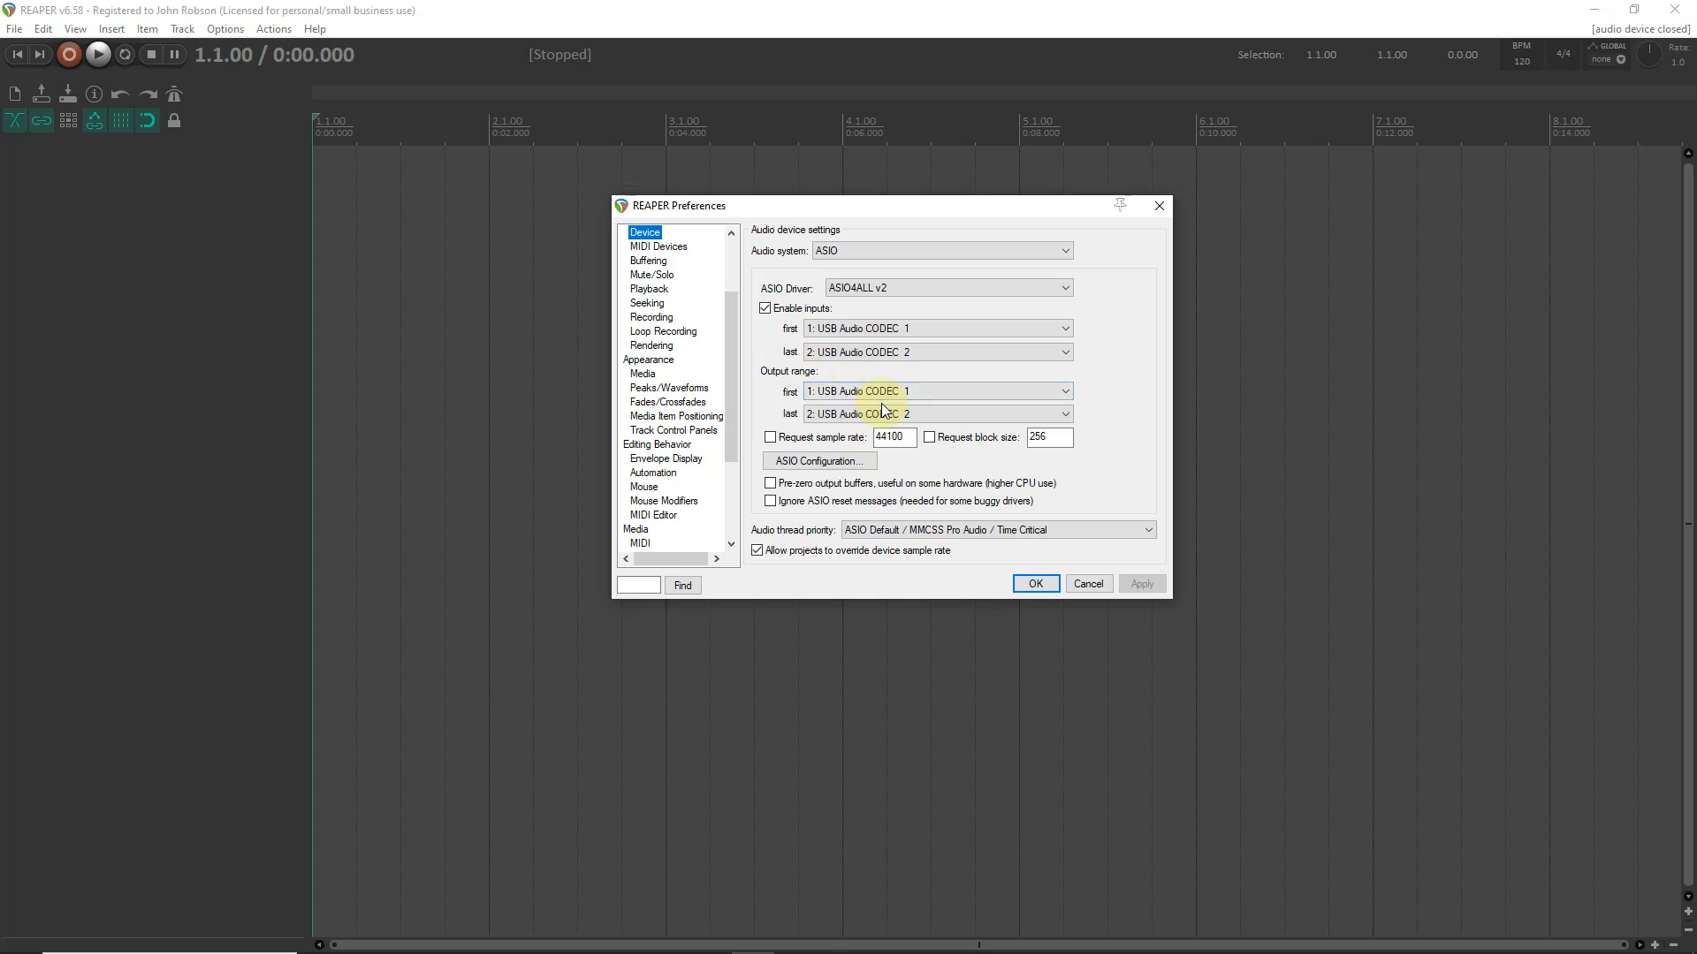
- Try ASIO4ALL buffer sizes of 960 and 128, set the buffer back to 256, and accept the audio preferences
left_click(842, 462)
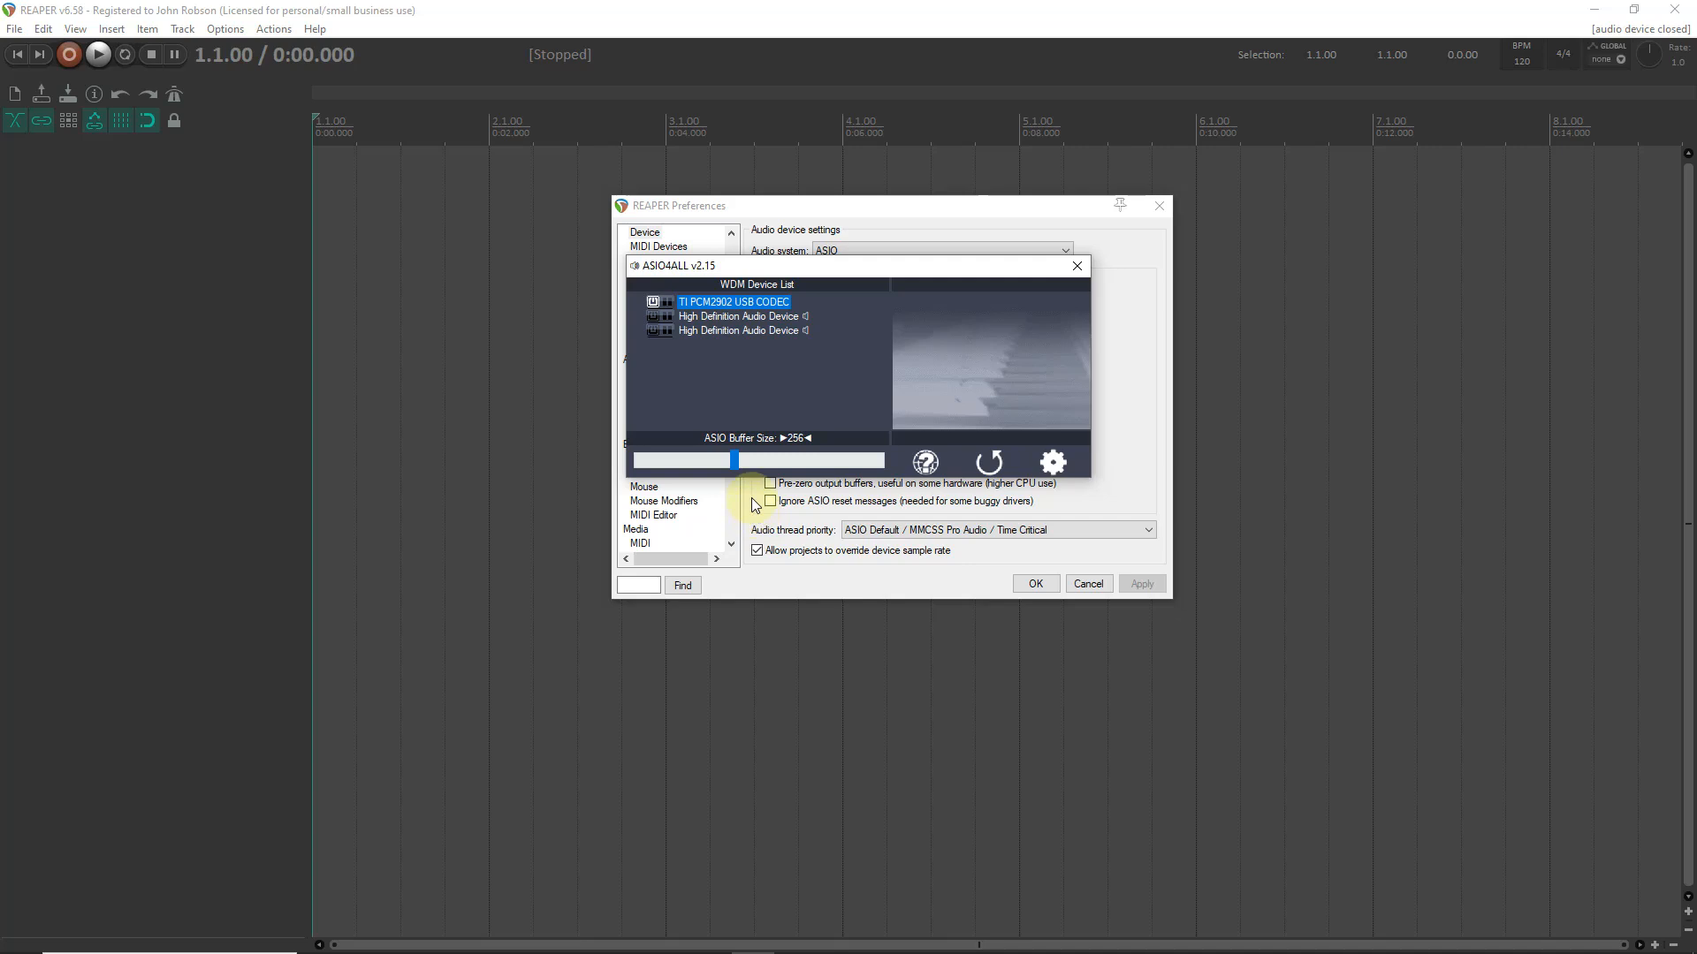
left_click_drag(735, 461, 767, 463)
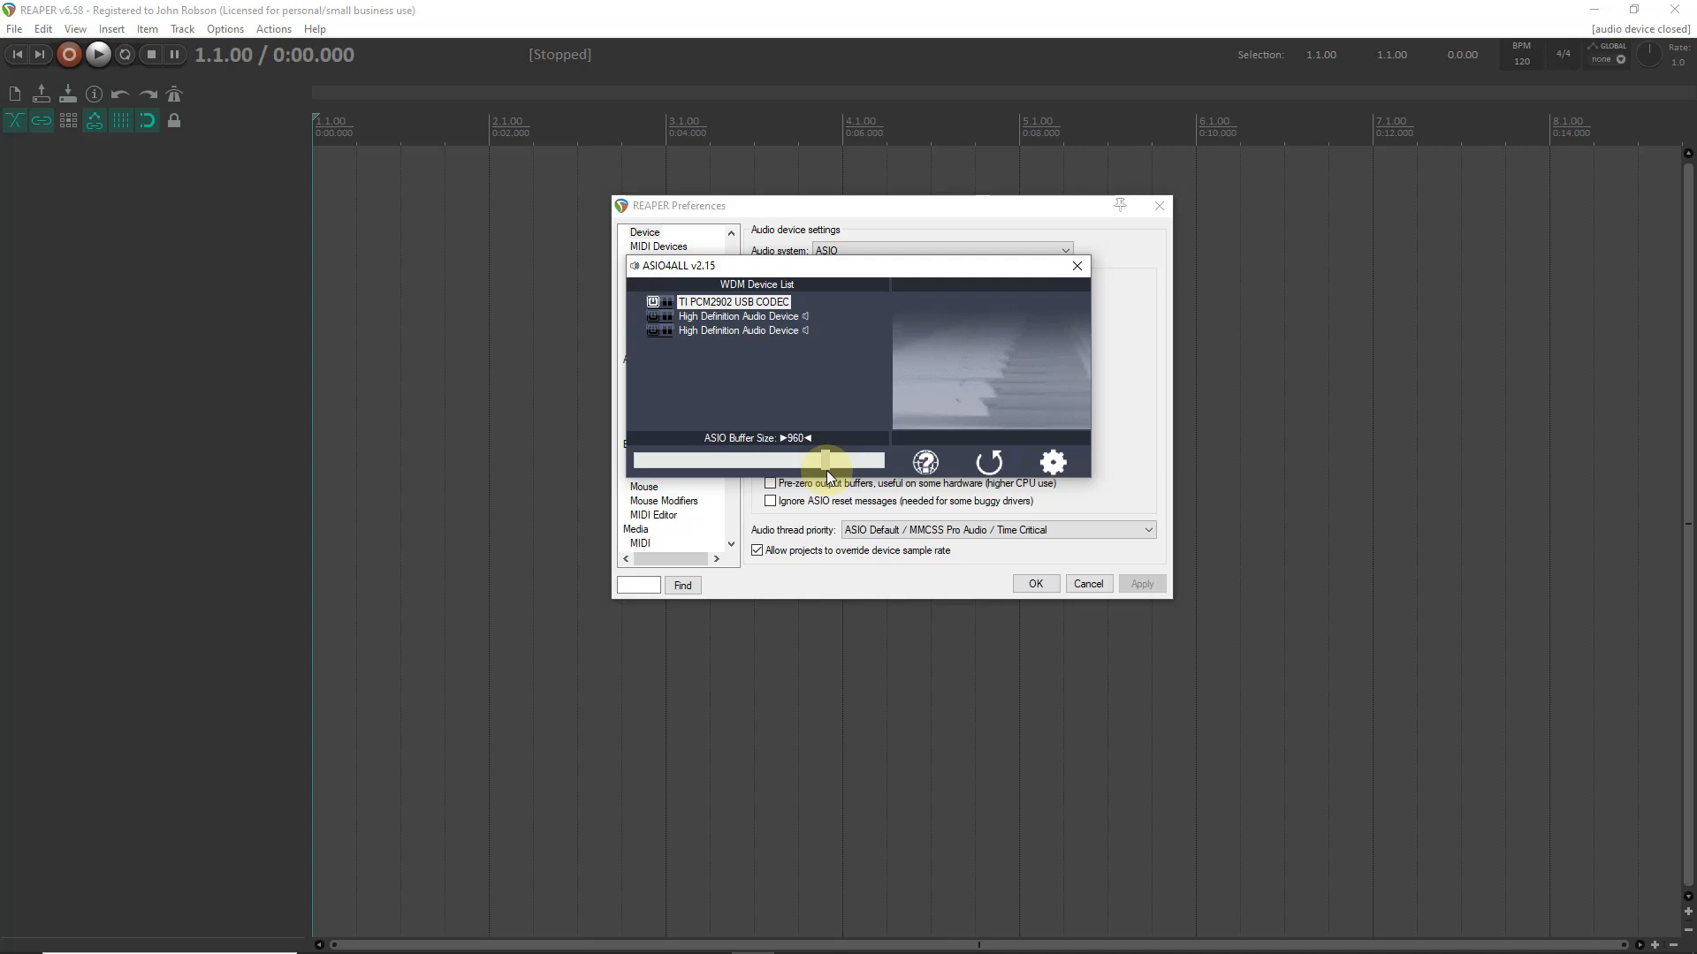
left_click_drag(827, 472, 827, 472)
left_click_drag(827, 473, 688, 470)
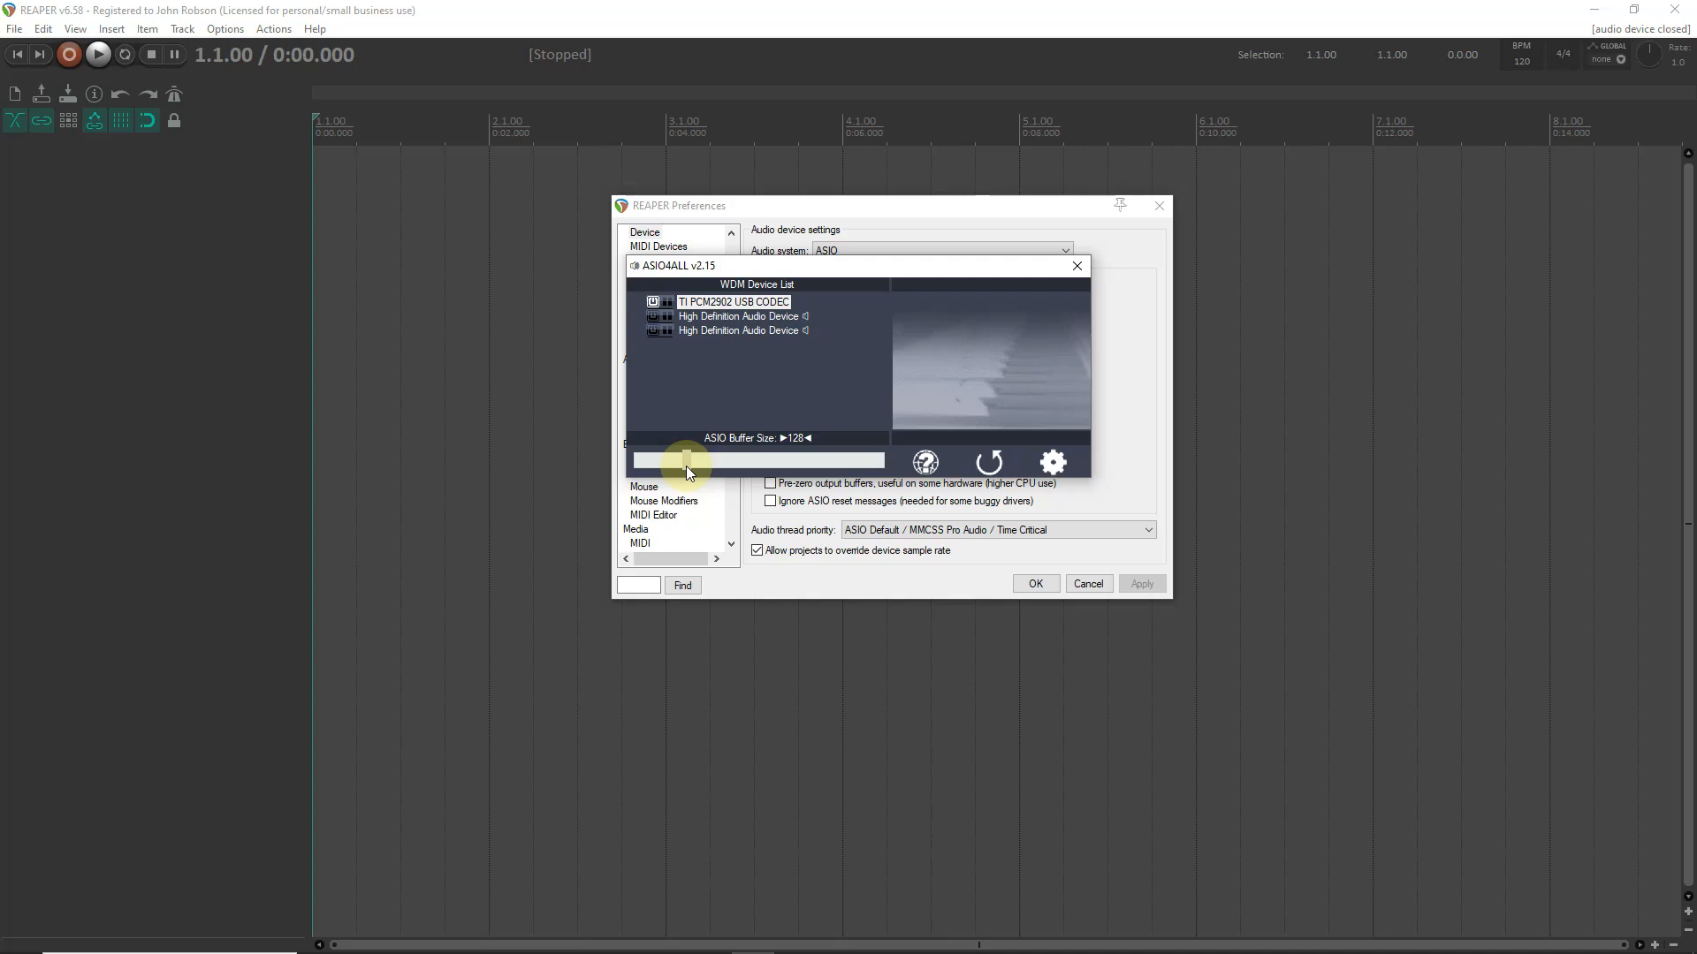
left_click_drag(708, 466, 734, 472)
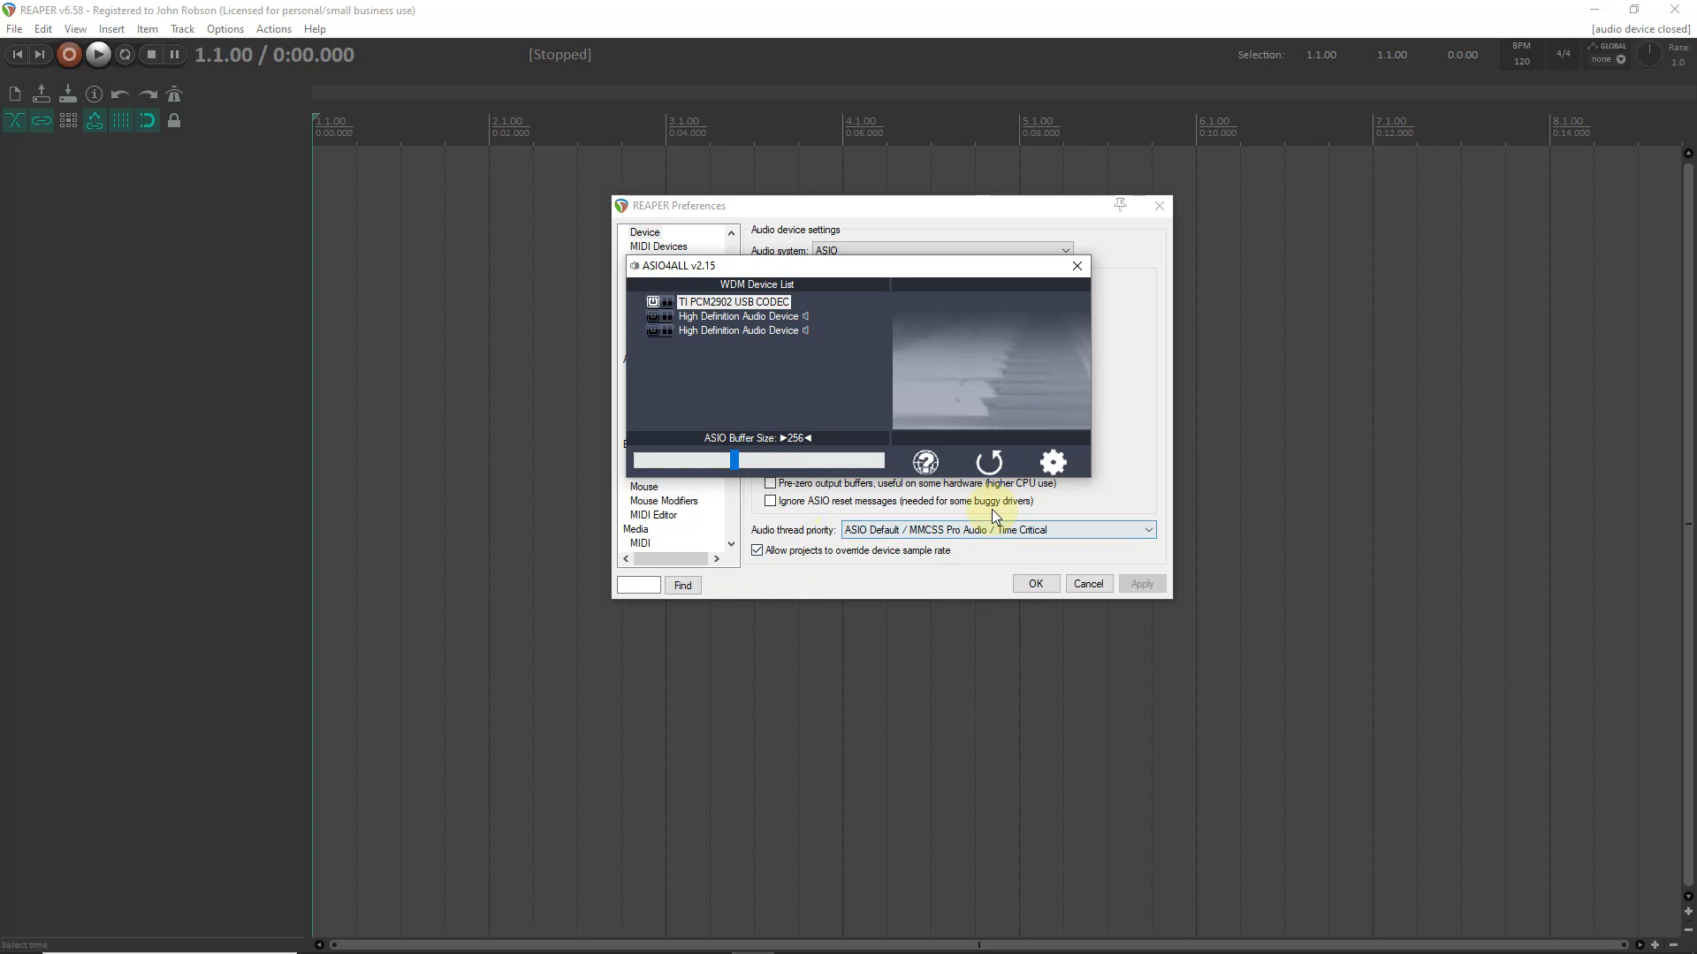
left_click(1080, 267)
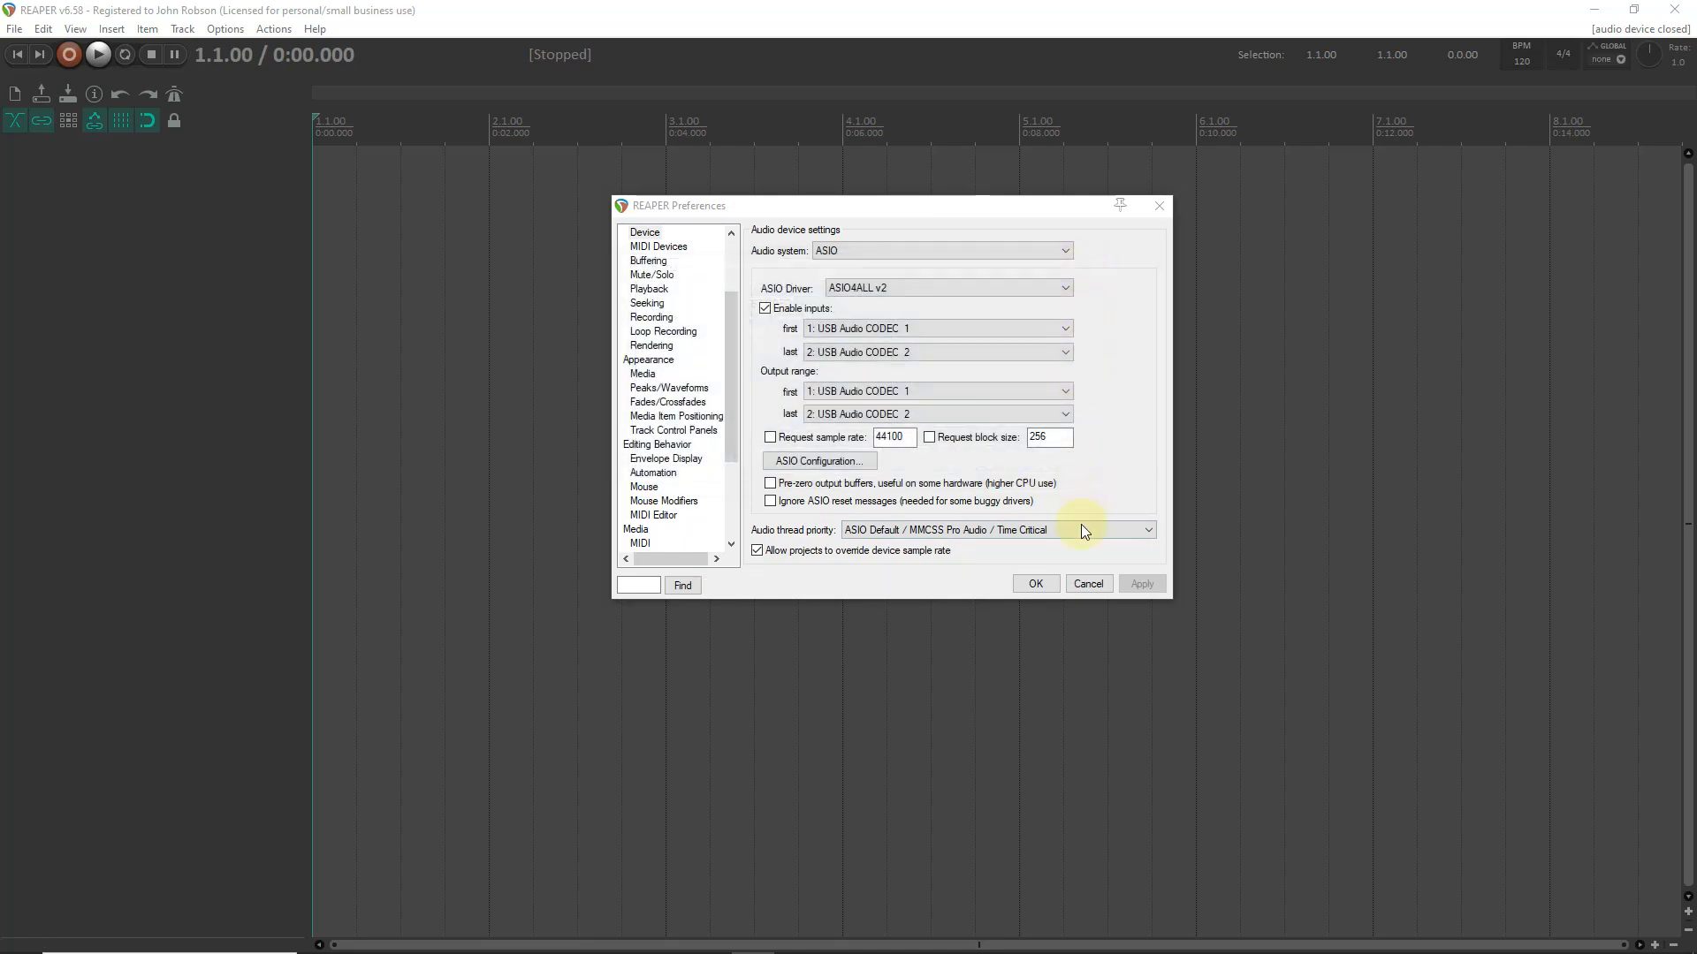
left_click(1036, 584)
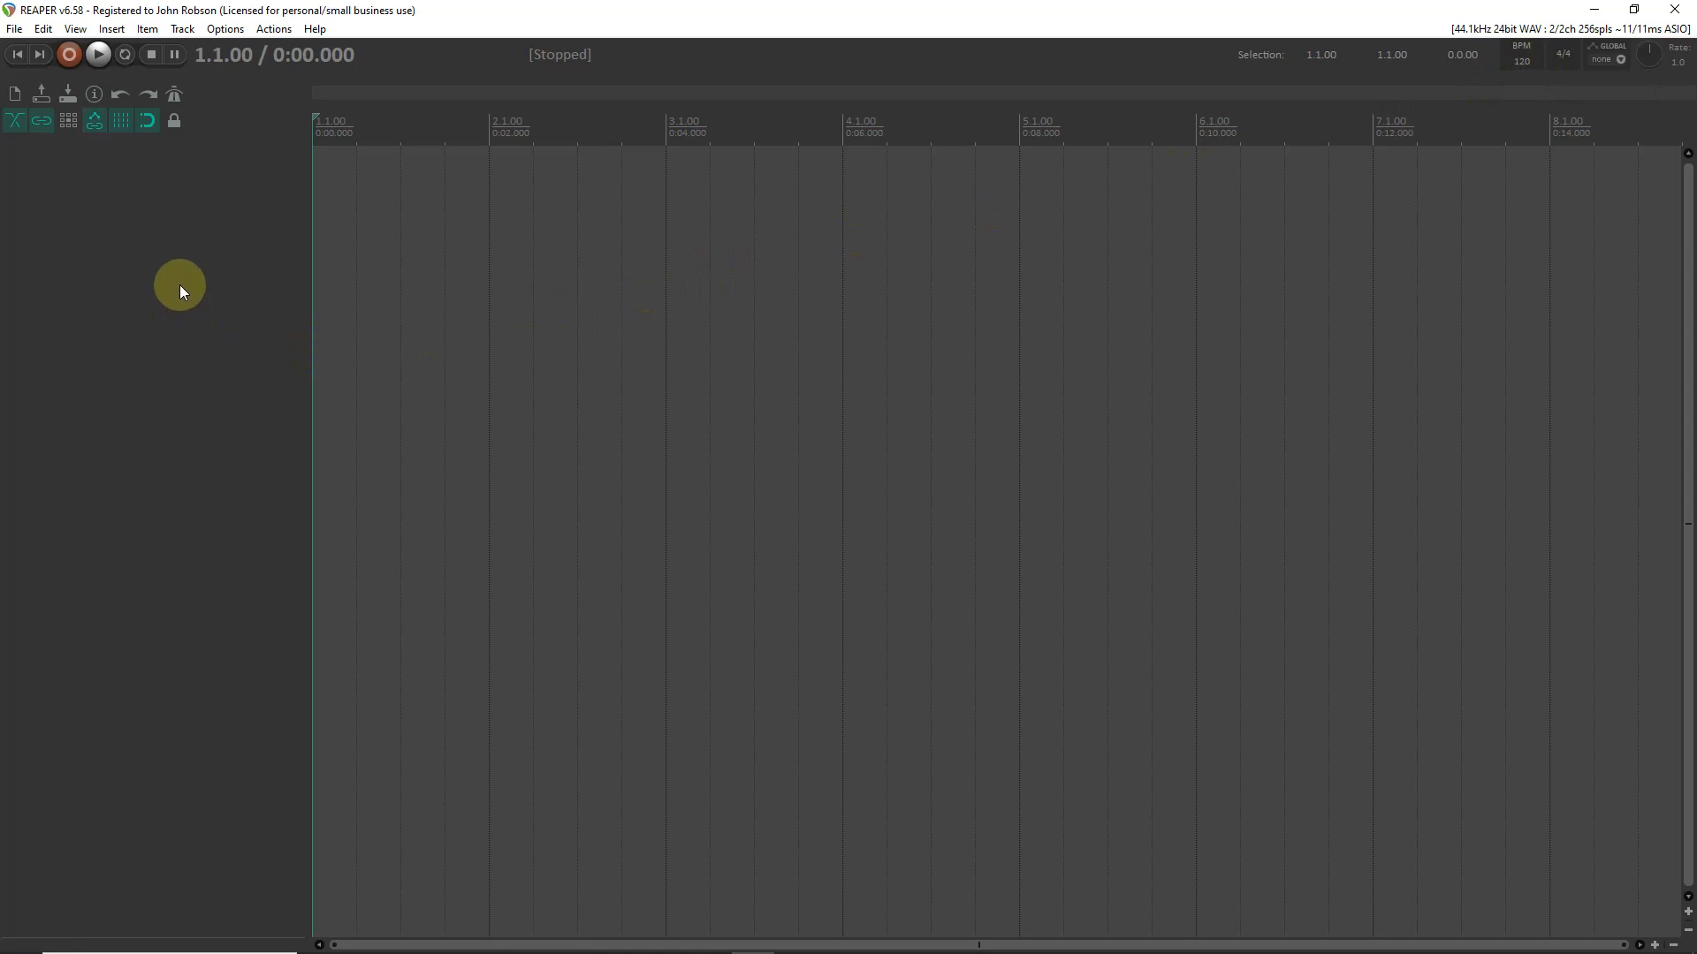
- Save the project as "Recording Project" in the REAPER Media folder
key("ctrl+s")
left_click(90, 80)
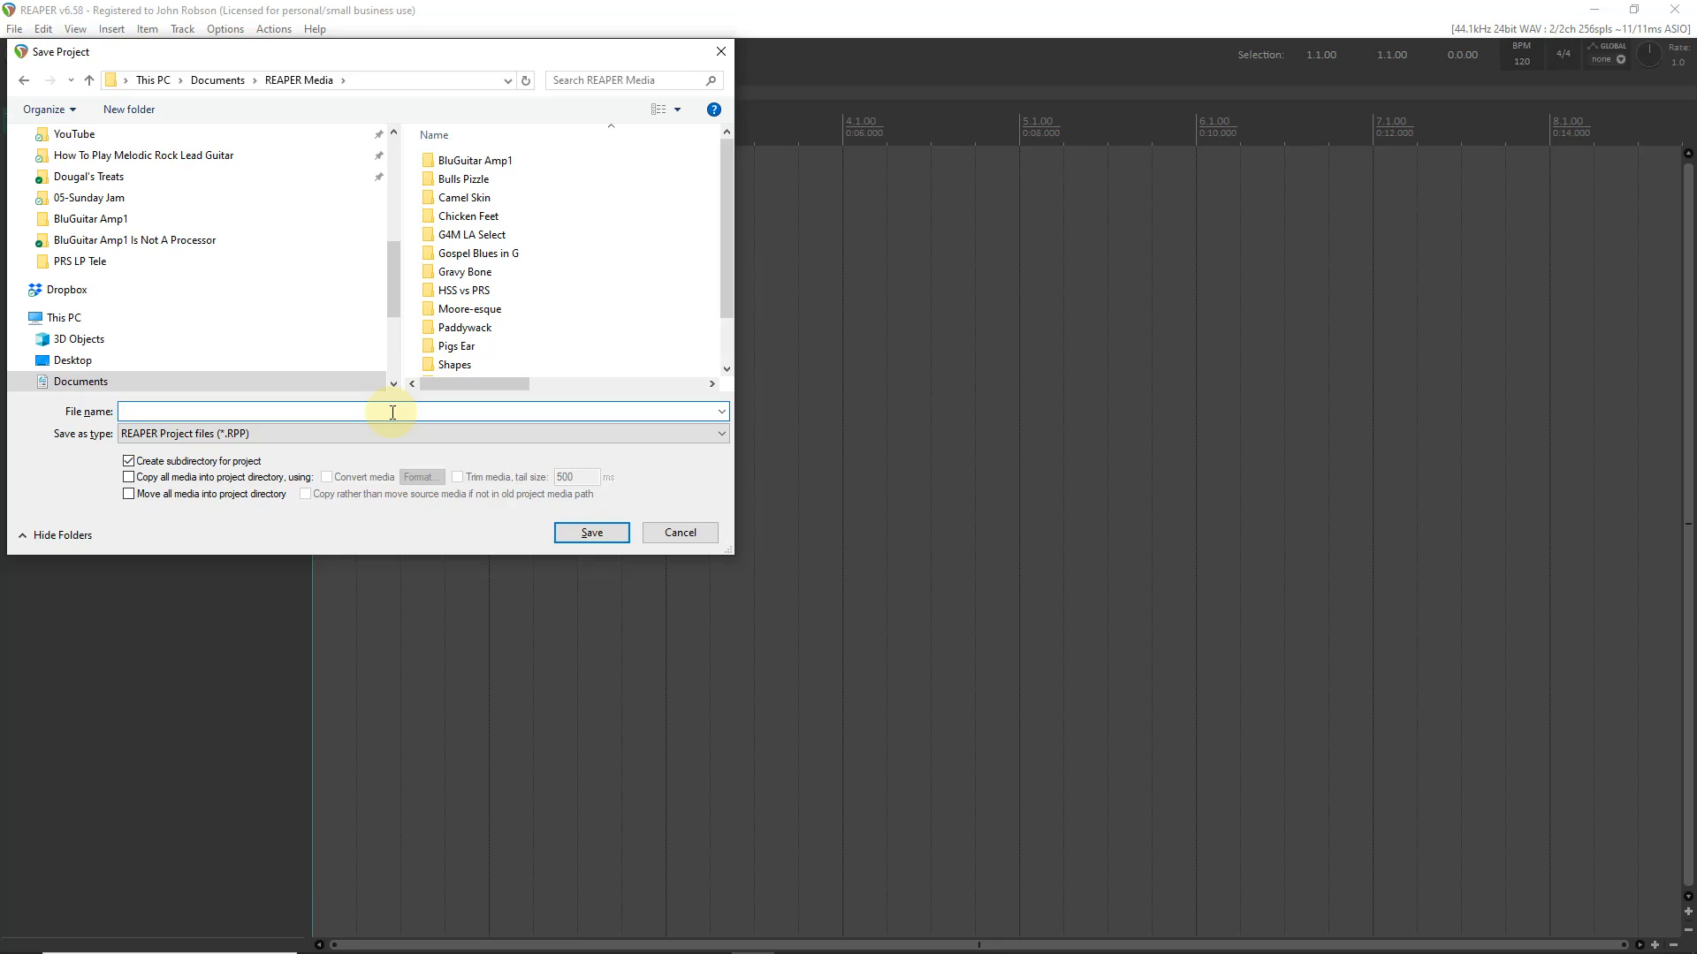
type("REcording Projec")
key("BackSpace")
type("e")
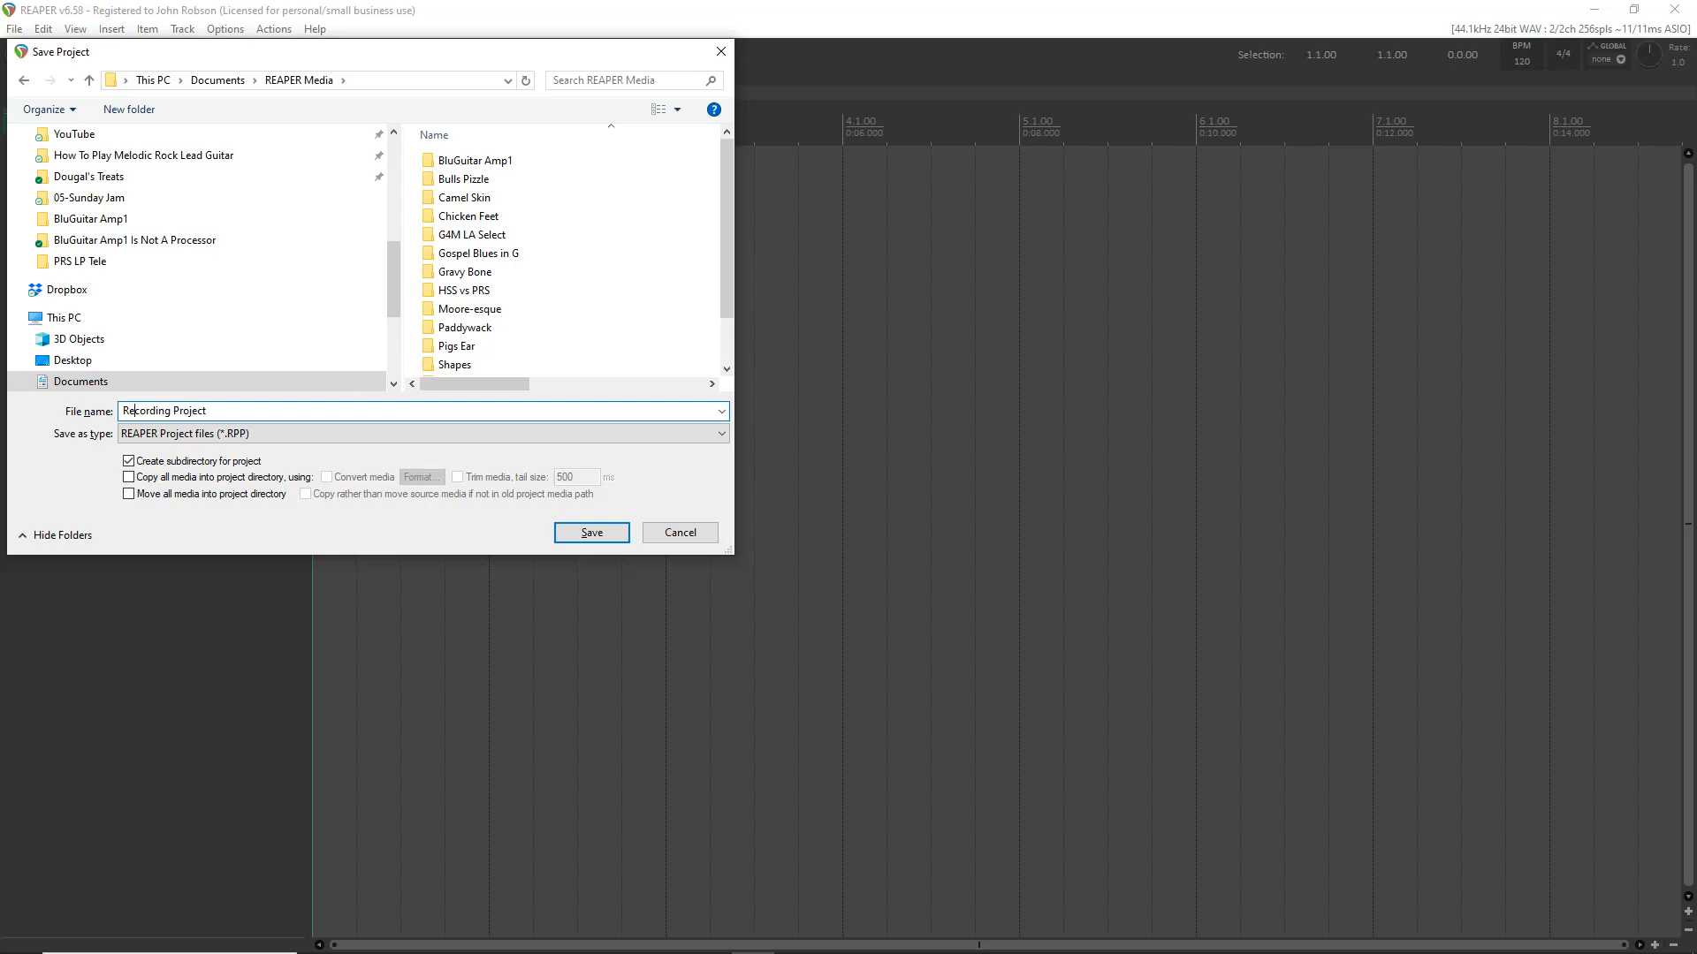
left_click(592, 534)
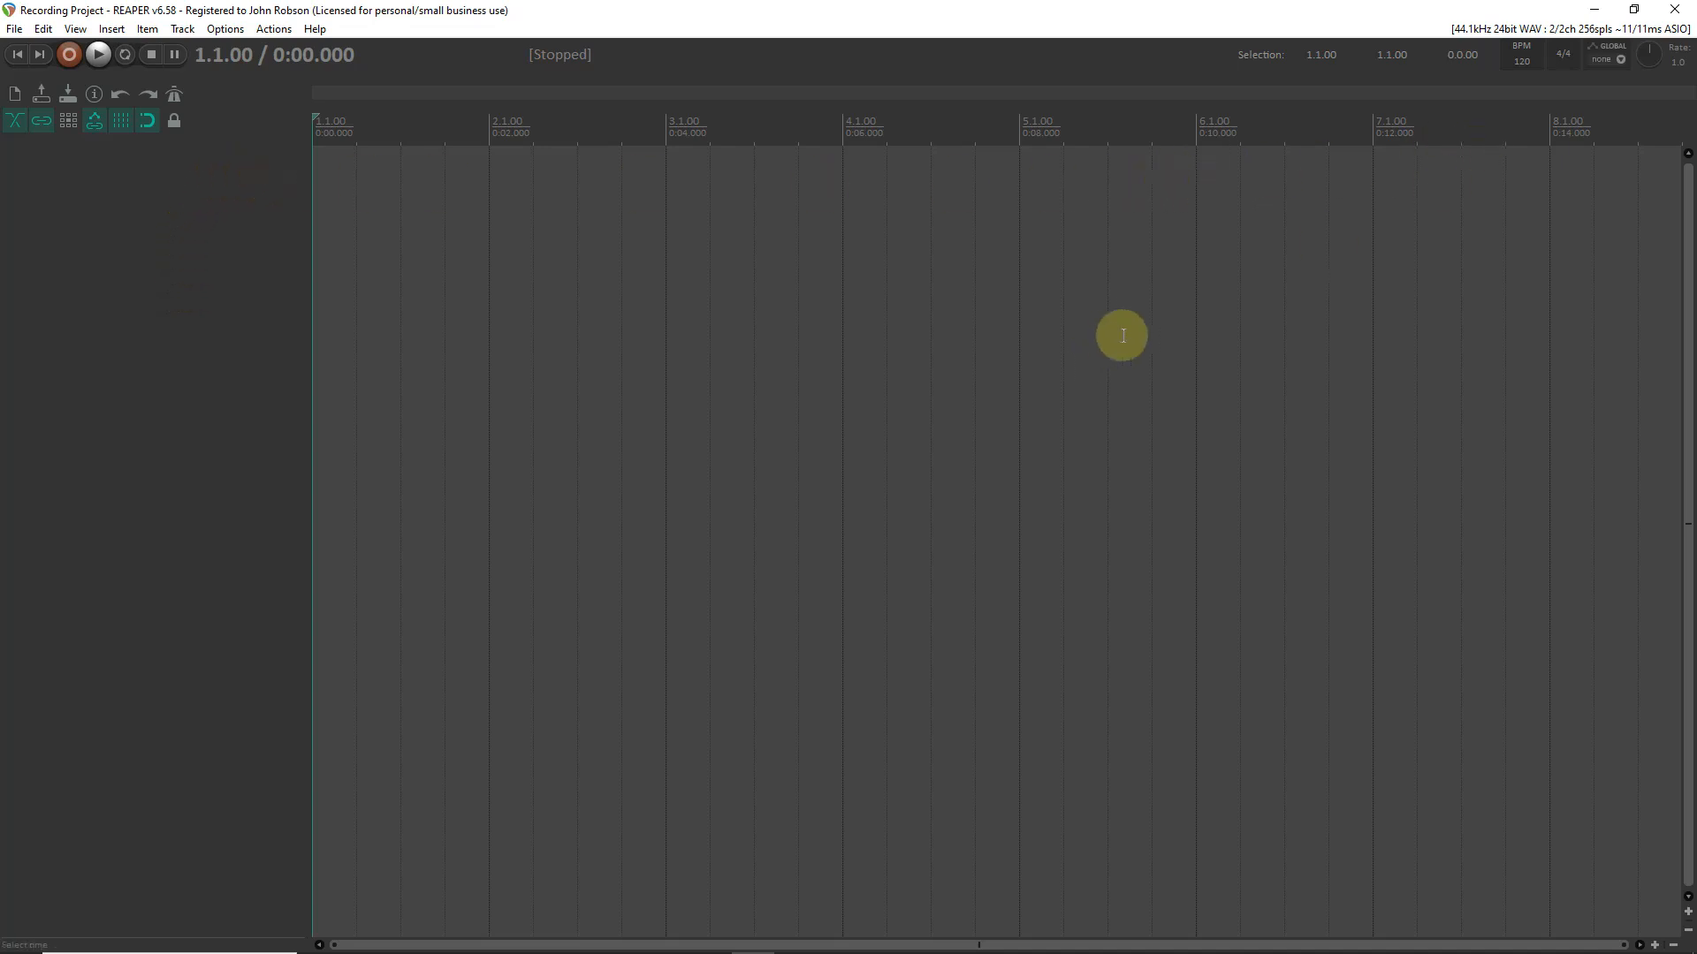
- Check the VST plug-in paths in the plug-in preferences and close the preferences
left_click(1634, 30)
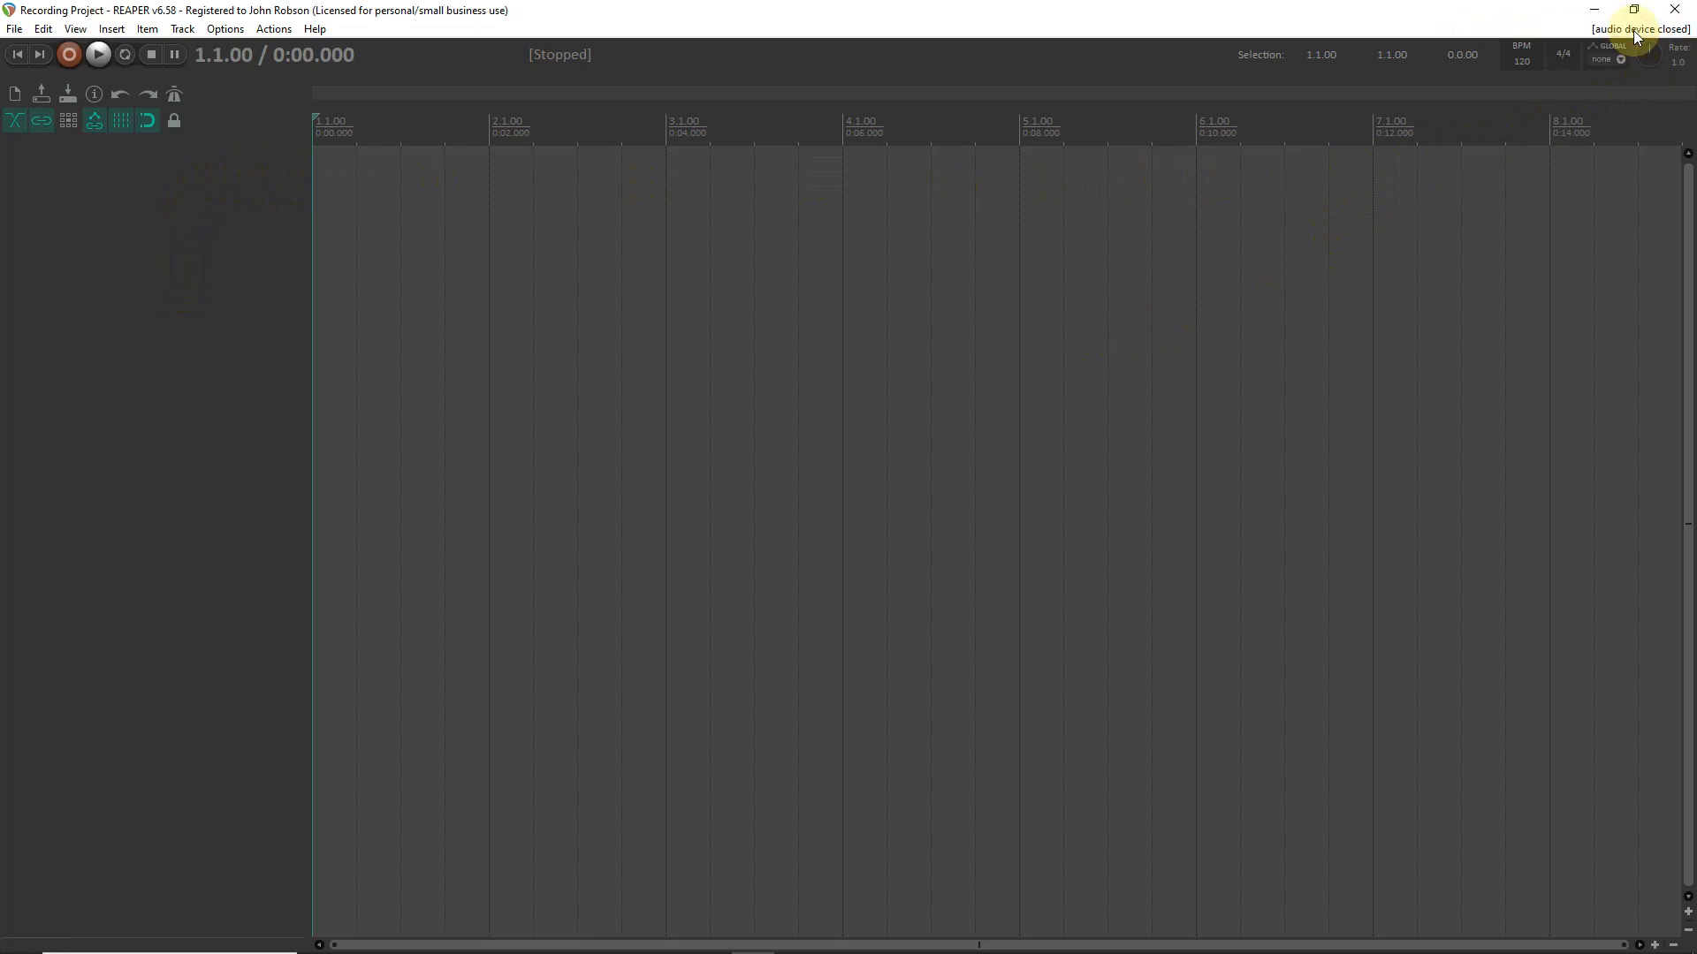
left_click(1634, 30)
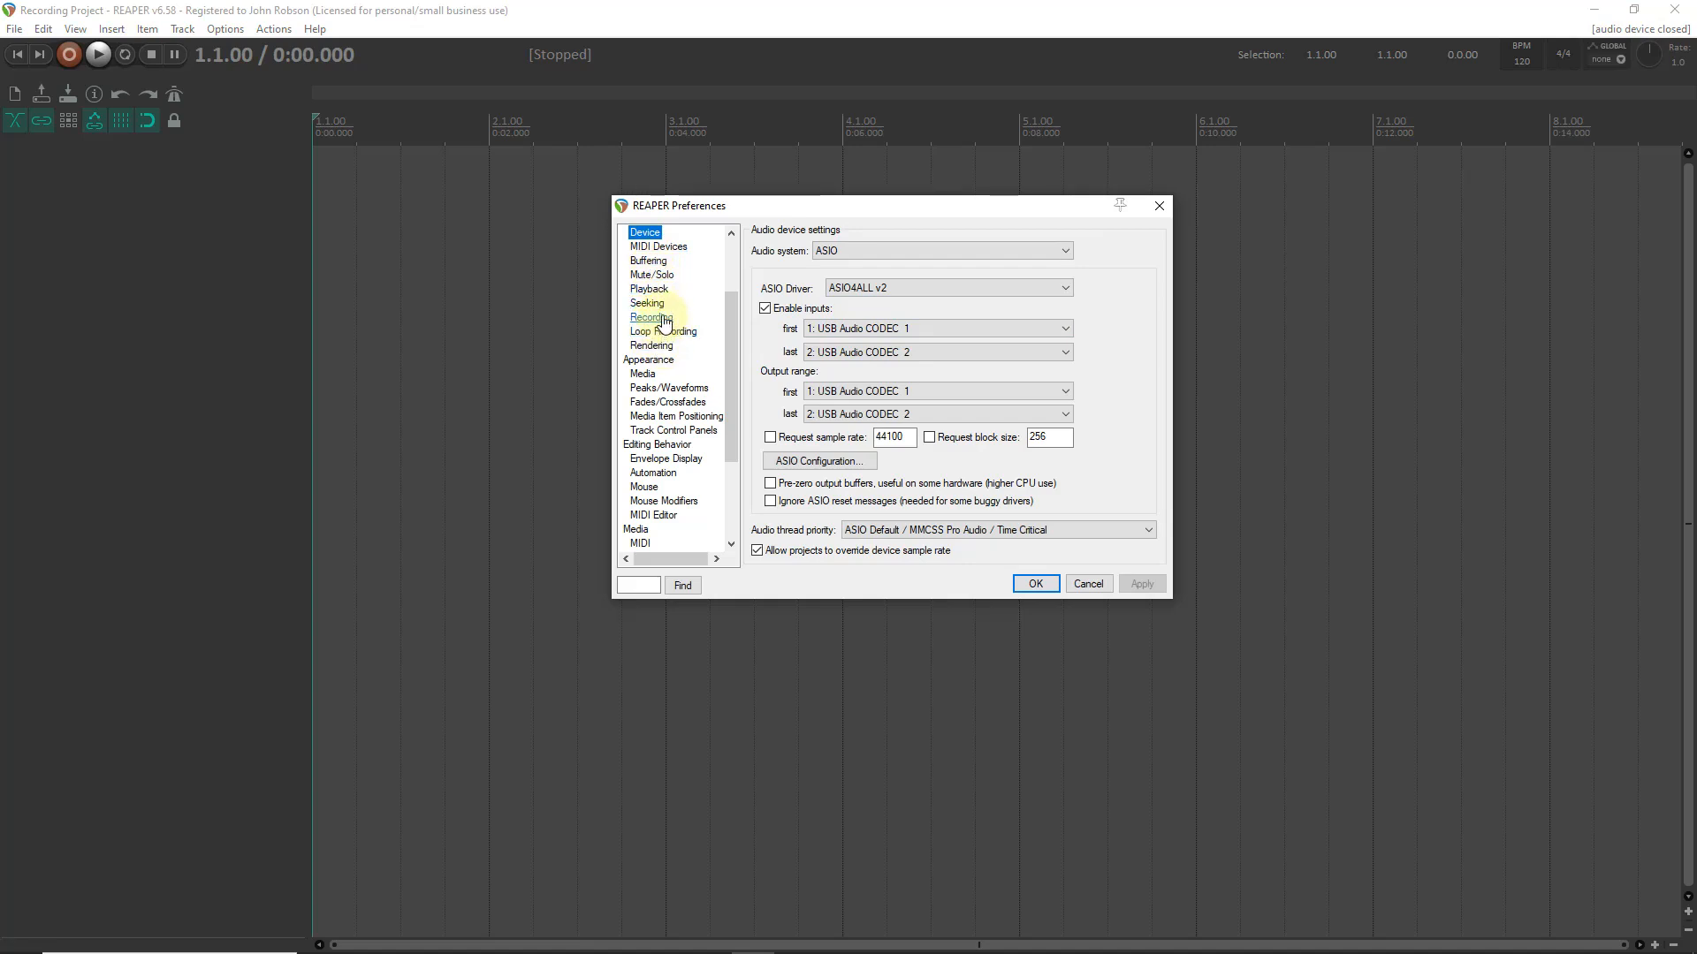
left_click_drag(733, 331, 733, 380)
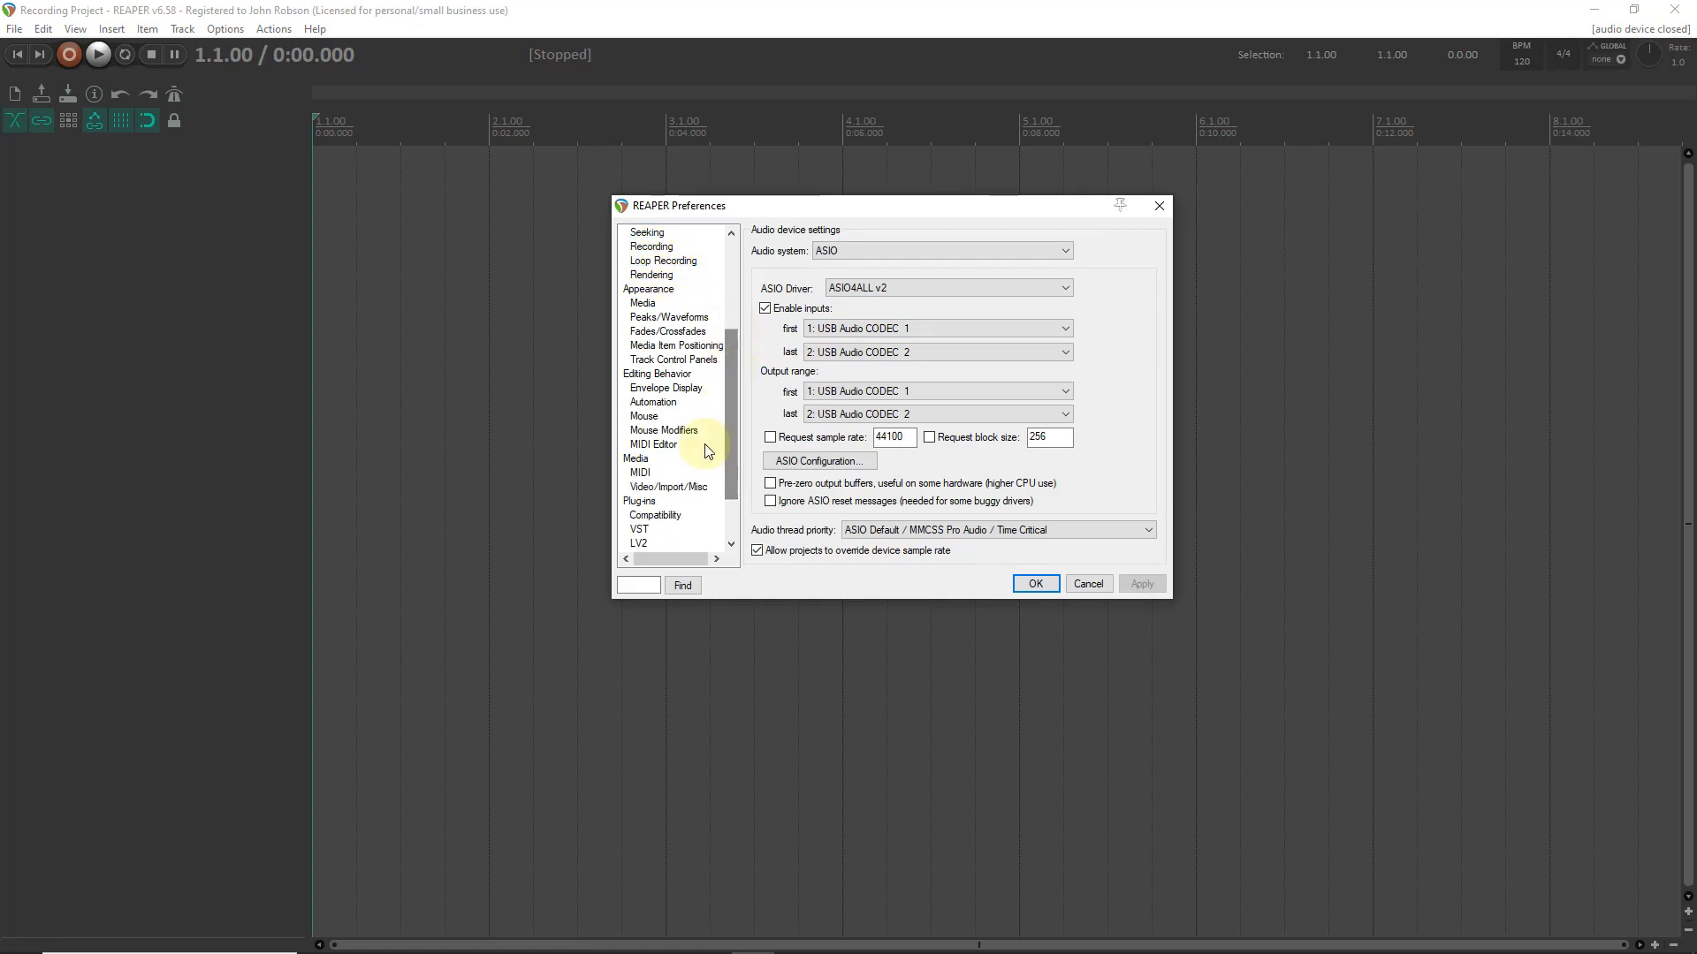
left_click(672, 501)
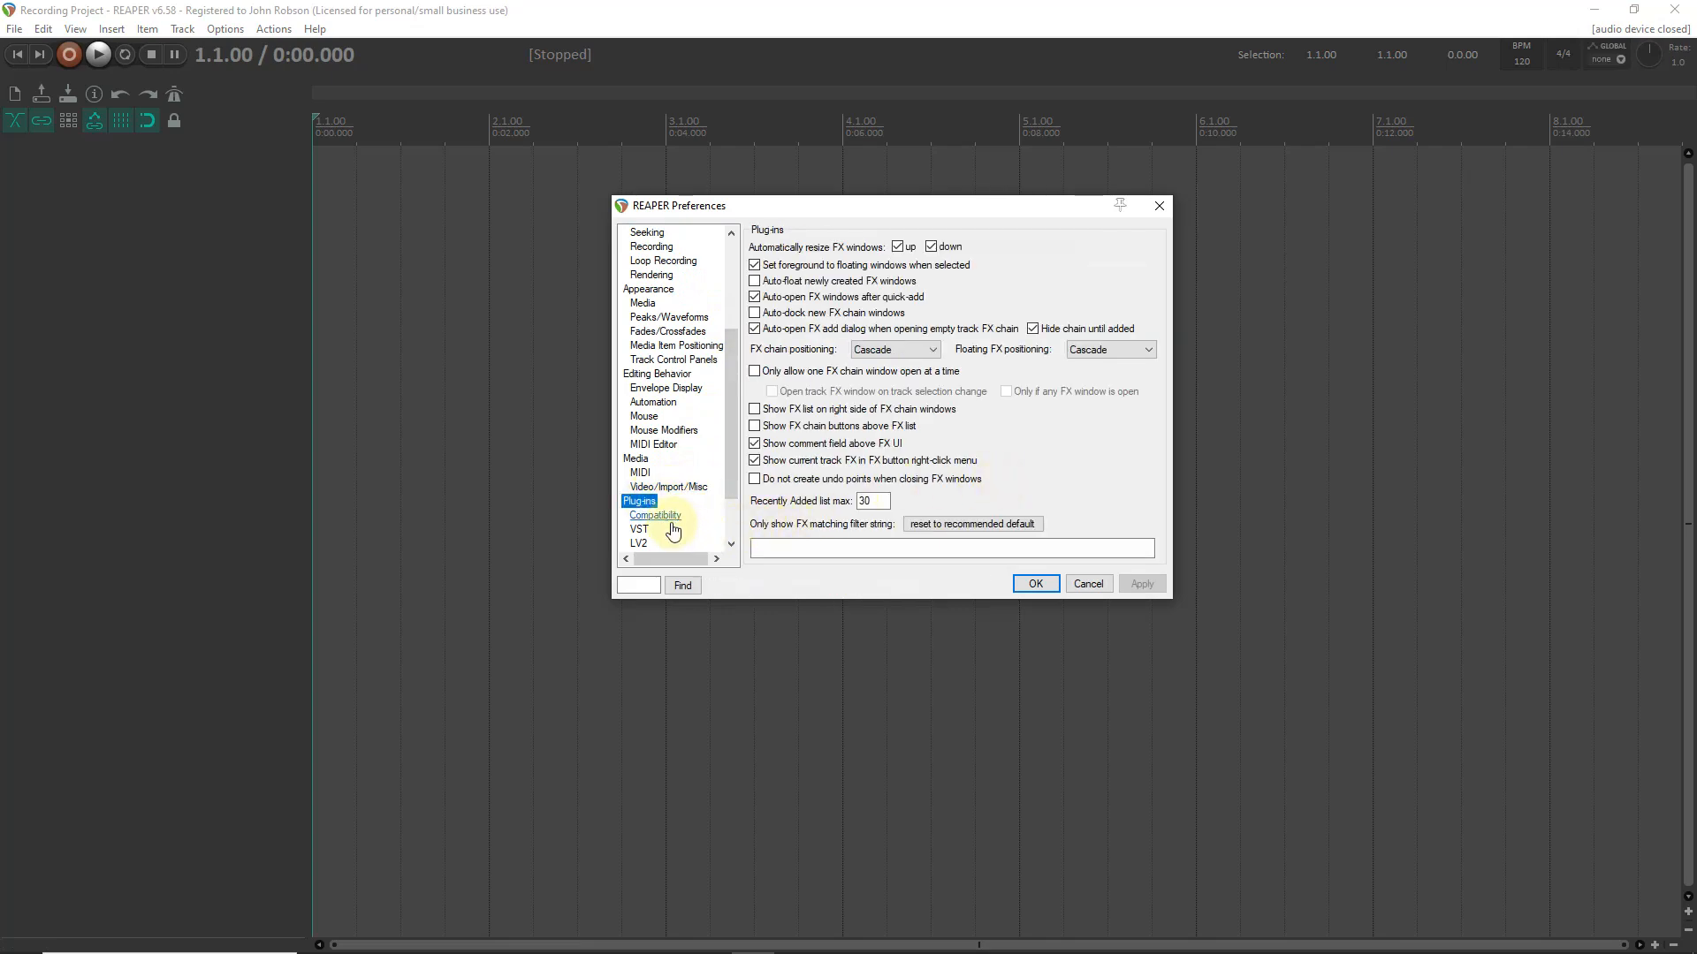
left_click(639, 530)
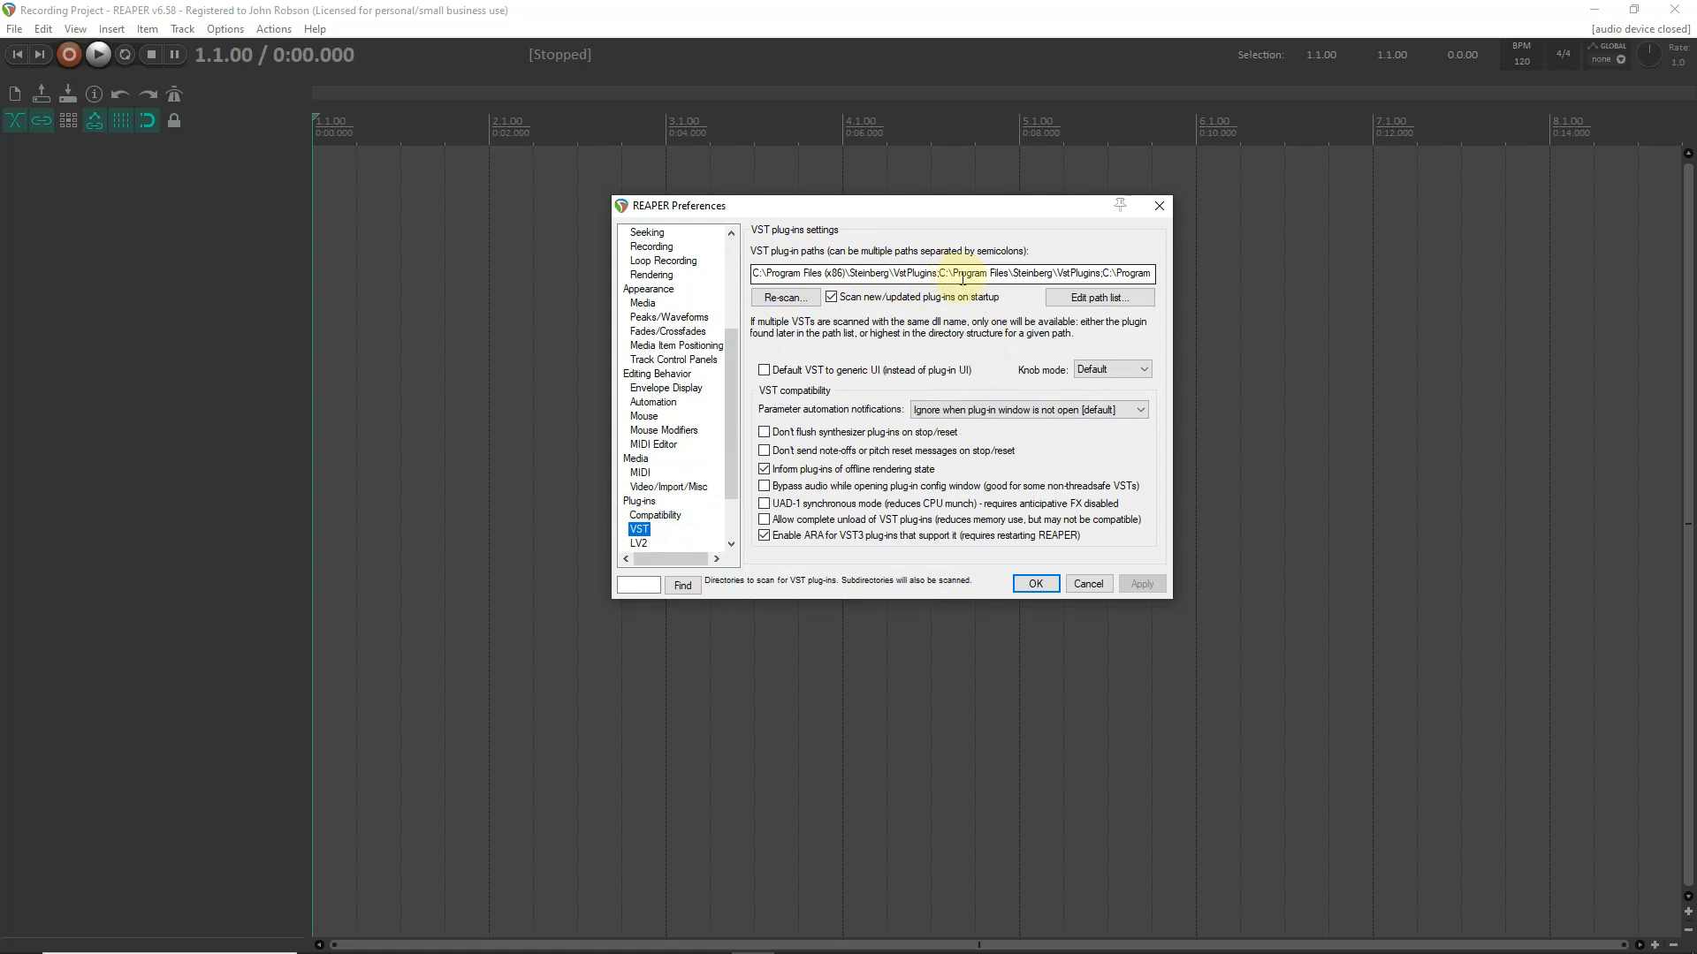
left_click(1089, 272)
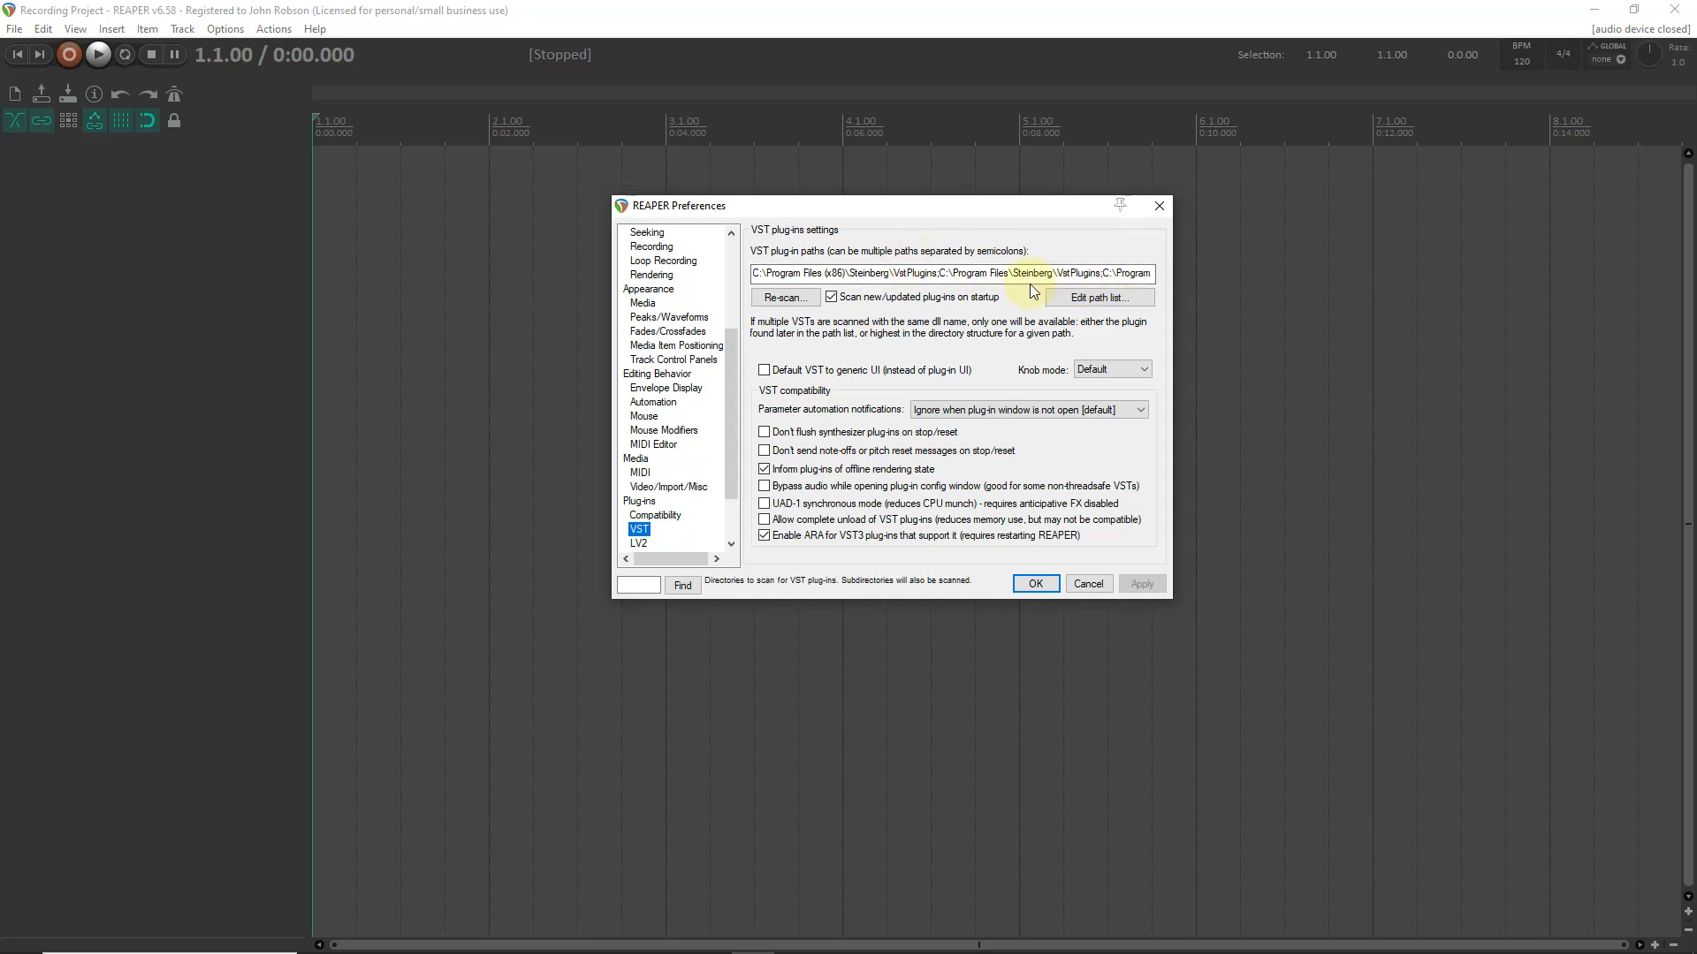
left_click(1034, 584)
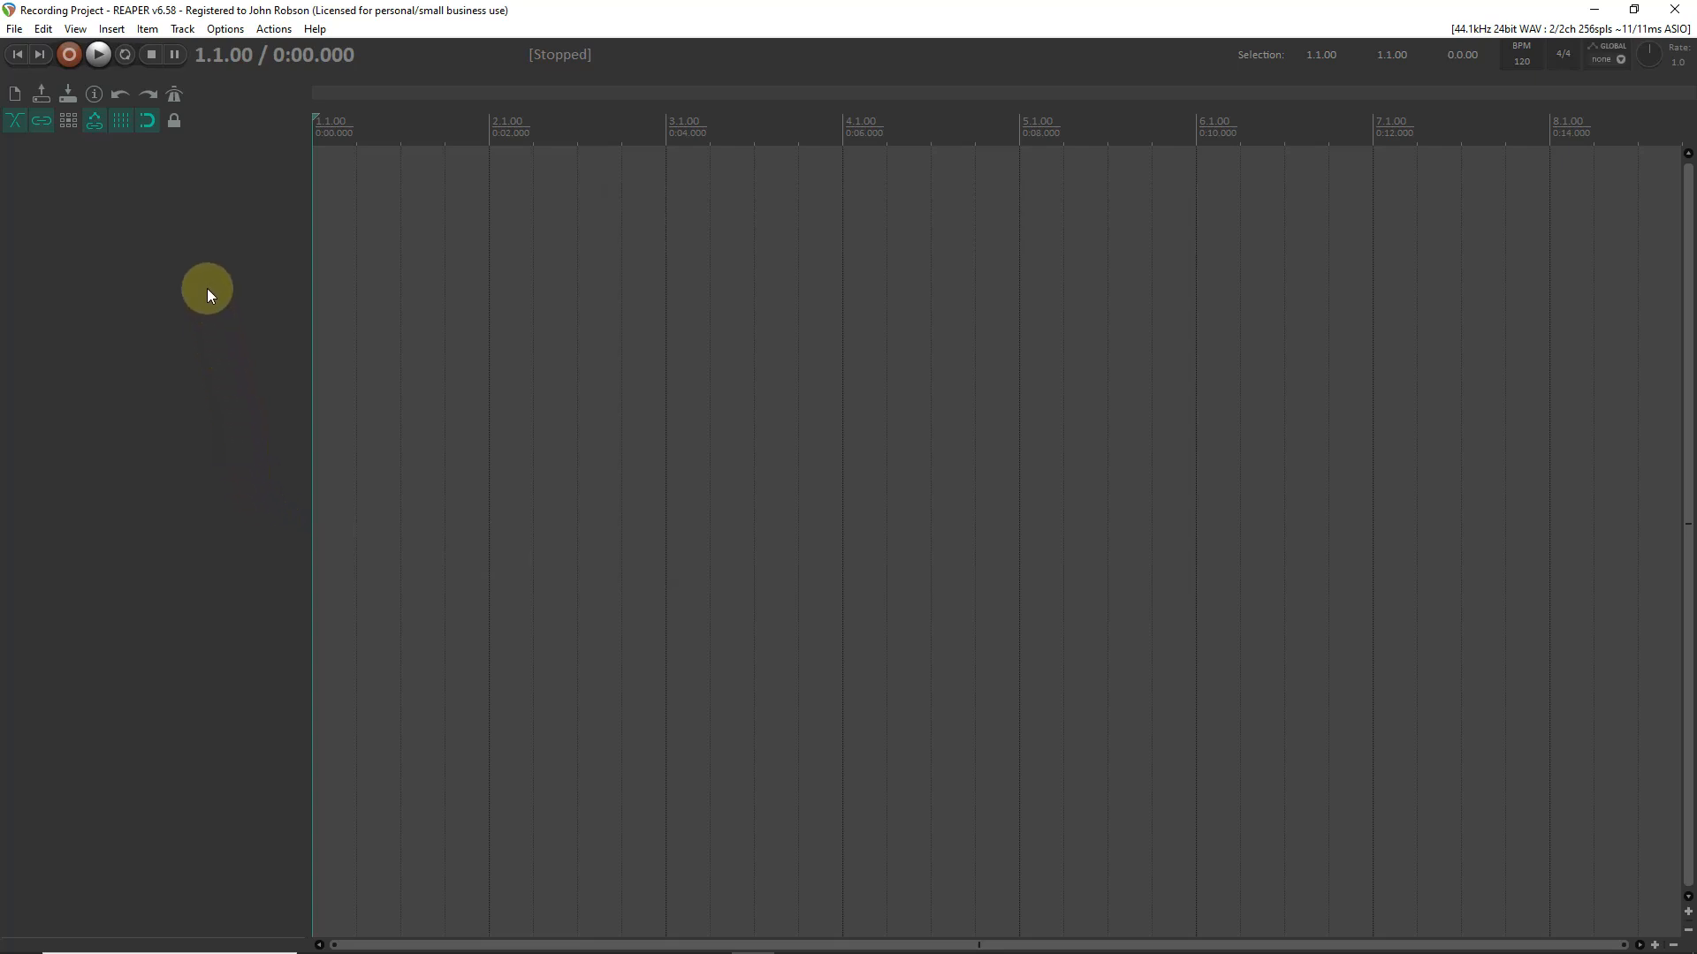
- Insert the MT-PowerDrumKit virtual instrument on a new track, declining the additional output tracks
right_click(156, 274)
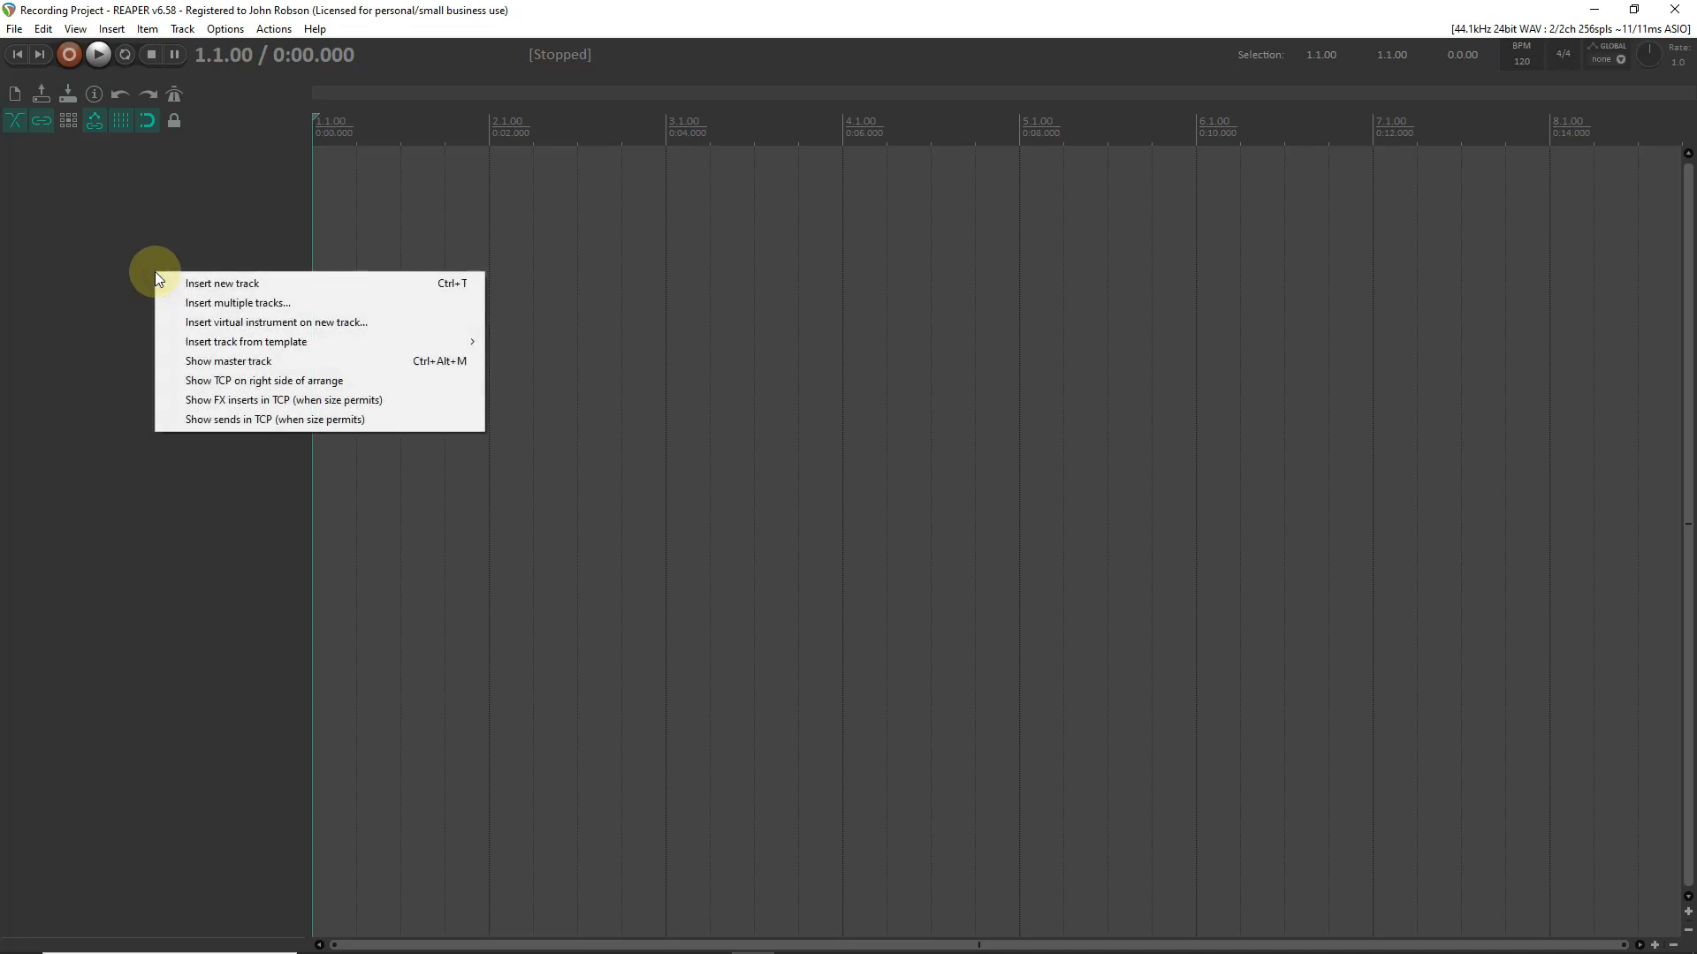
left_click(184, 323)
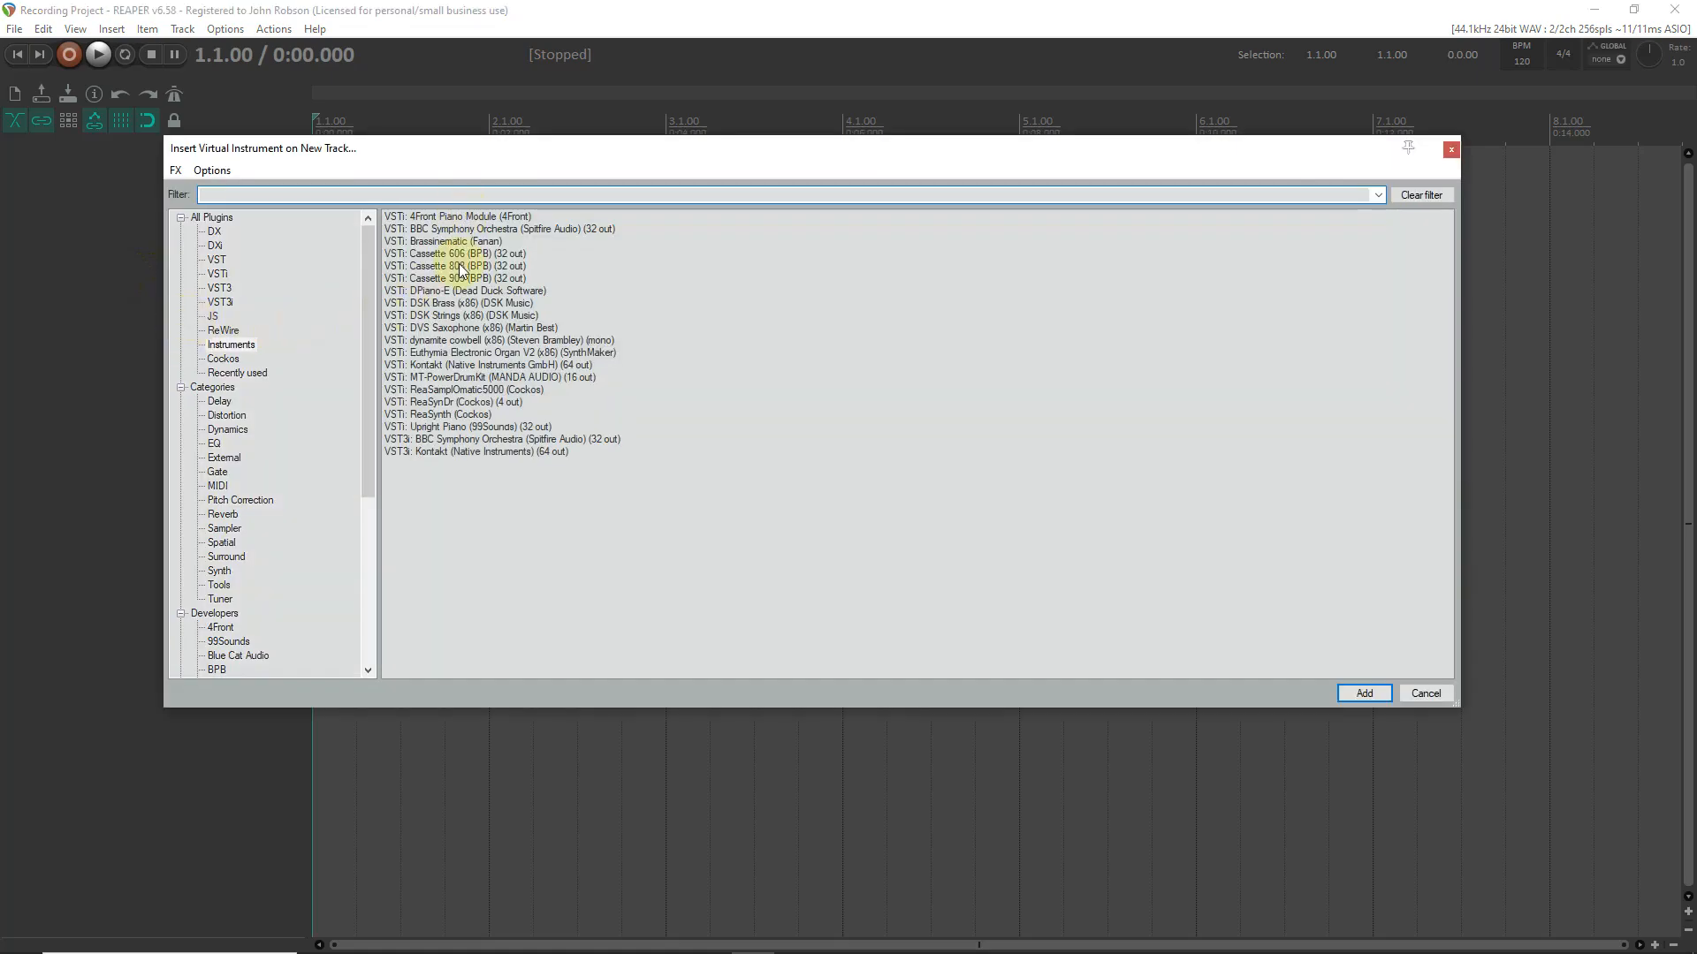
left_click(449, 378)
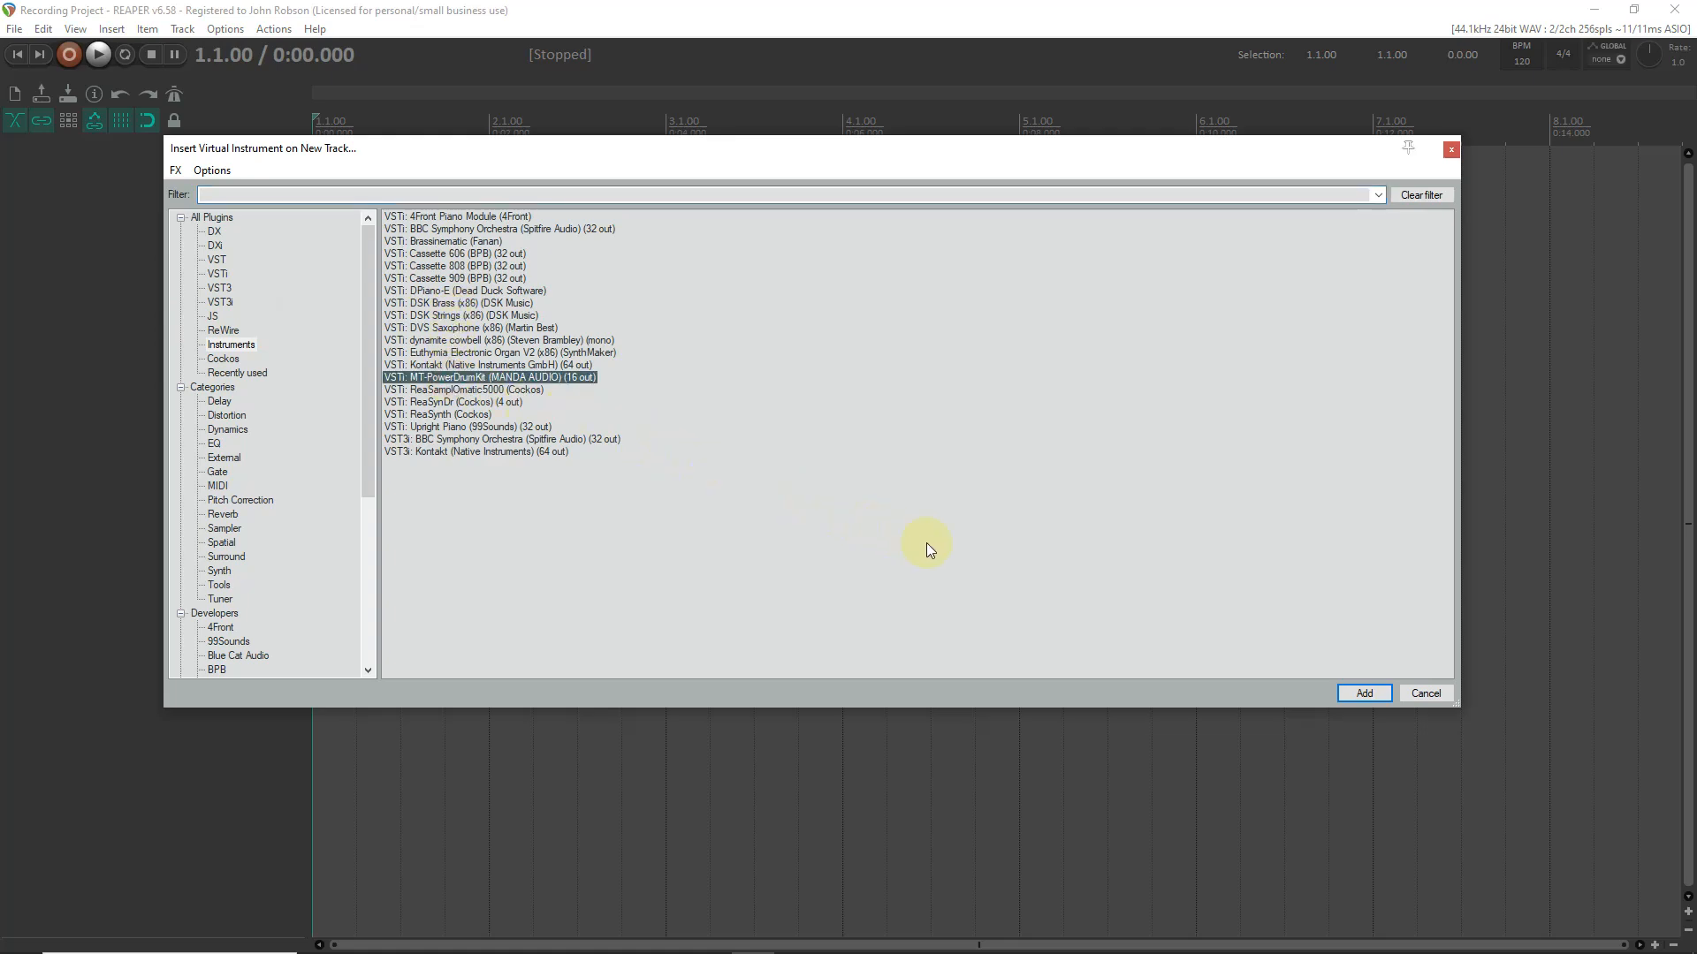
left_click(1361, 697)
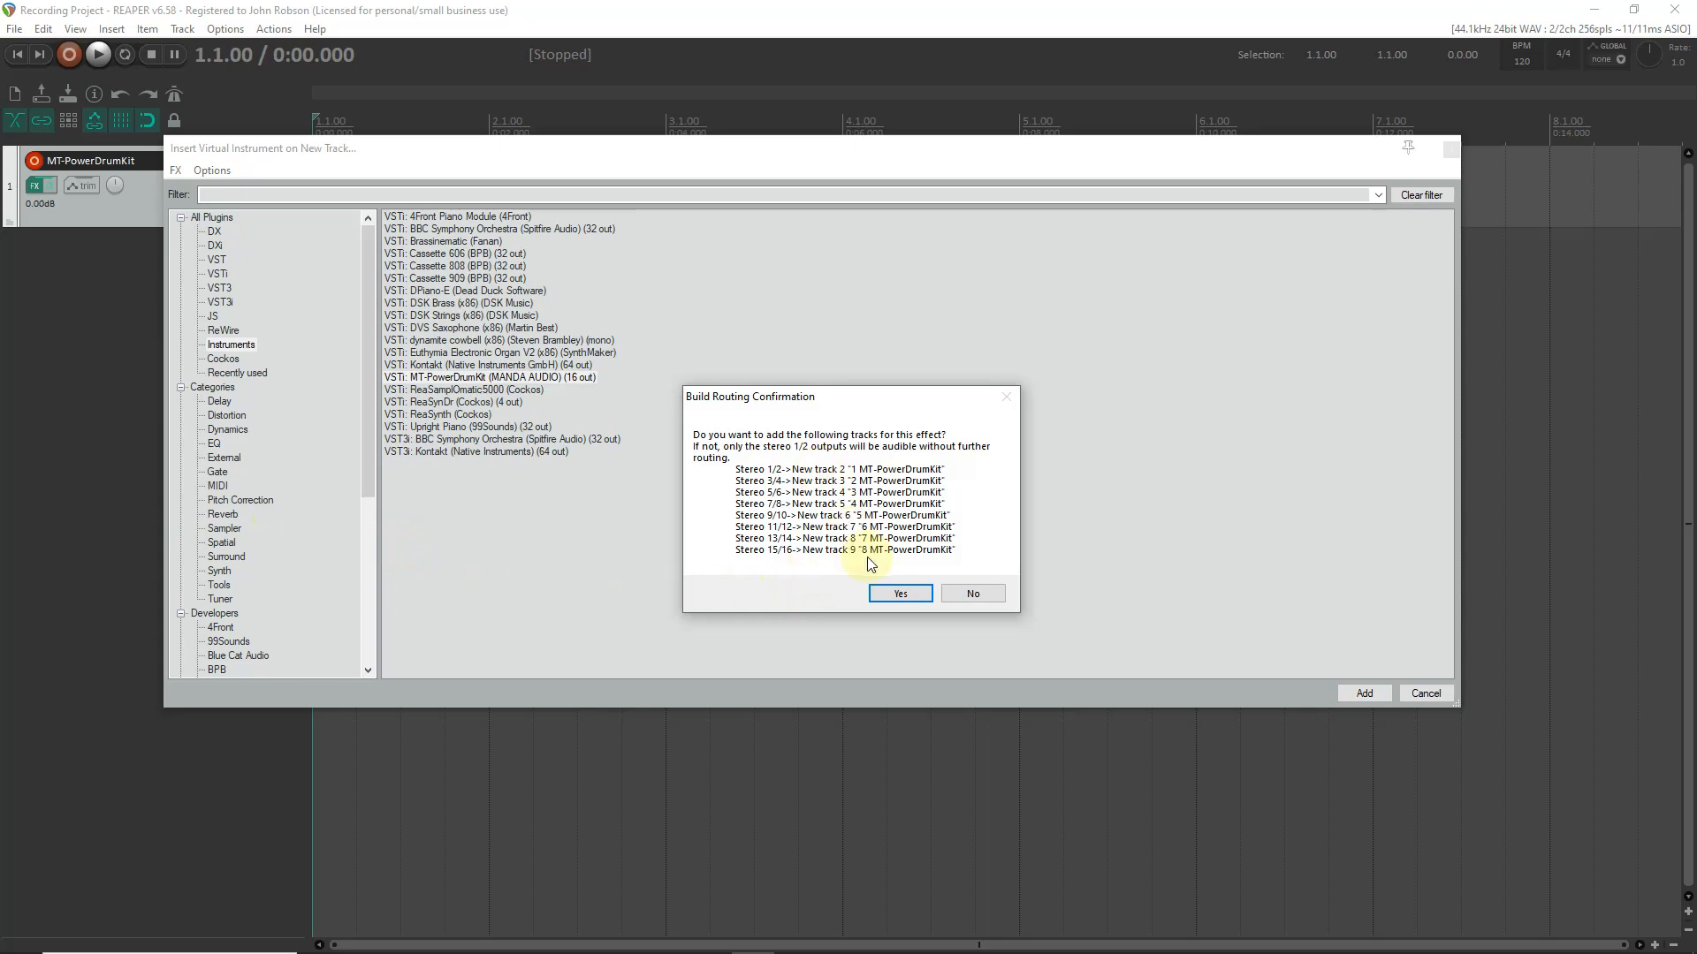
left_click(973, 594)
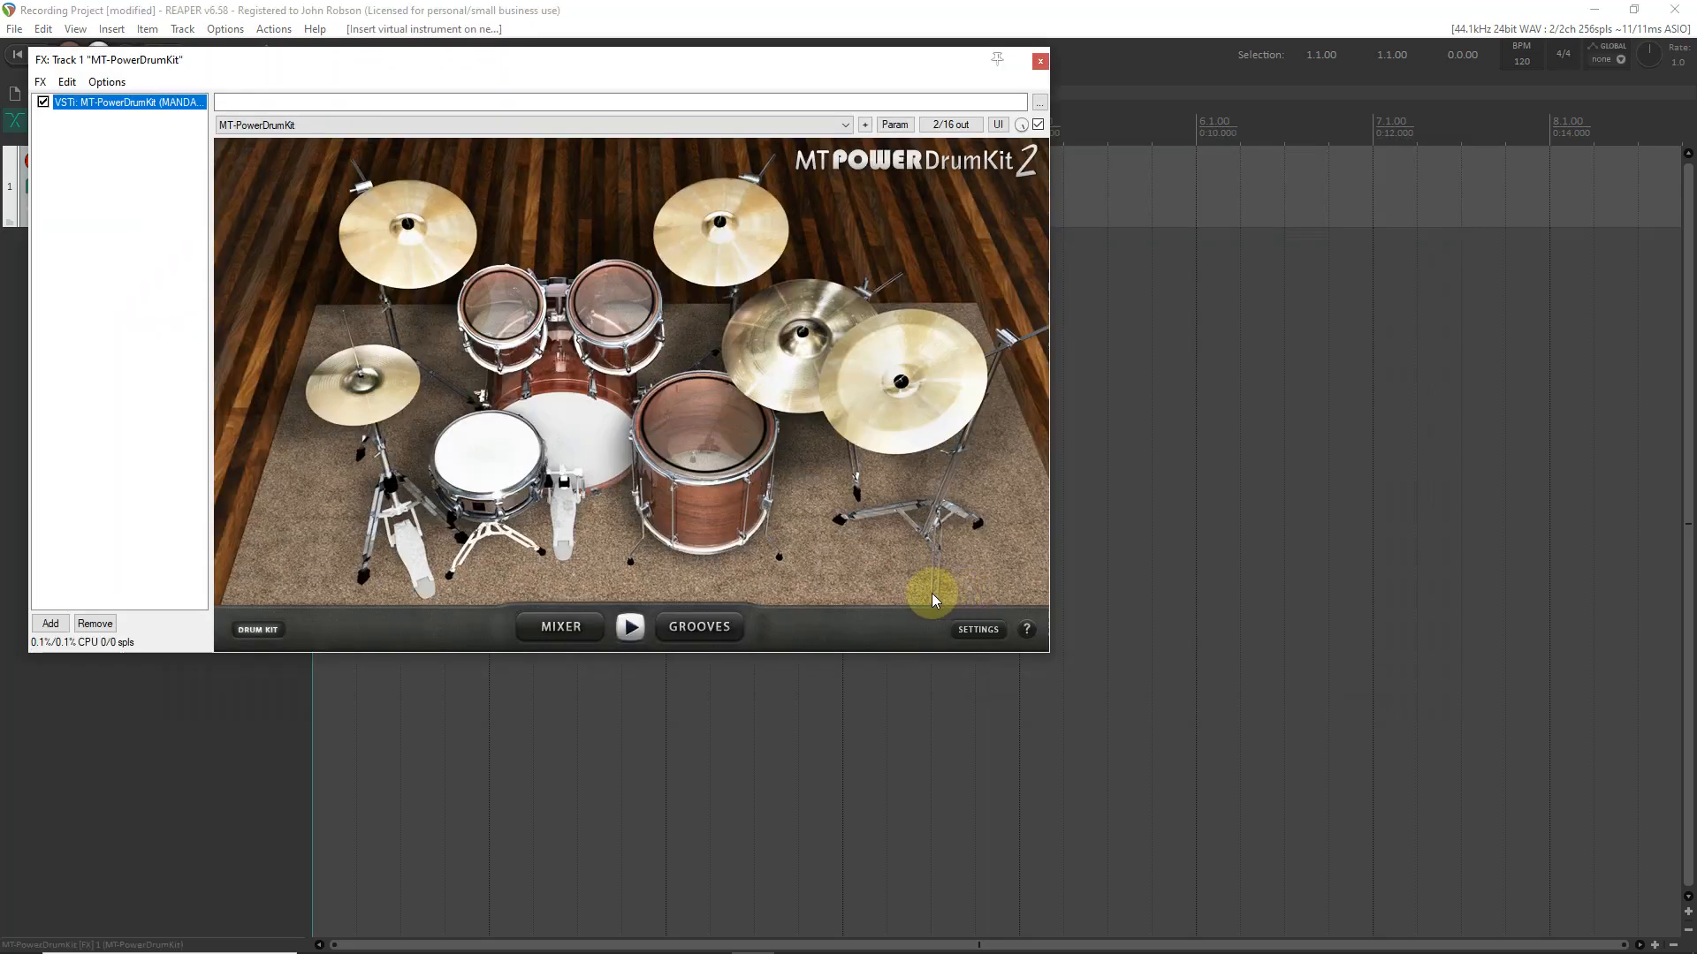
left_click_drag(610, 71, 916, 198)
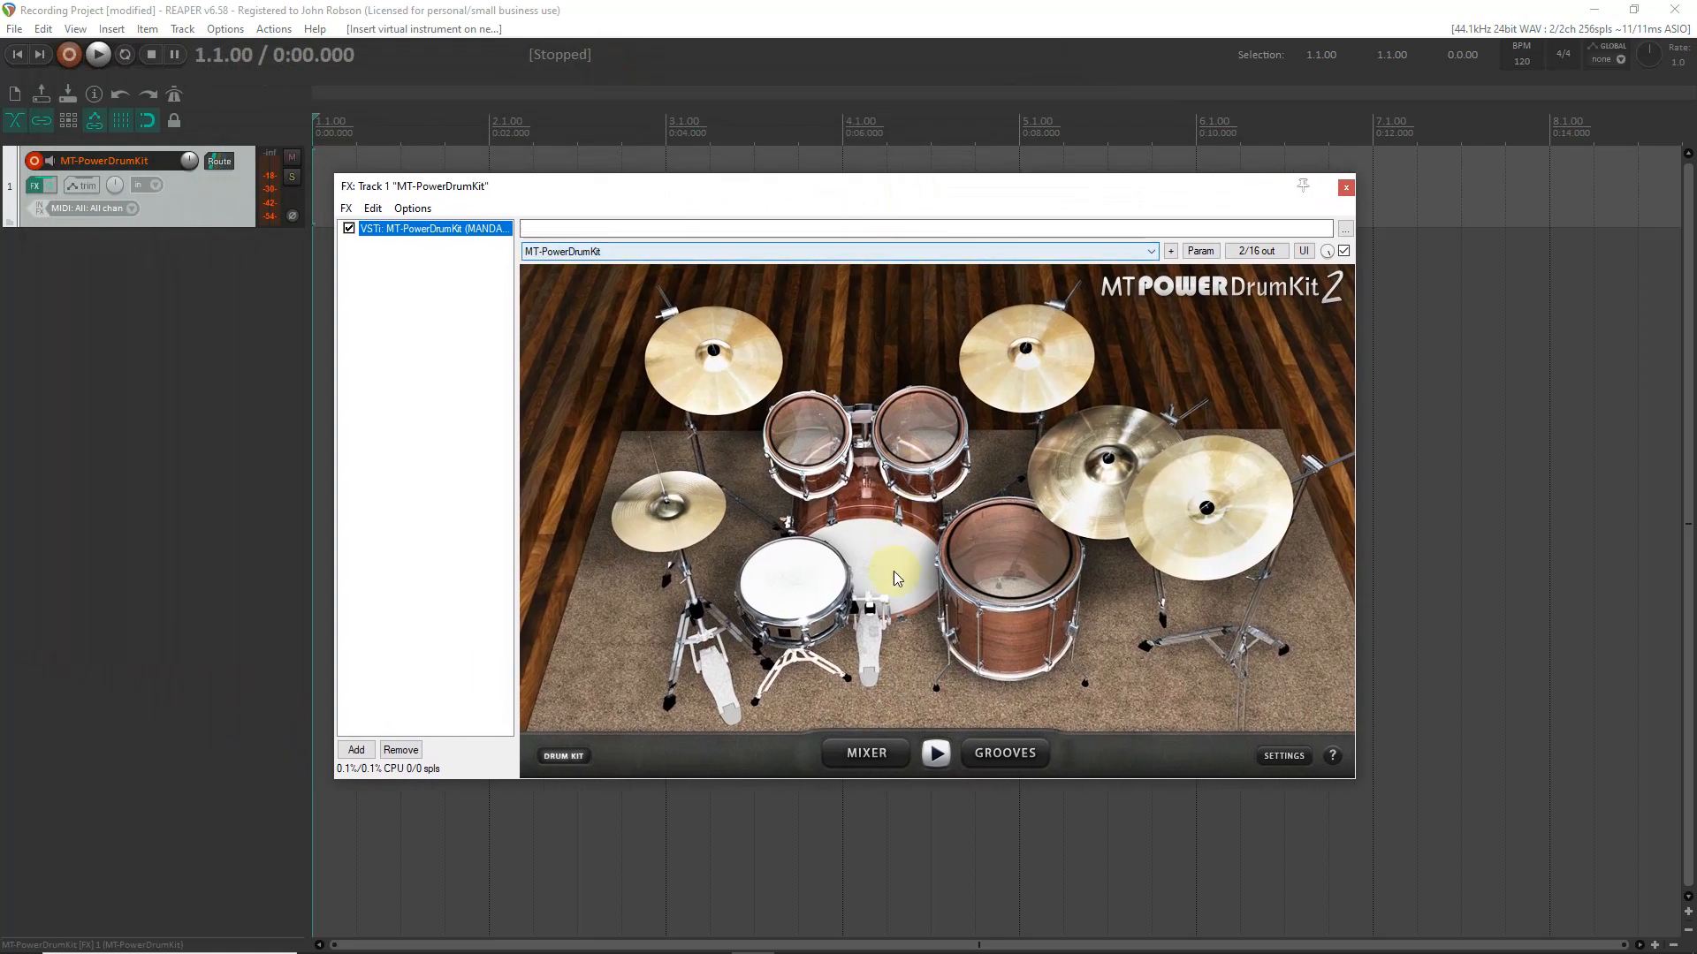
- In the drum kit's mixer, turn off compression on the snare and all three toms, and lower the snare and side-stick faders
left_click(866, 751)
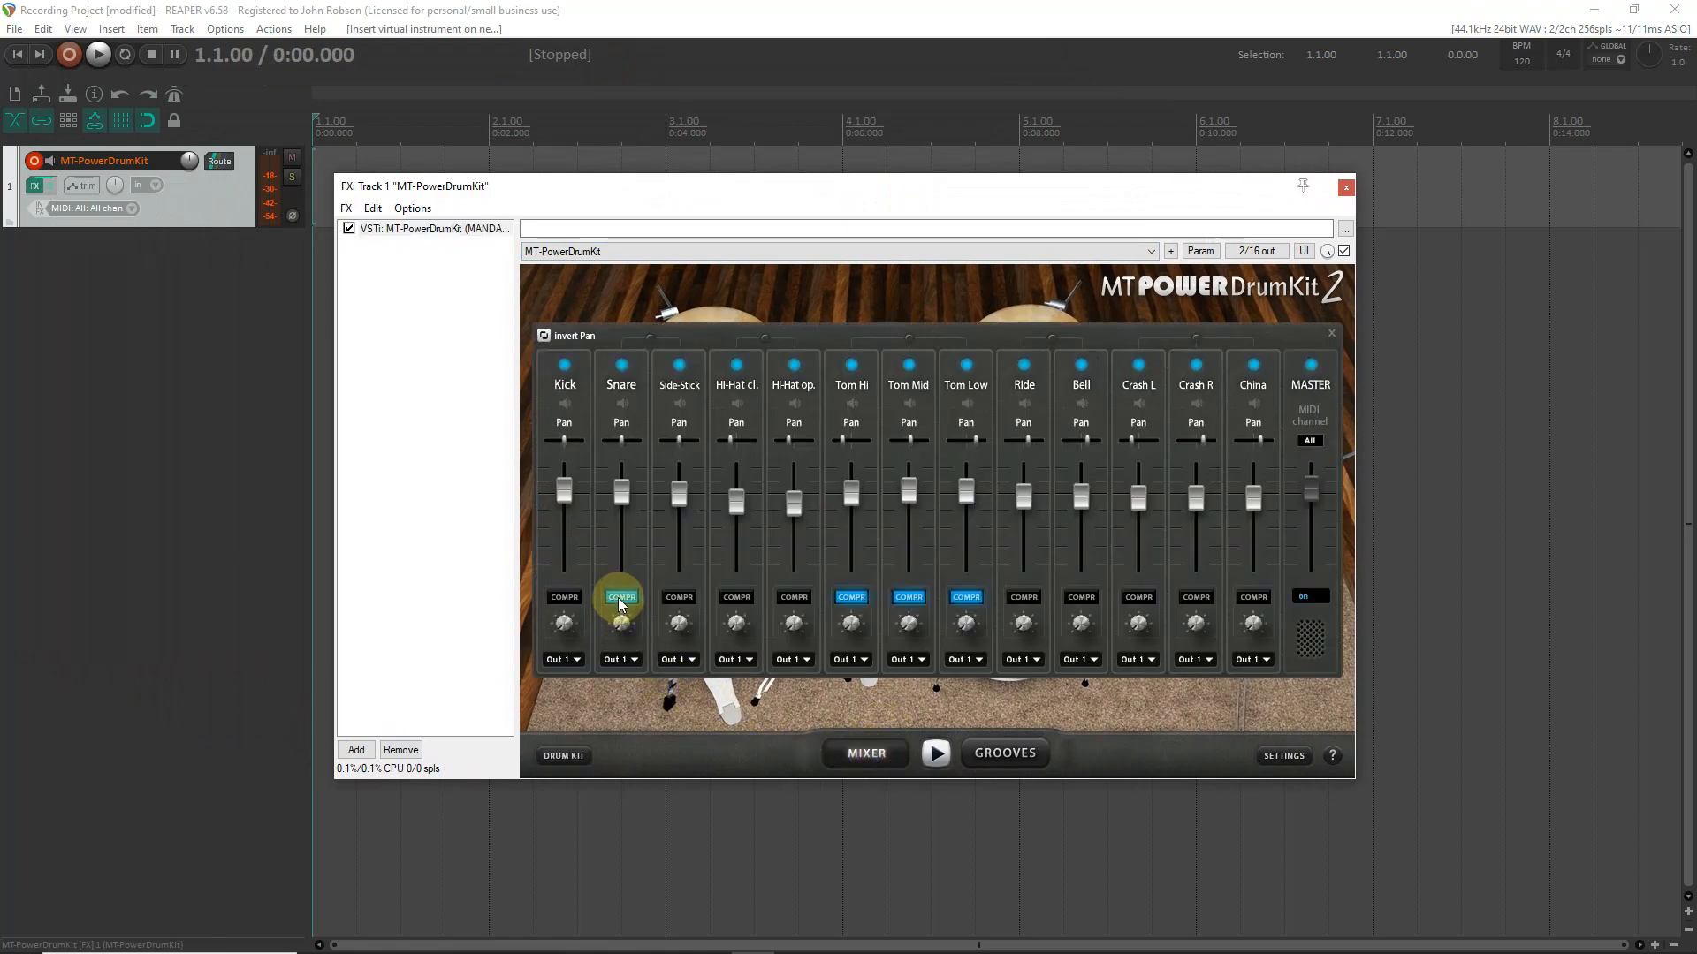
left_click(622, 598)
left_click(851, 598)
left_click(906, 600)
left_click(965, 598)
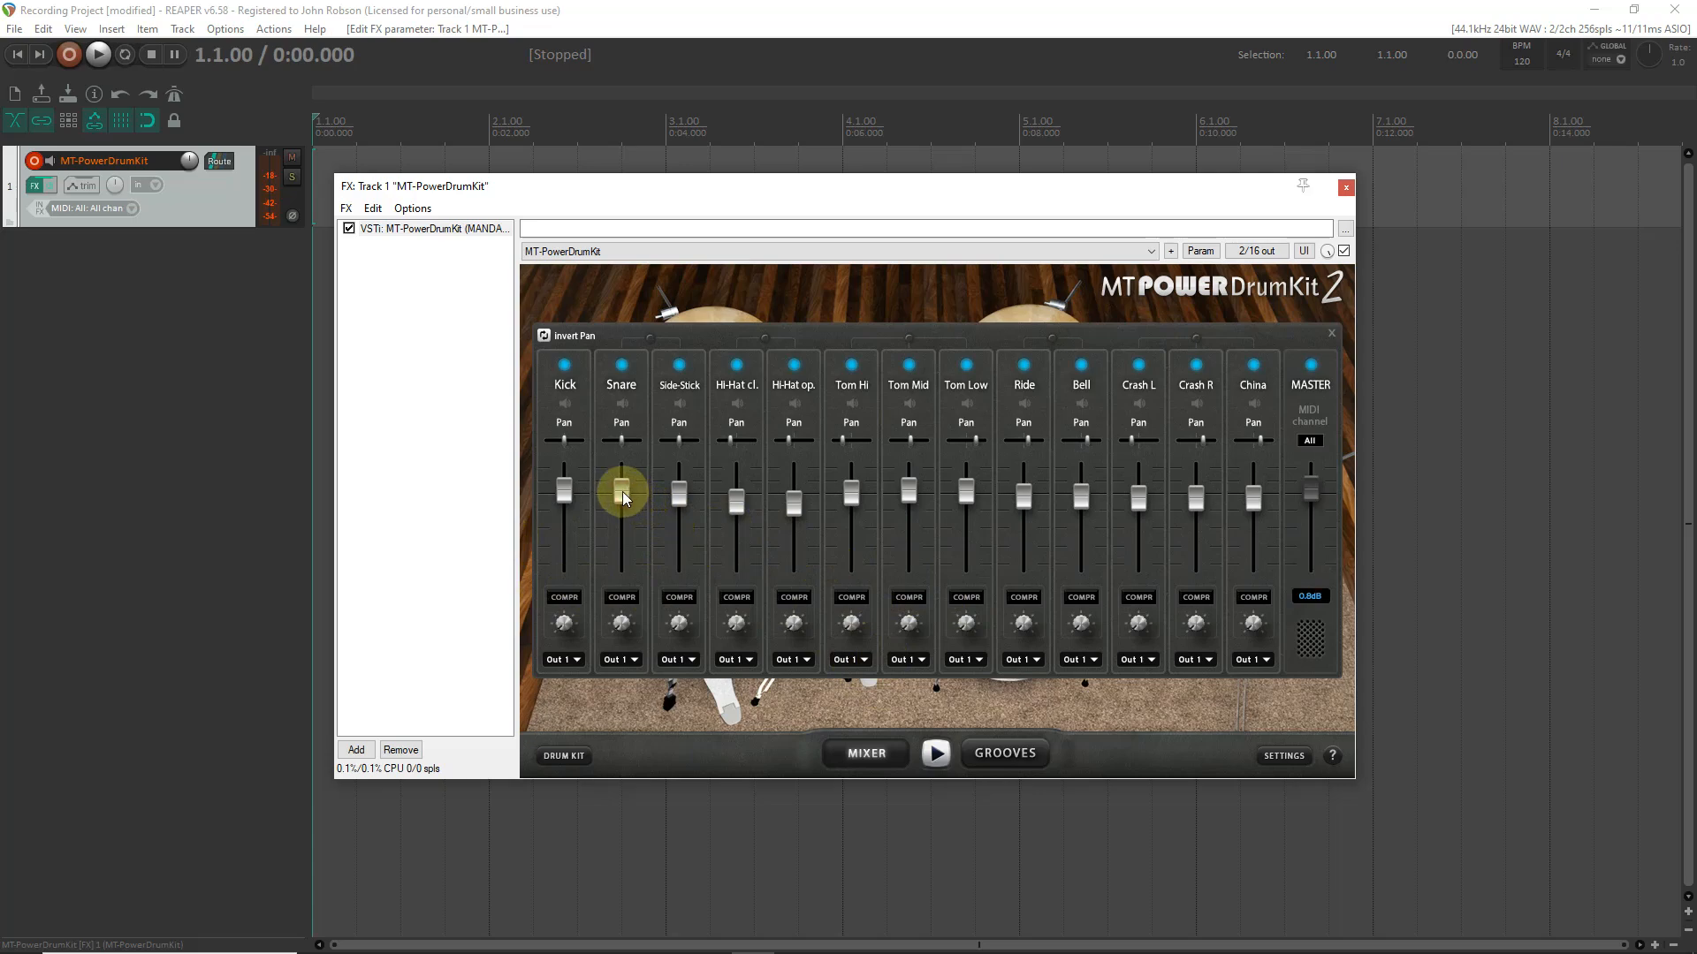
left_click_drag(623, 502, 680, 539)
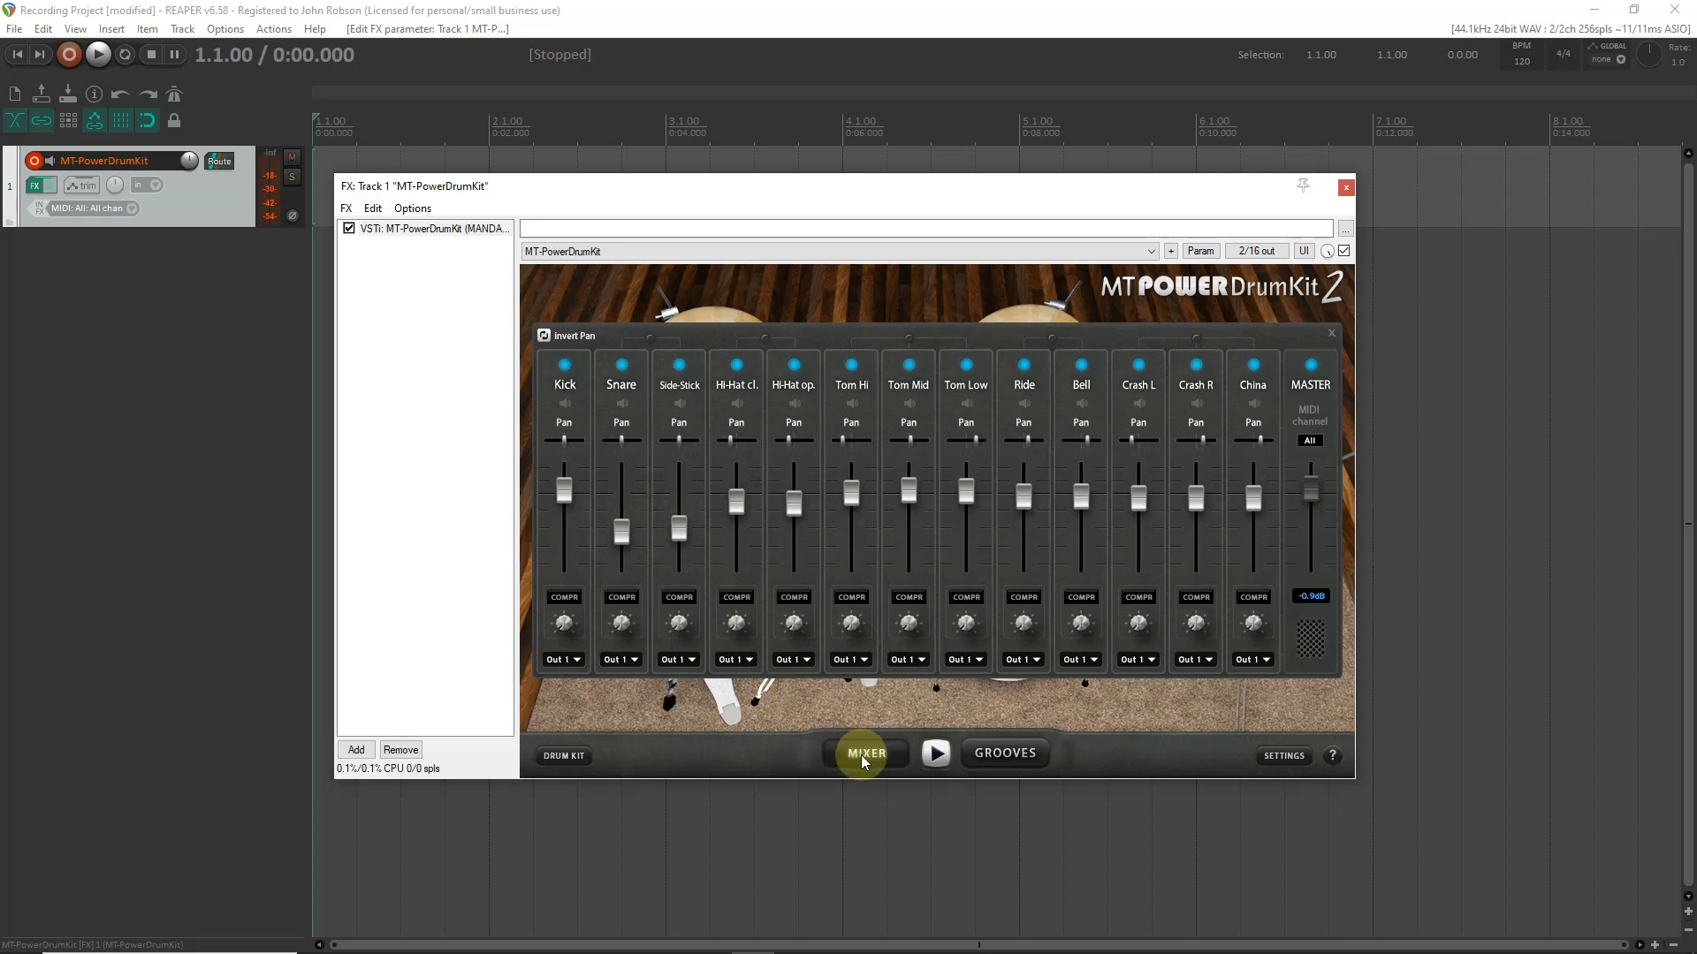
- Open MT-PowerDrumKit's groove library, reposition the plug-in window and list the Intro grooves for 4/4 at 60 - 150 bpm
left_click(566, 755)
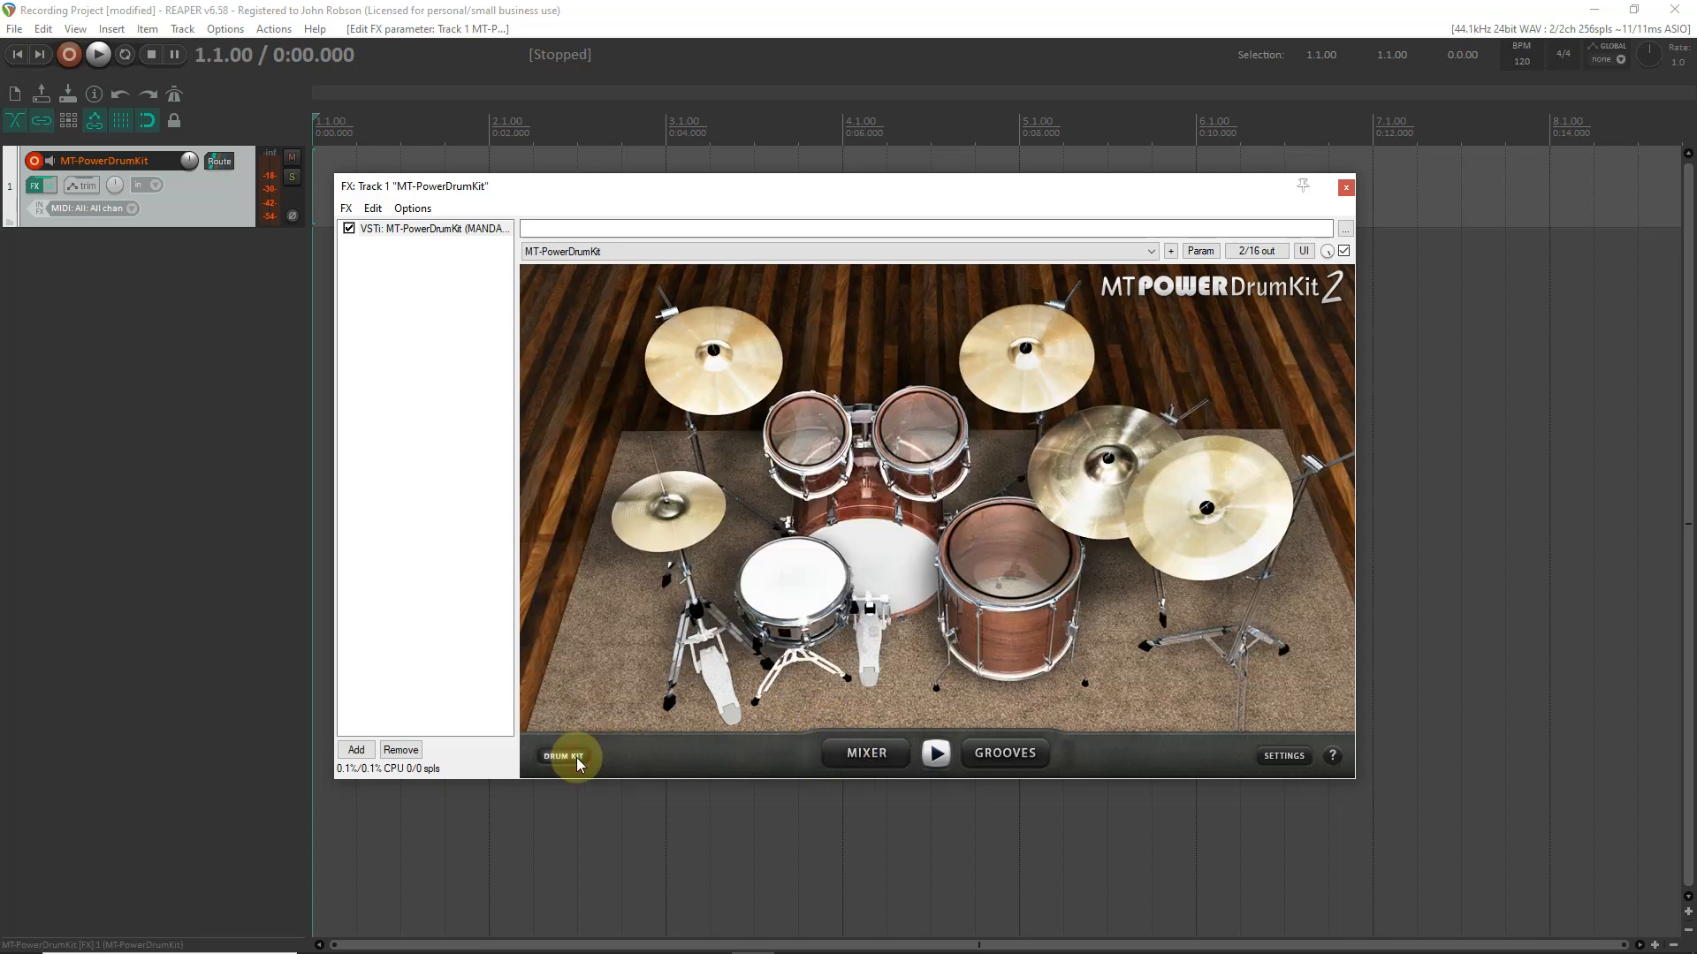
left_click(866, 754)
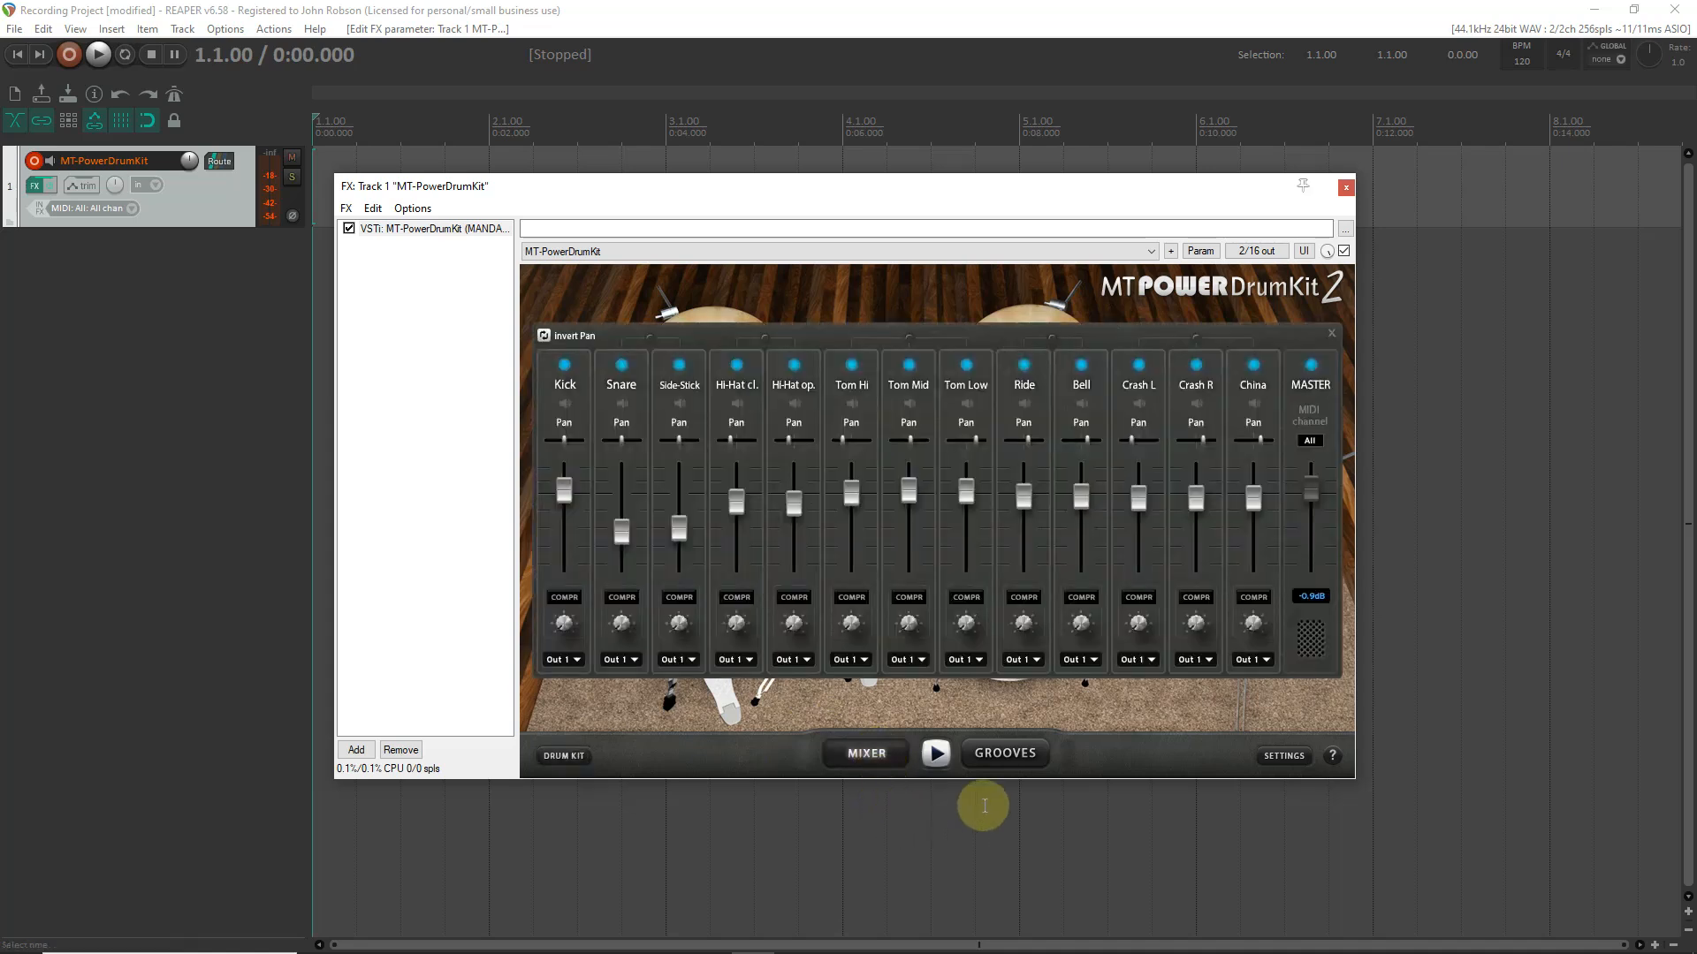
left_click(1009, 762)
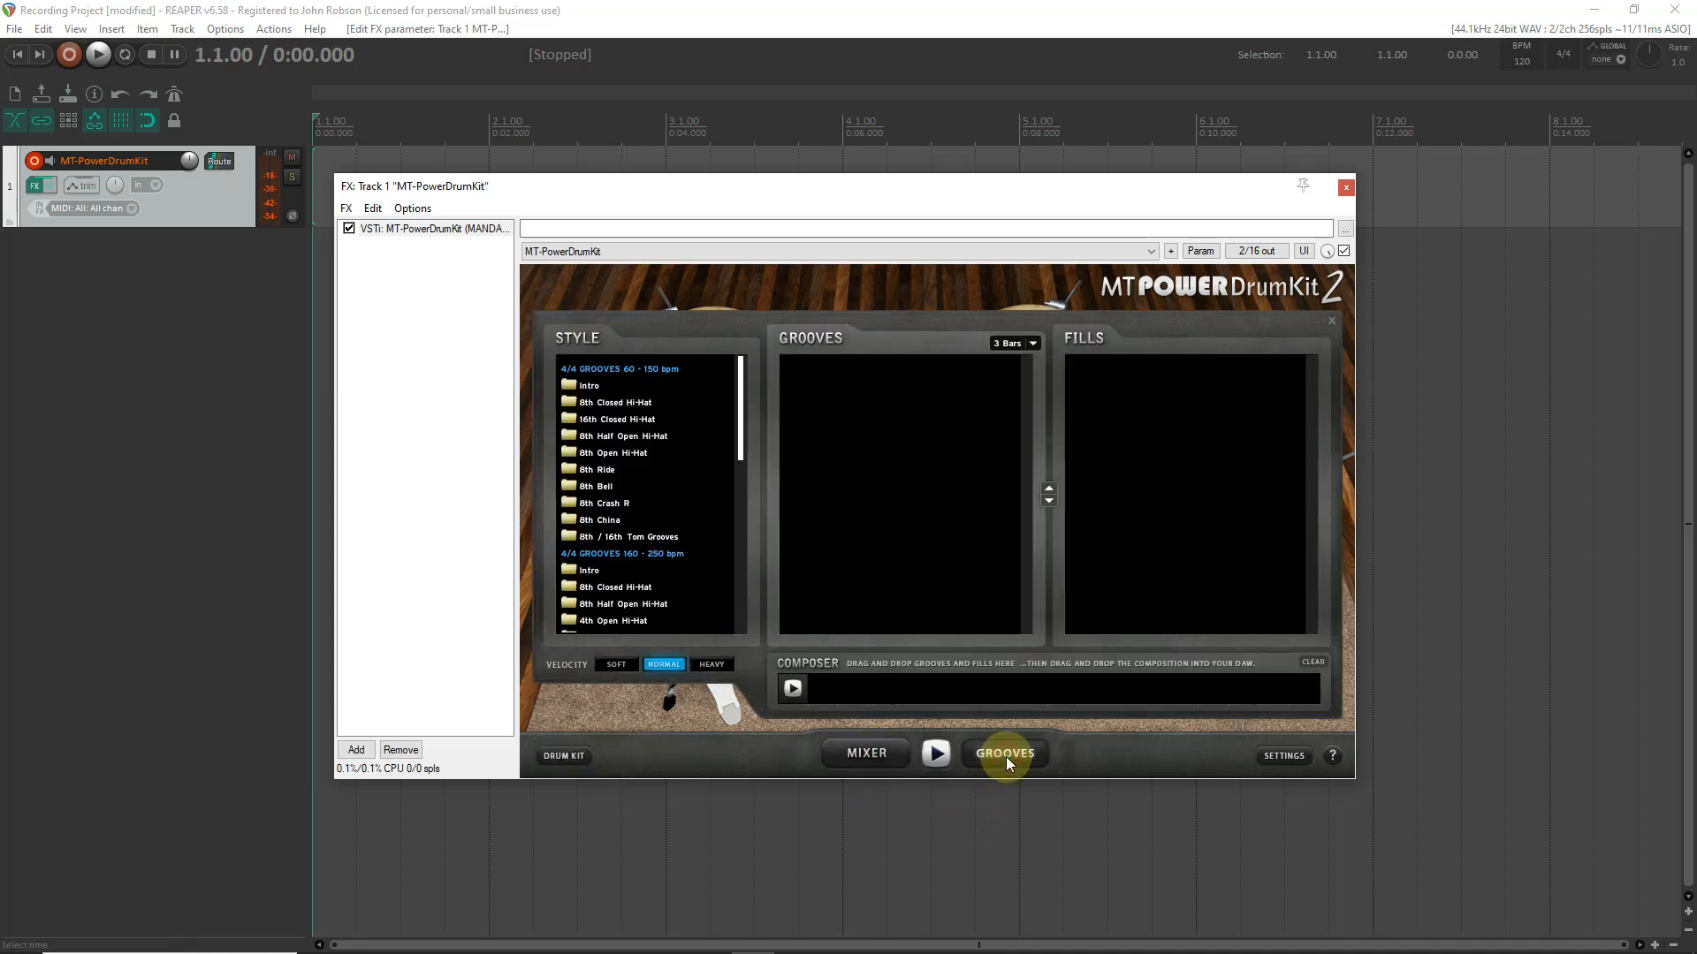
left_click_drag(654, 200, 799, 266)
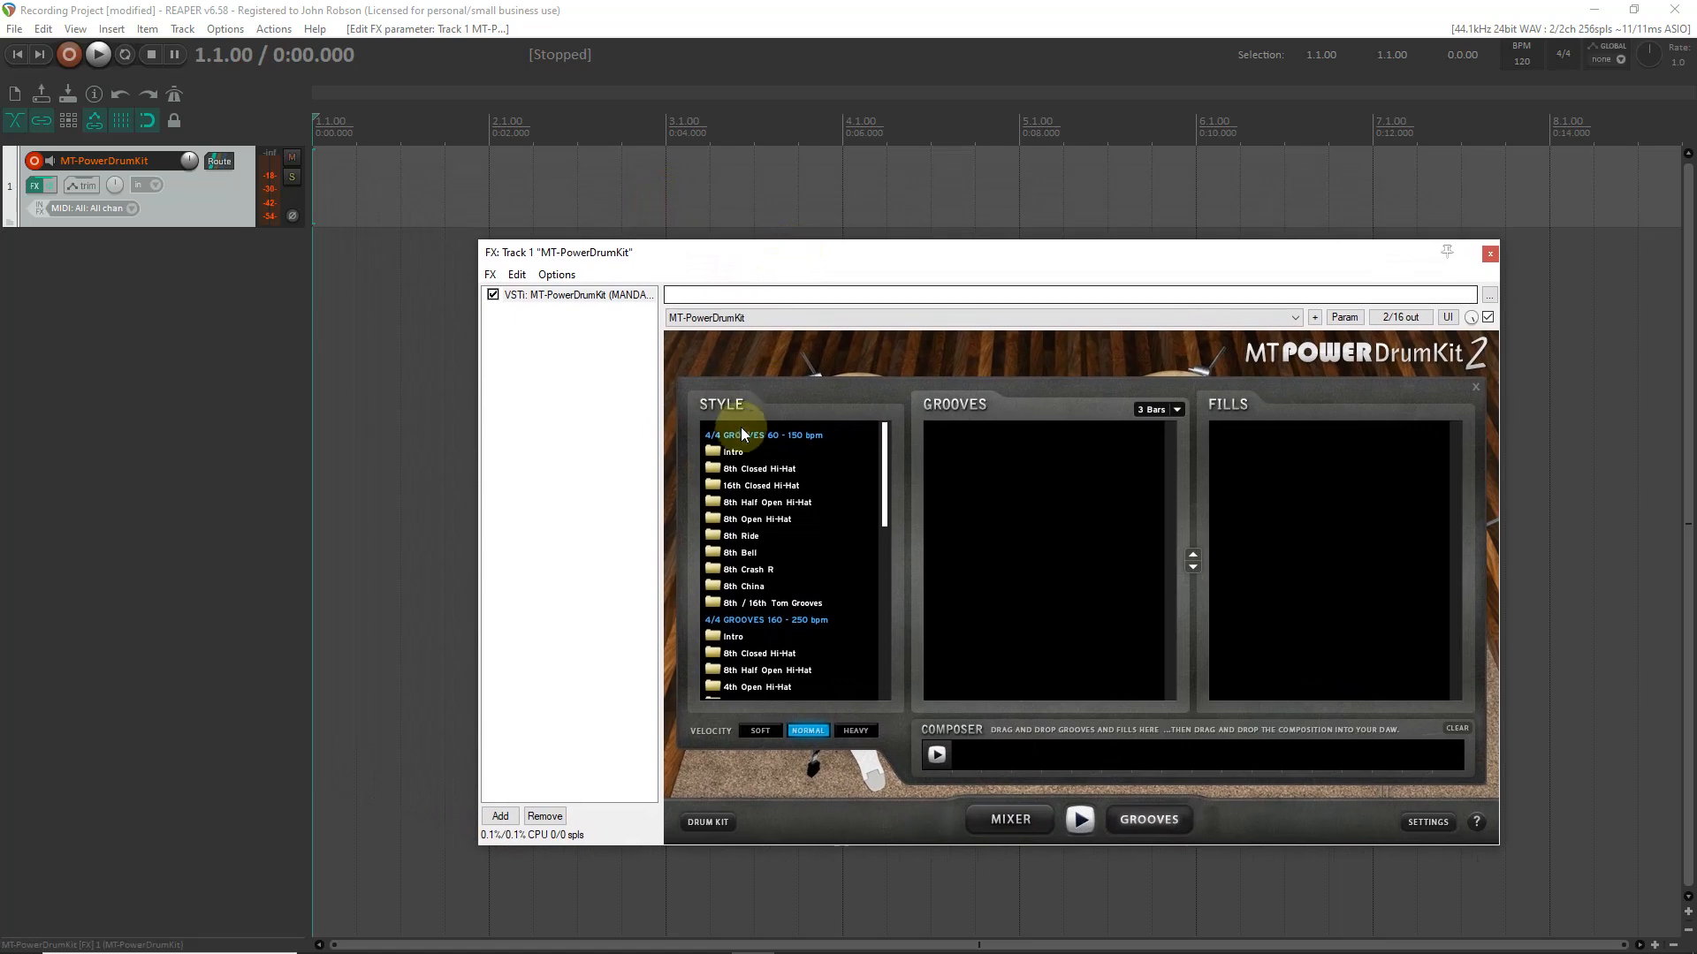
left_click(736, 452)
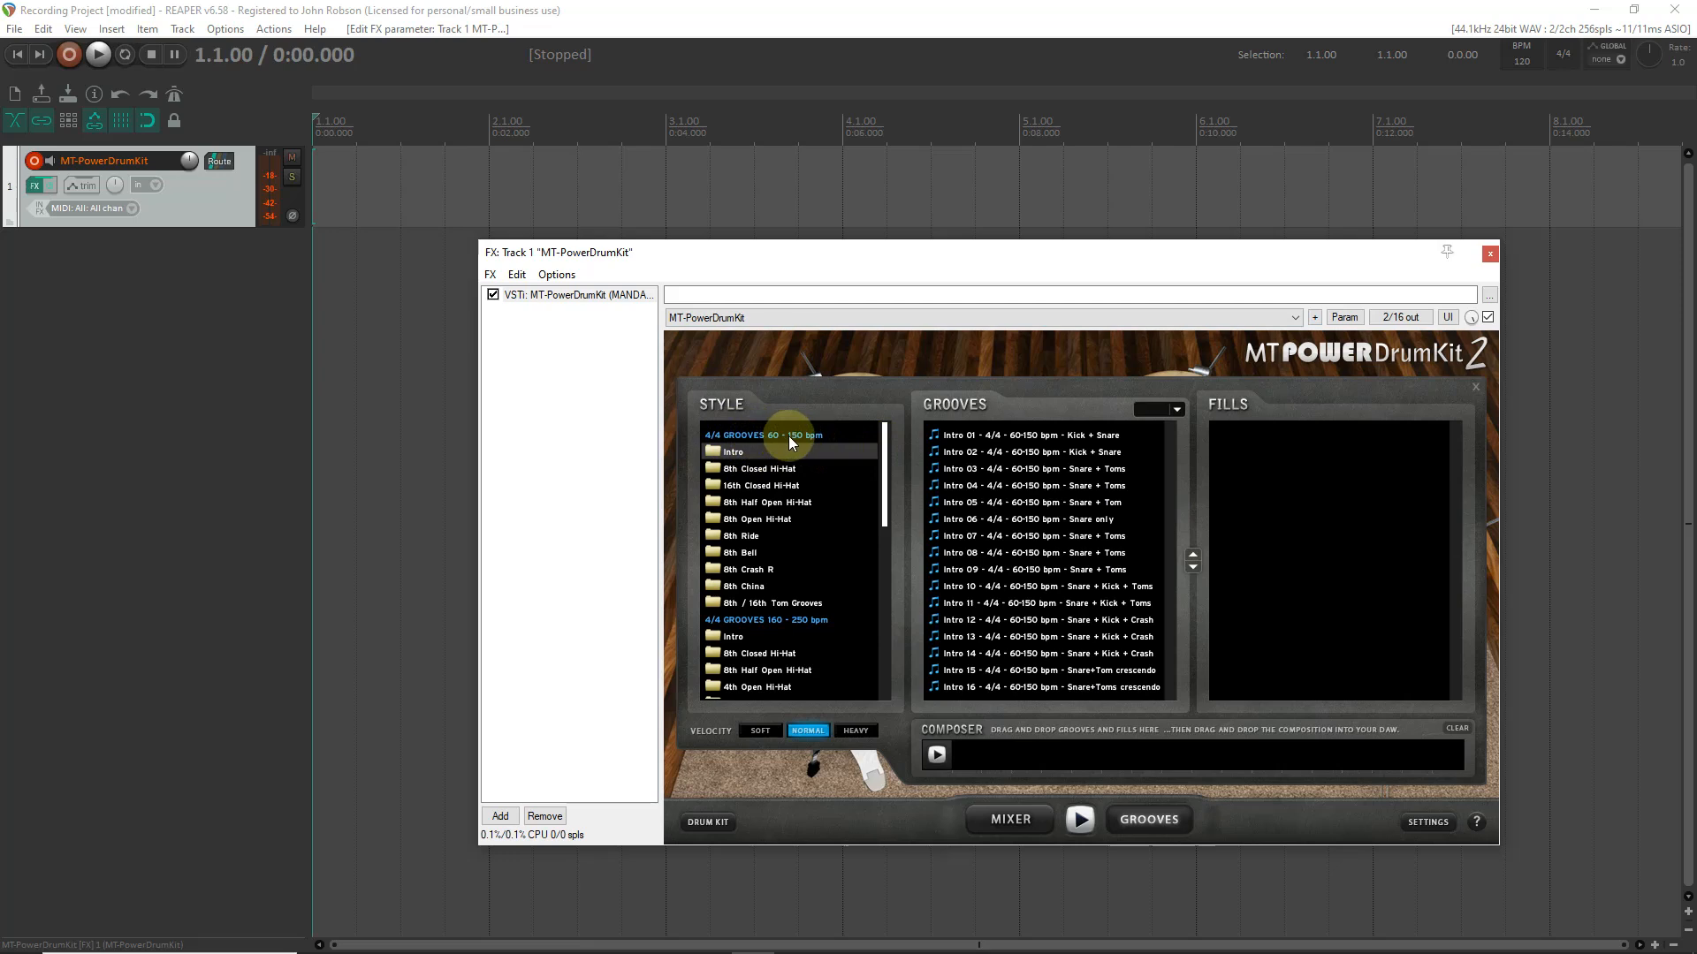
- Set the groove velocity to Soft and place the Intro 01 Kick + Snare groove at the start of the drum track
left_click_drag(884, 450, 877, 522)
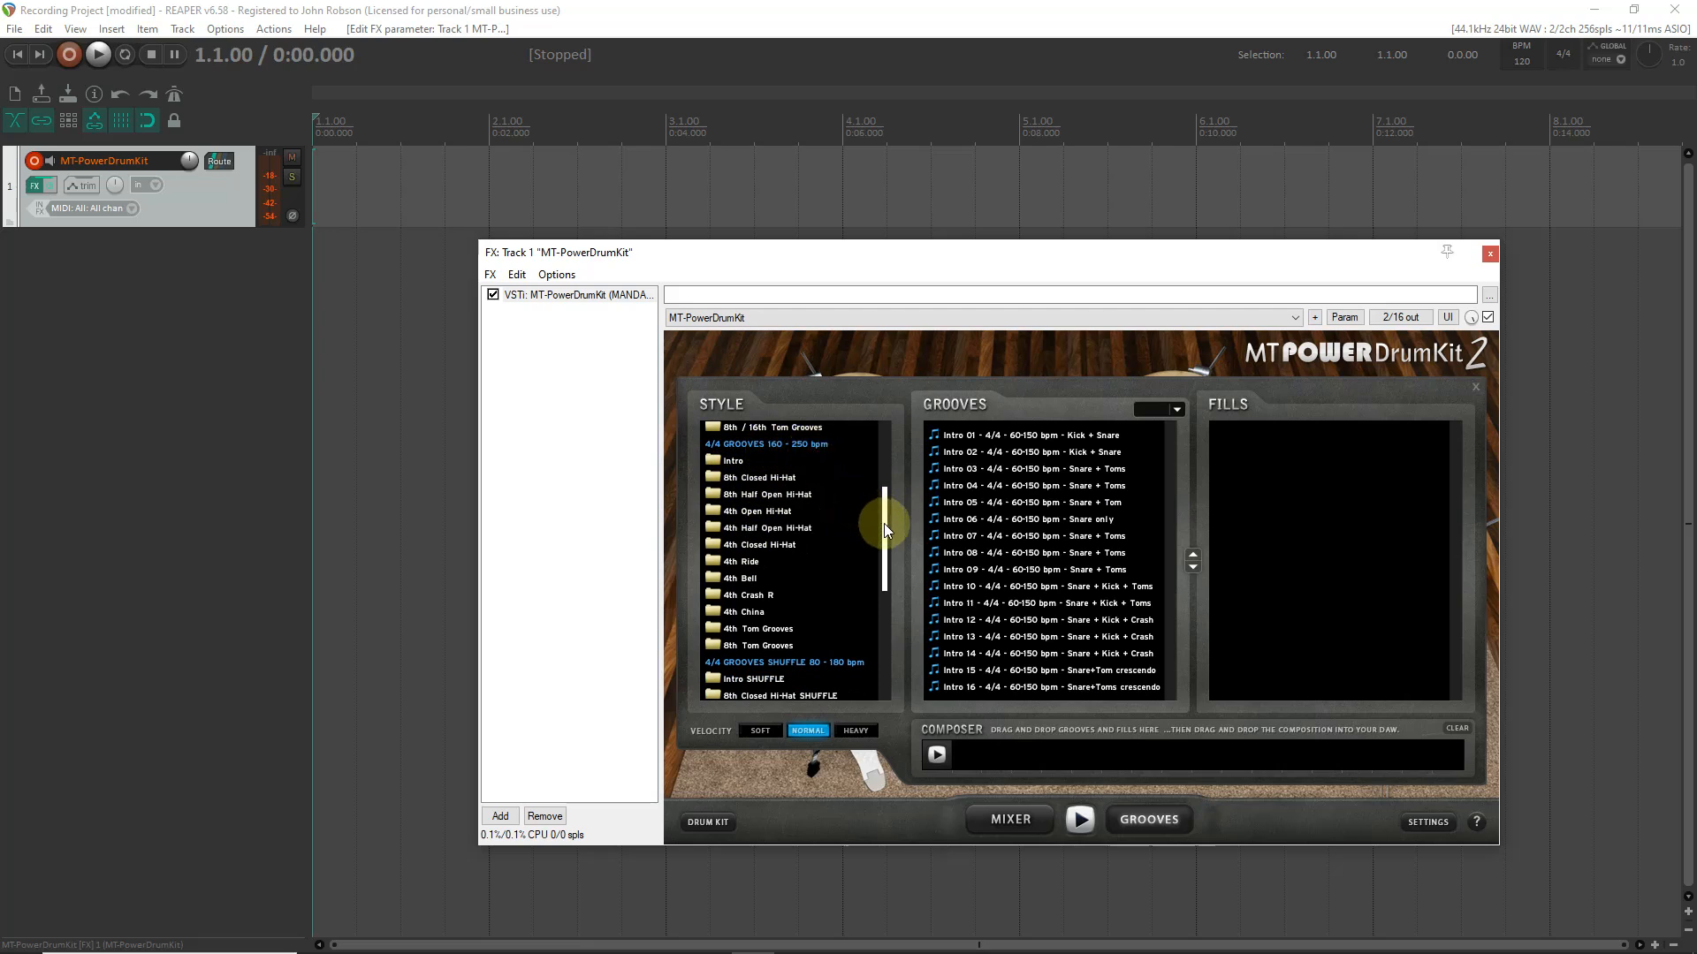
scroll(884, 523, "down", 5)
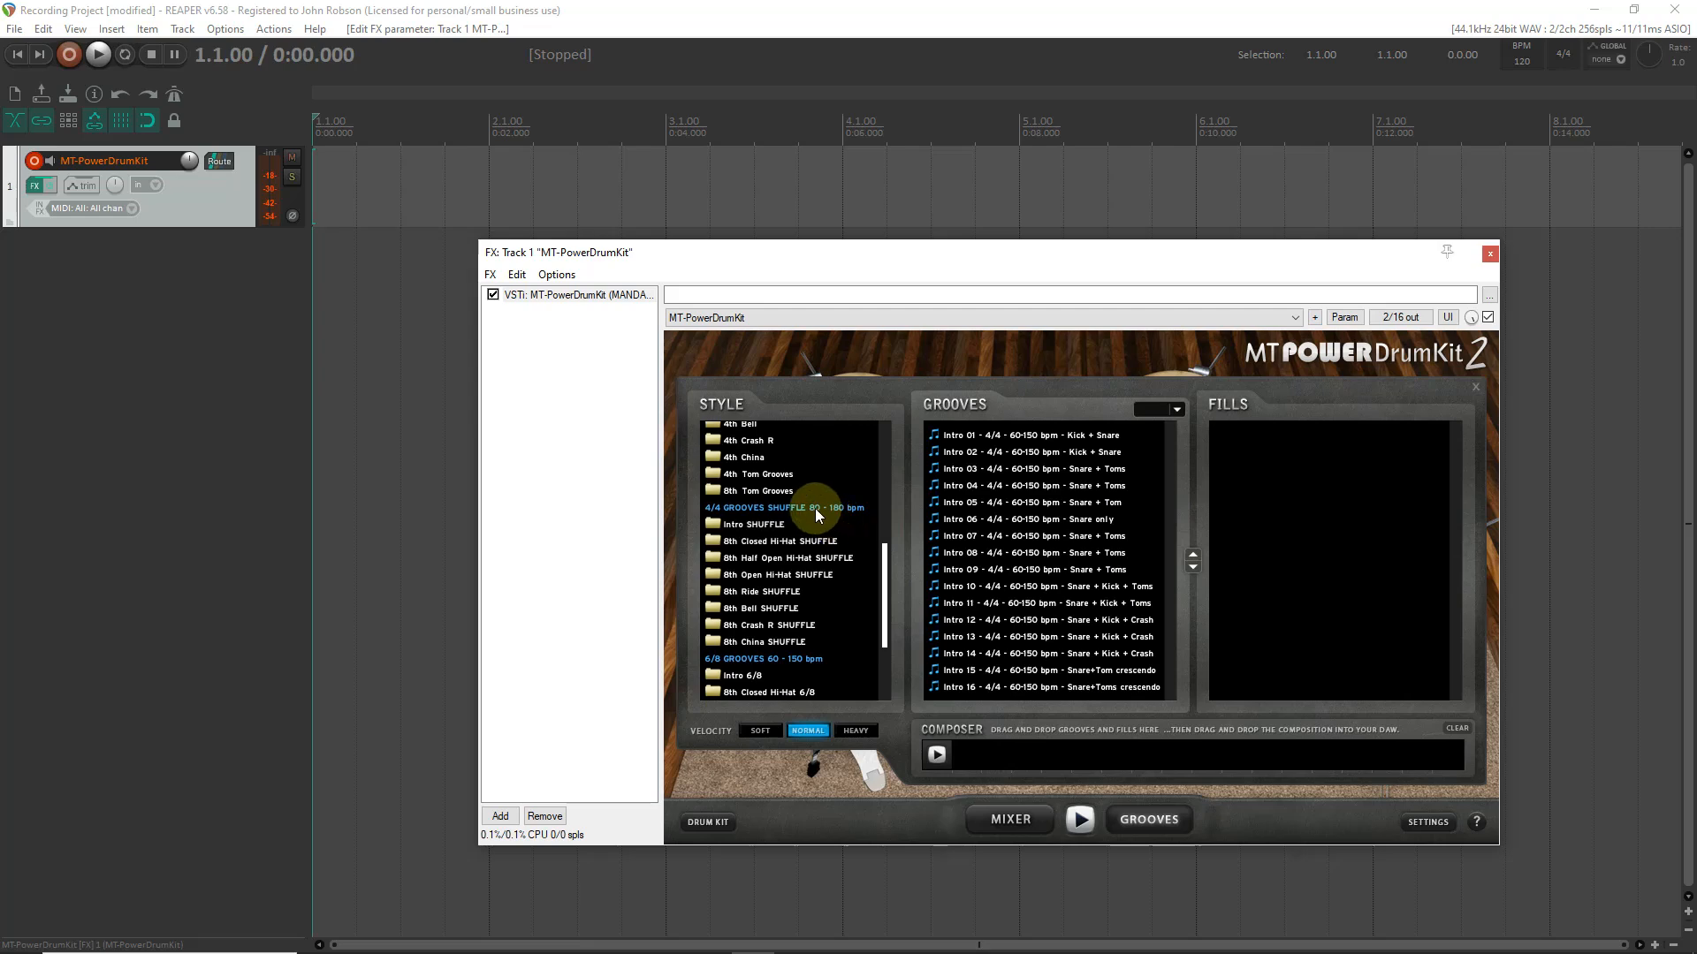
left_click_drag(886, 607, 882, 655)
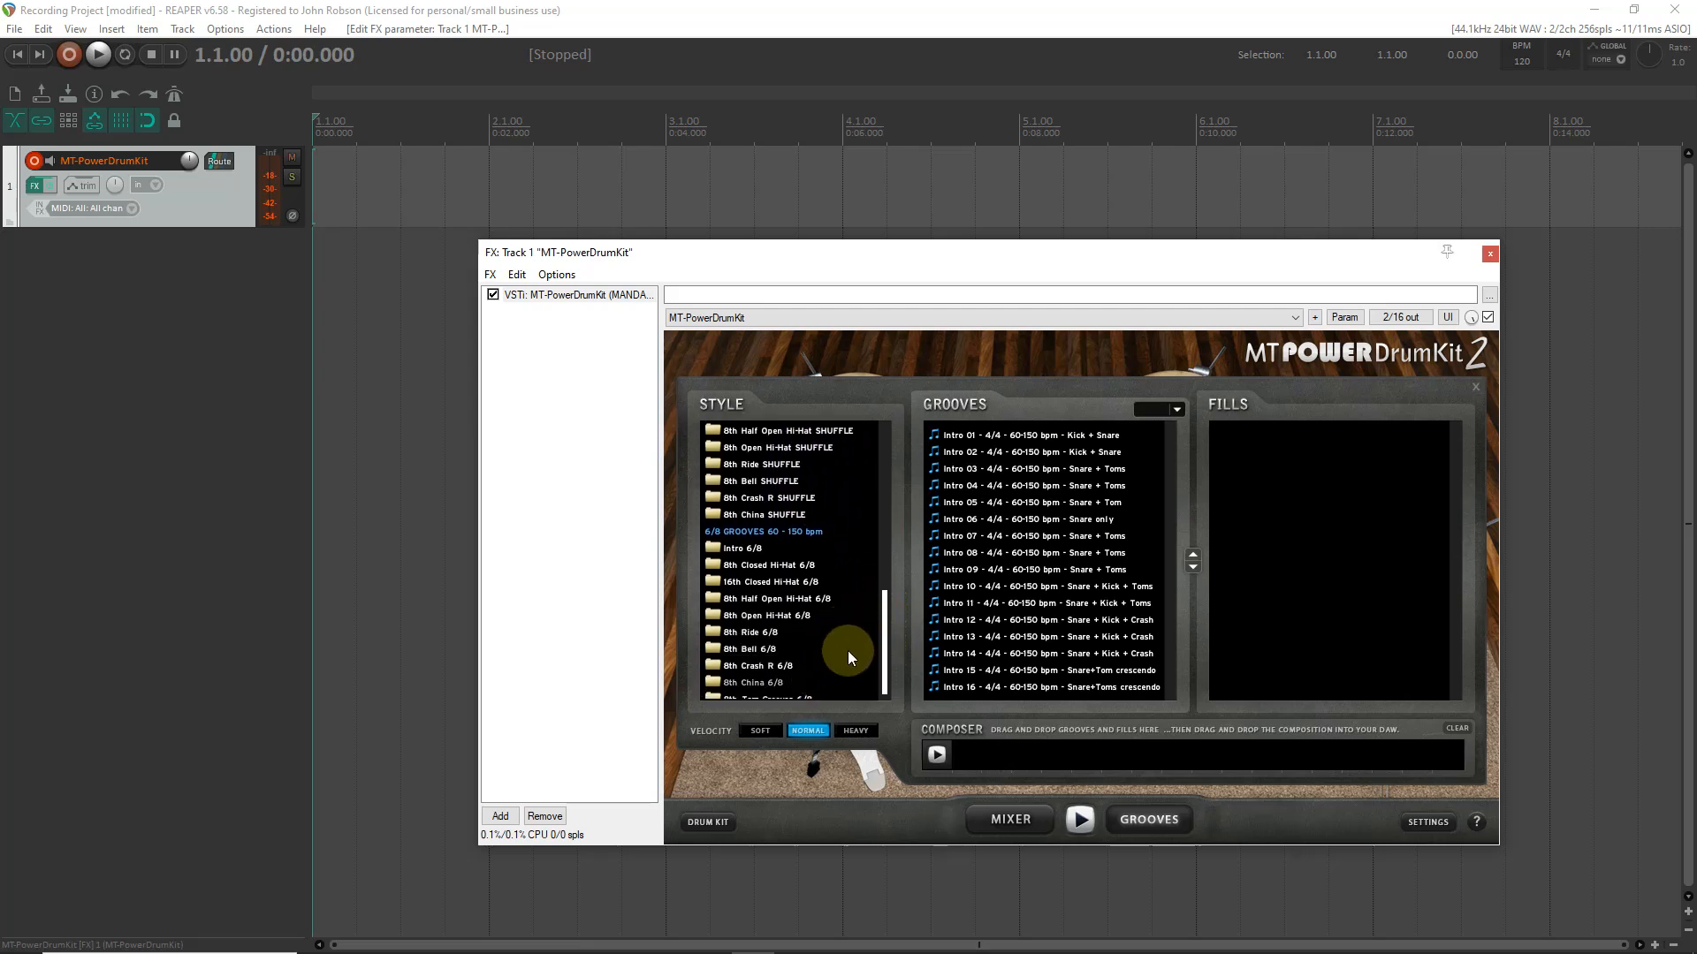
left_click_drag(883, 642, 891, 452)
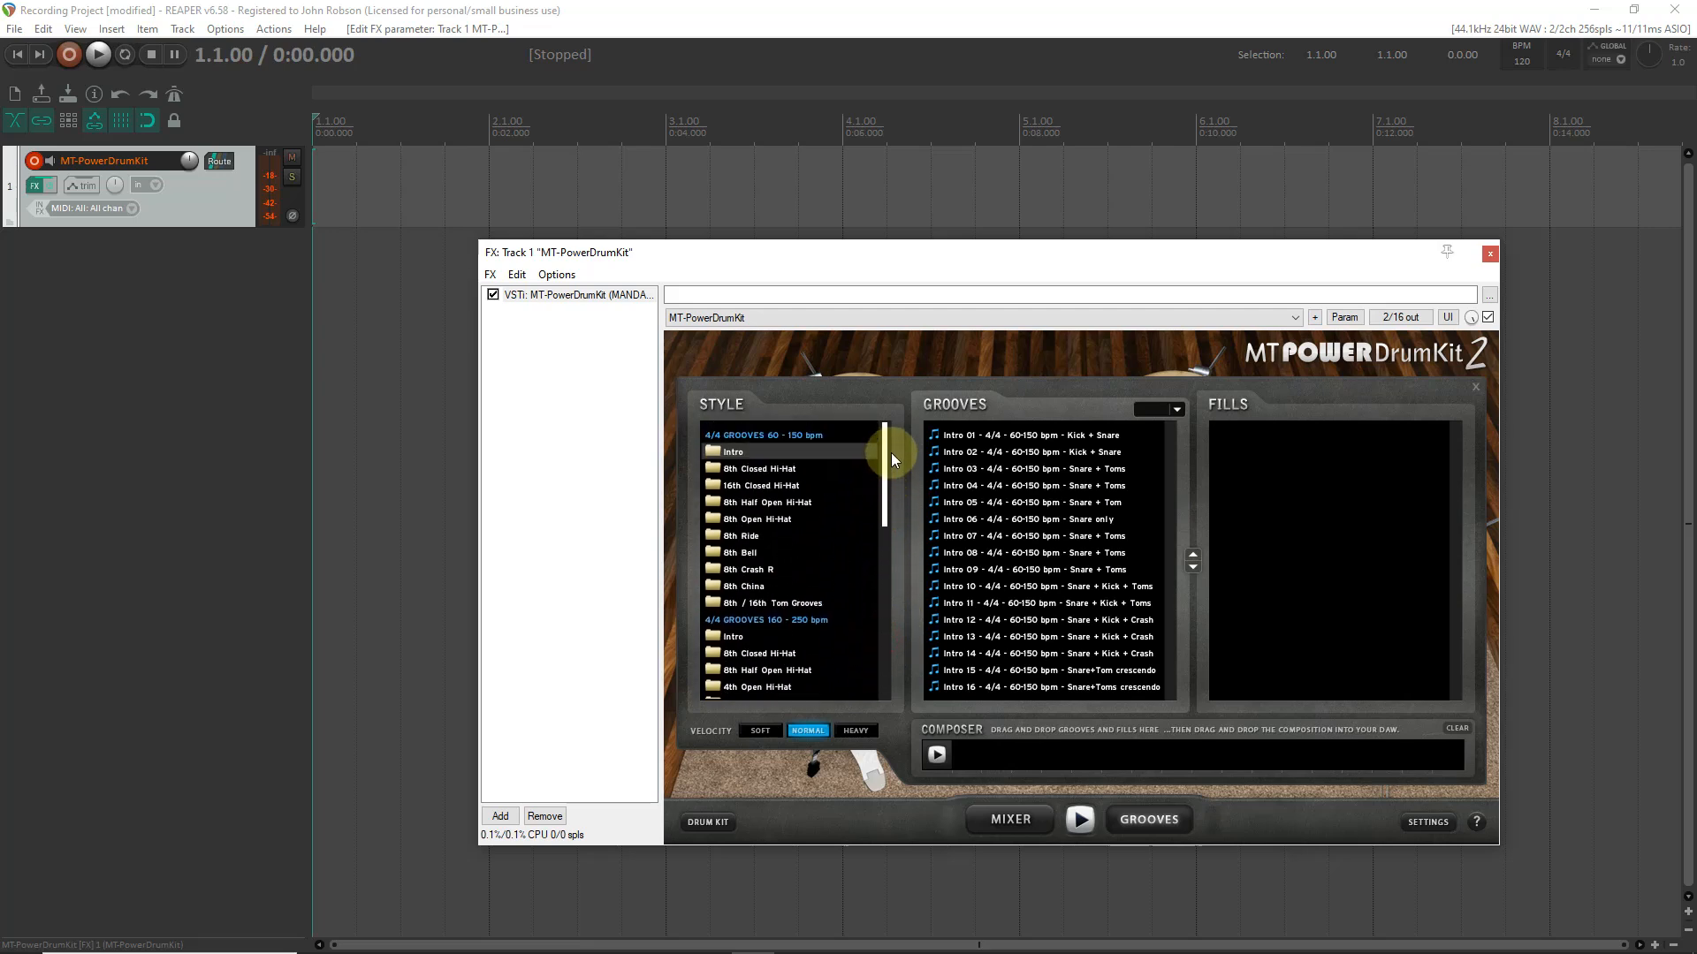
left_click(755, 735)
left_click(804, 733)
left_click(762, 735)
left_click(762, 734)
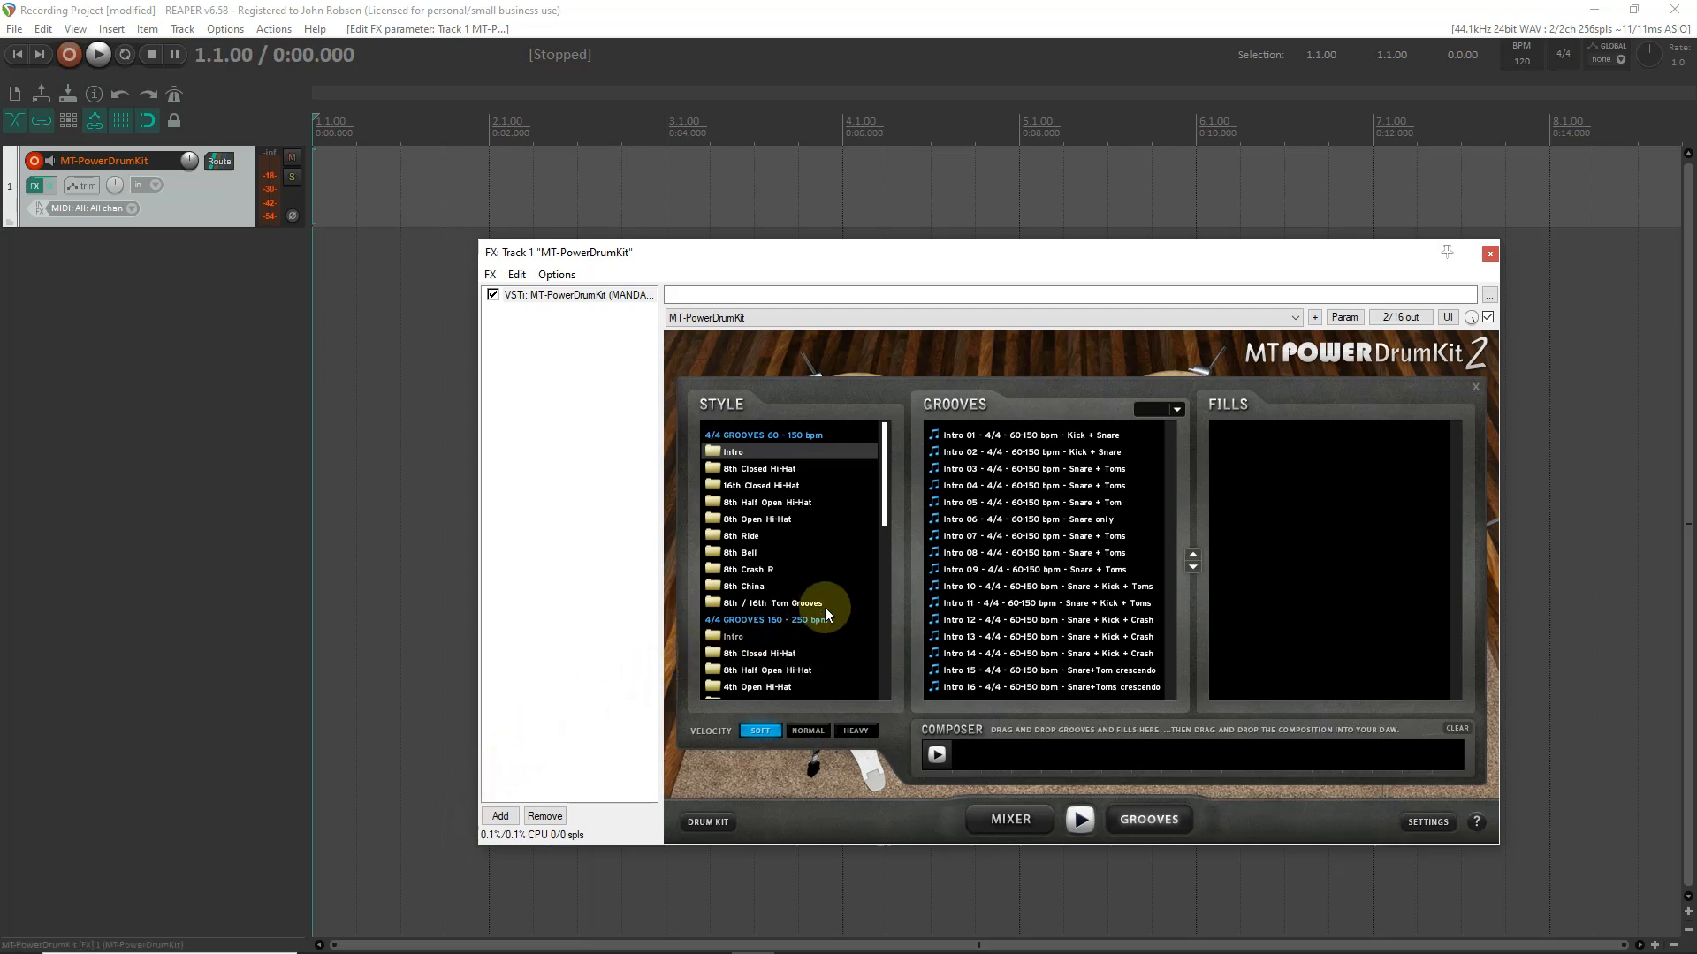
left_click(970, 435)
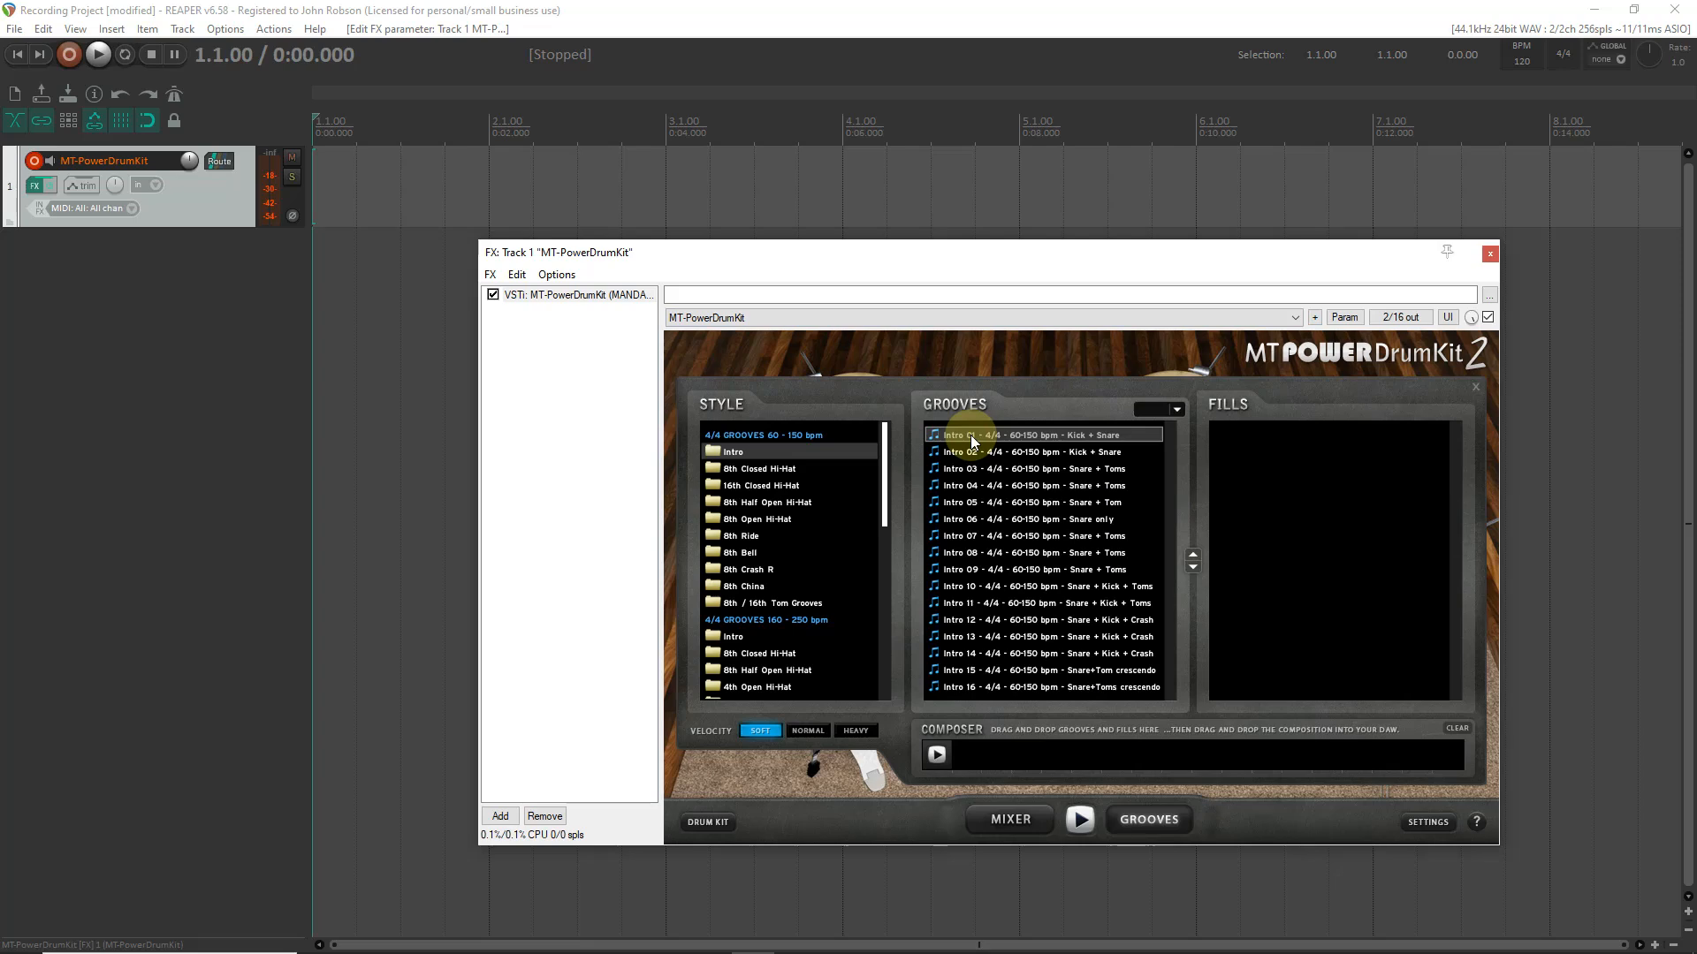
left_click_drag(970, 435, 331, 193)
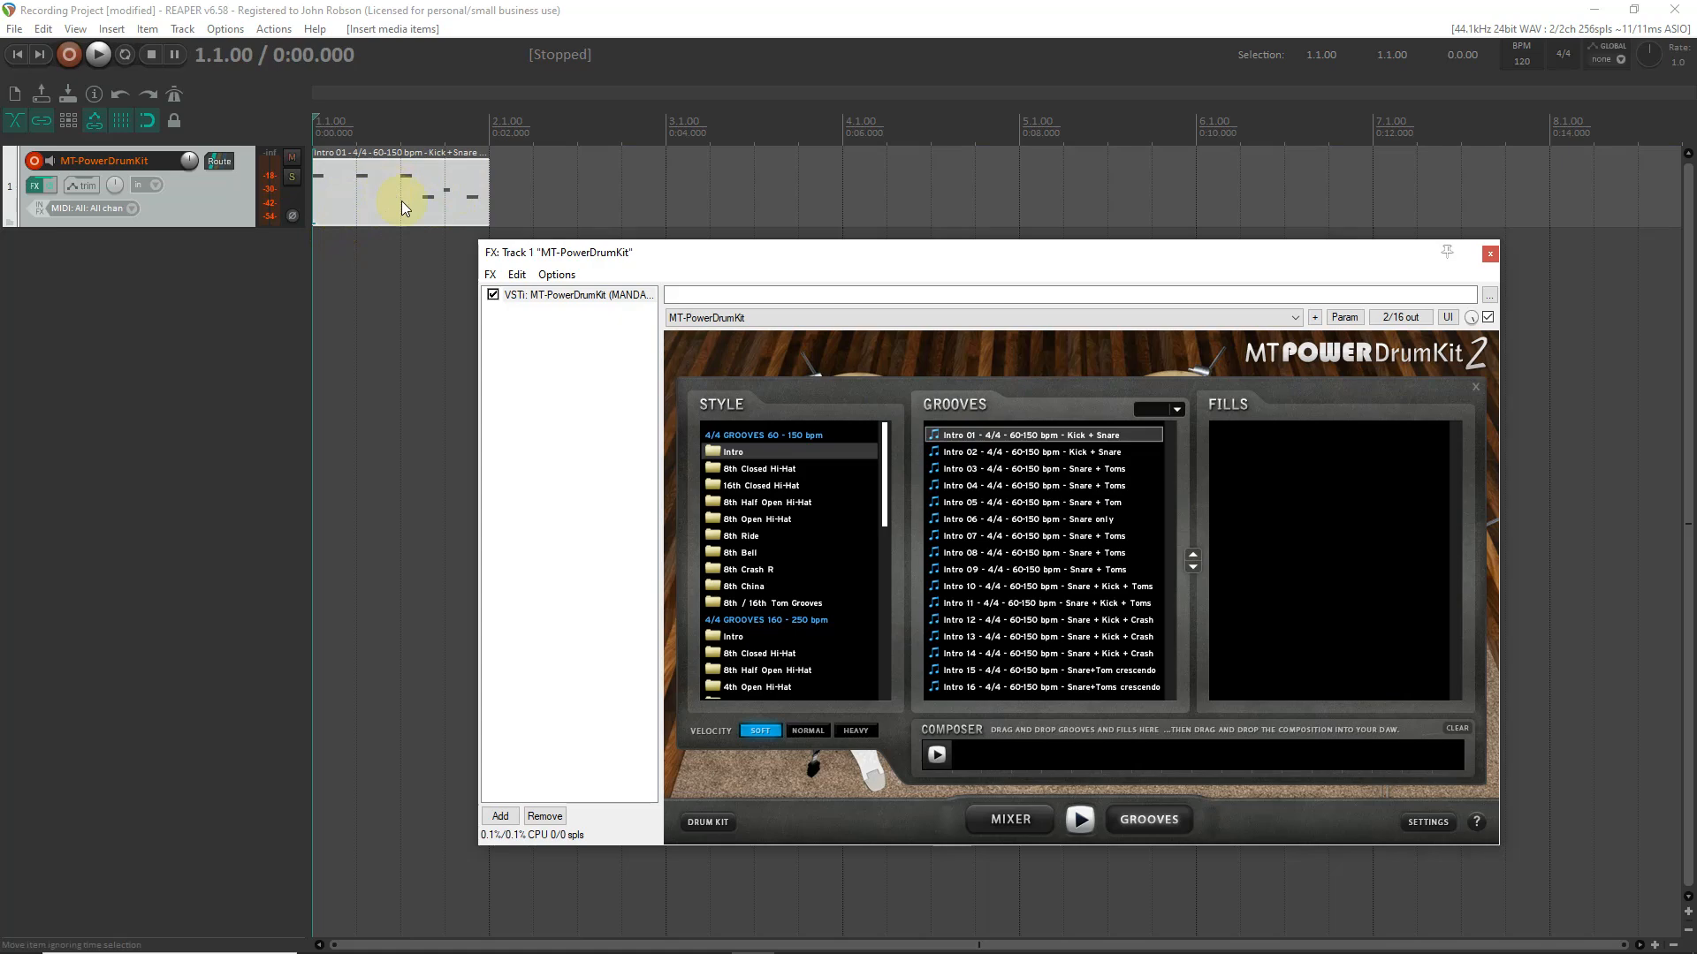
- In the Intro 01 item's MIDI notes, move the three F#2 notes down to C#2, return to the start and close the MIDI editor
double_click(366, 202)
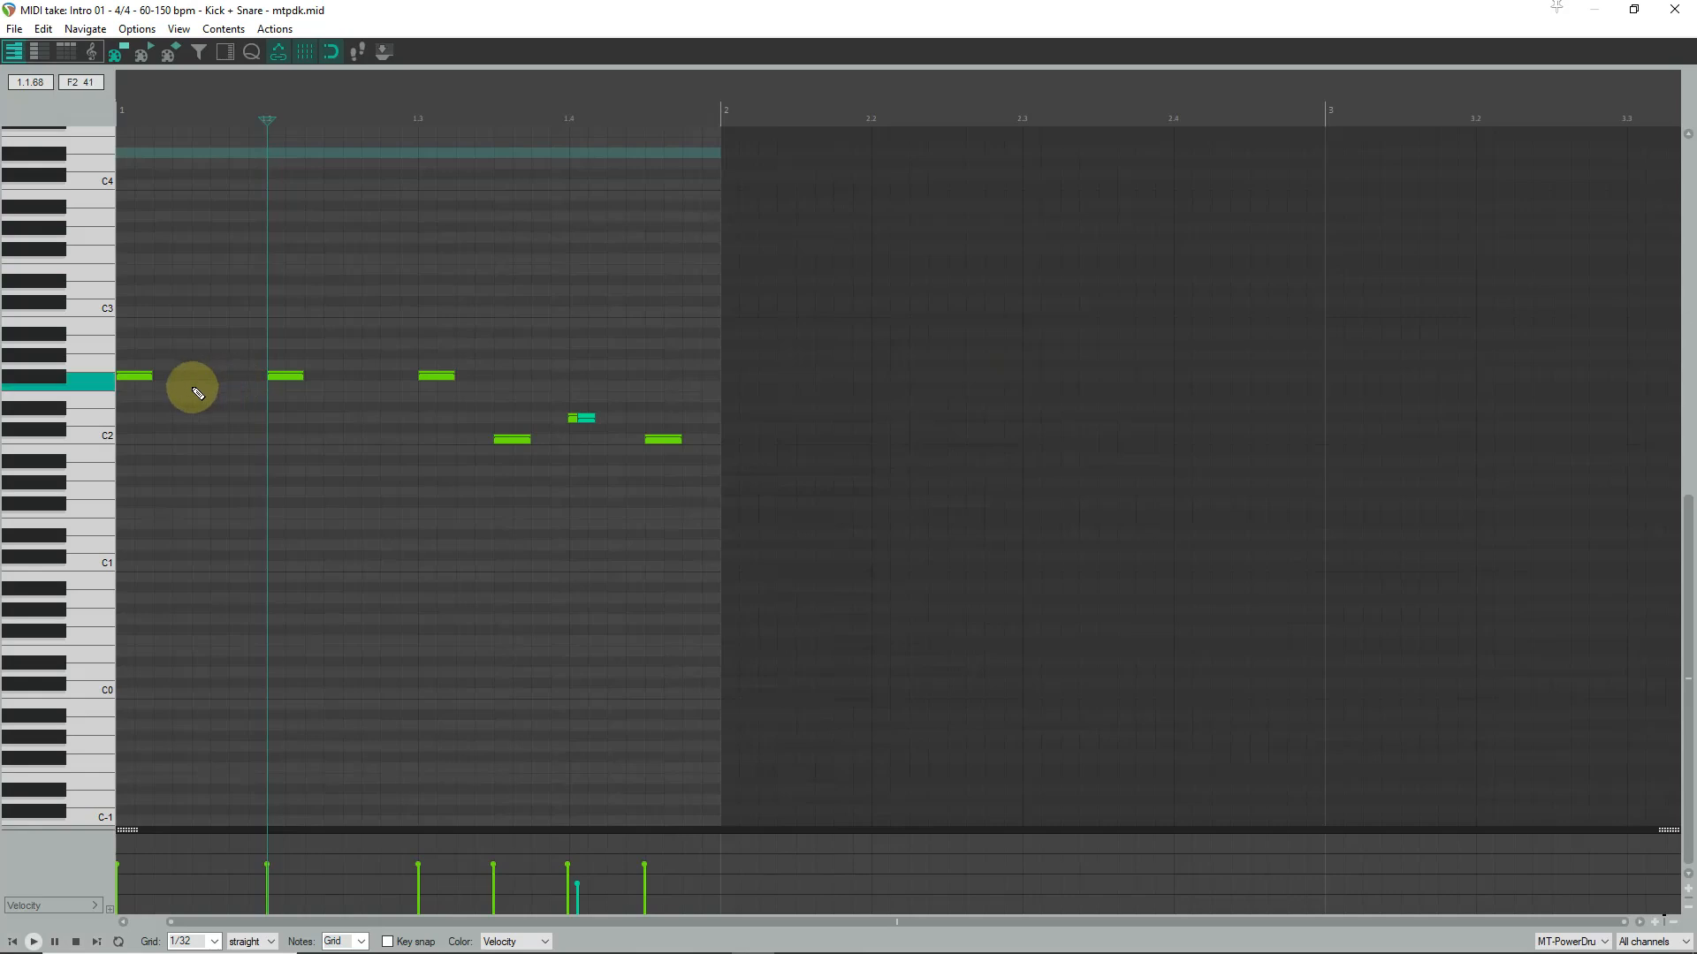
left_click(144, 378)
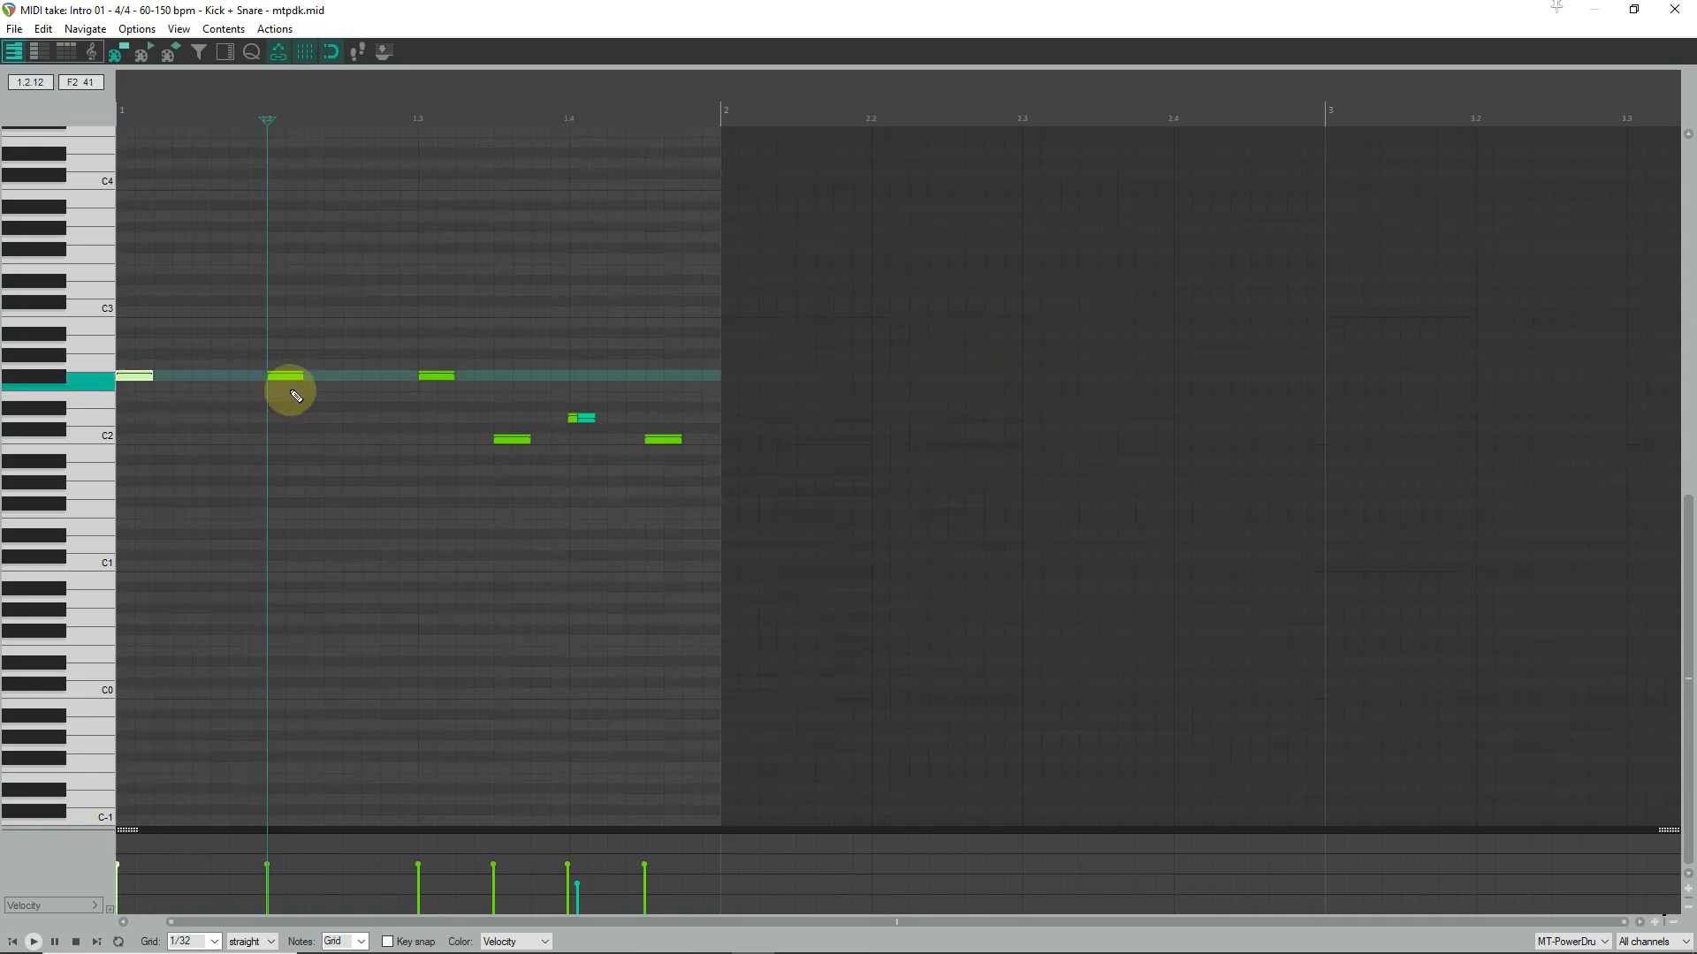
left_click(431, 376, "shift")
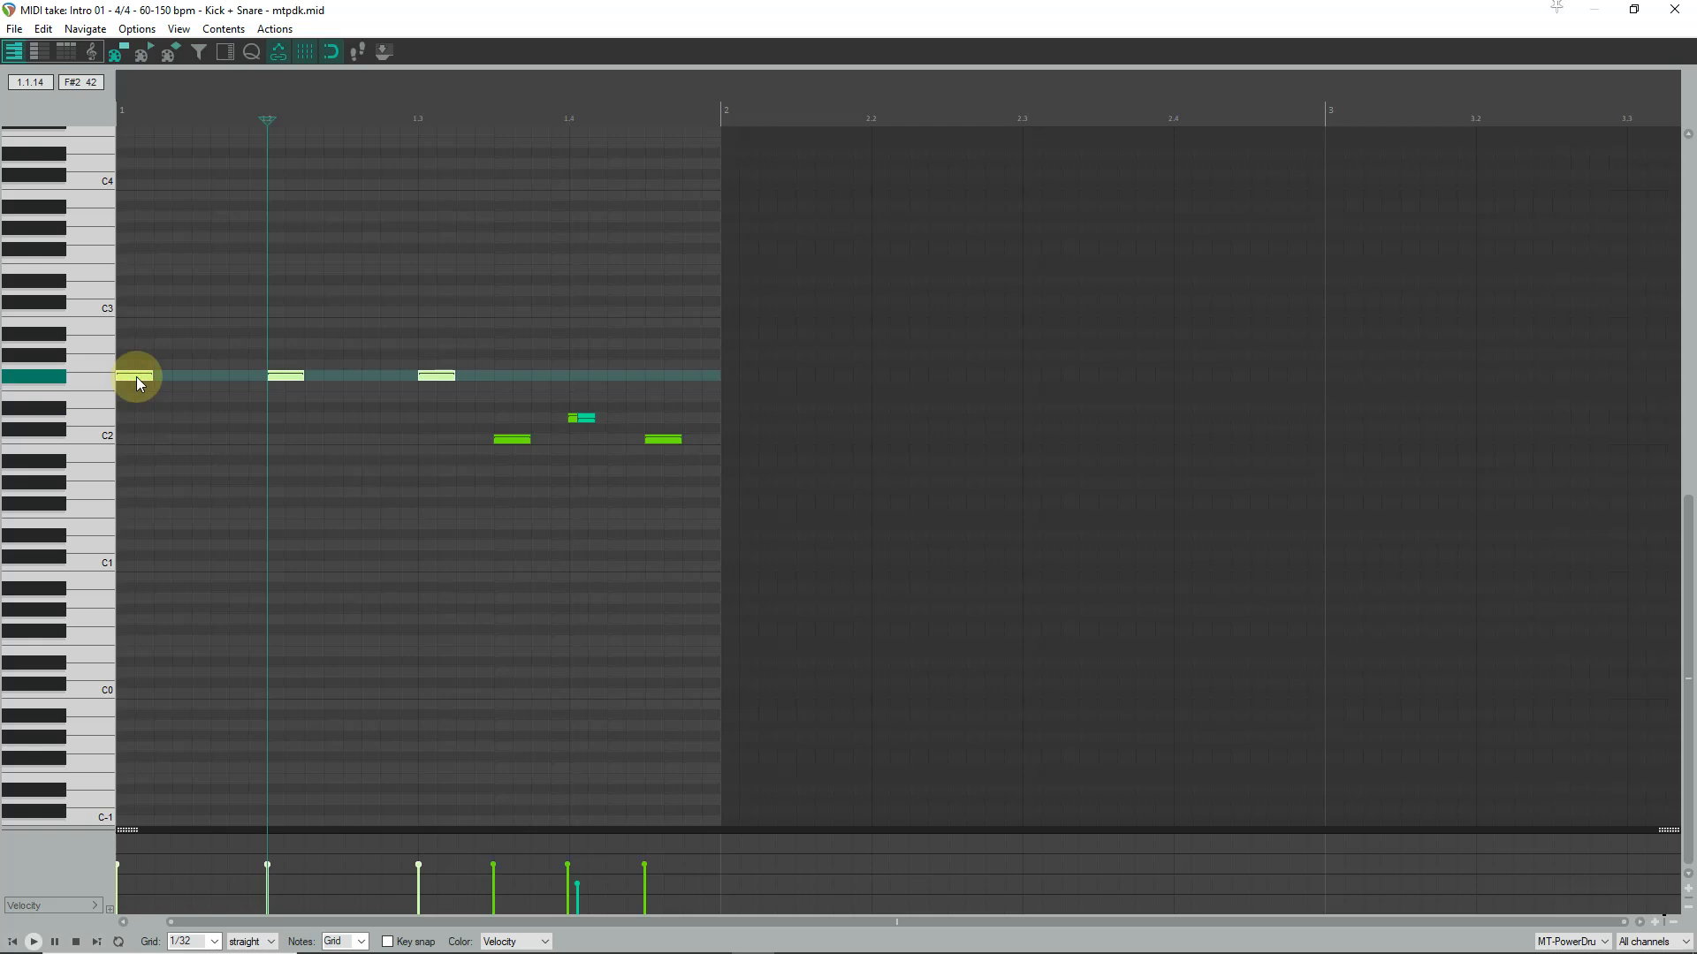
left_click_drag(139, 382, 130, 433)
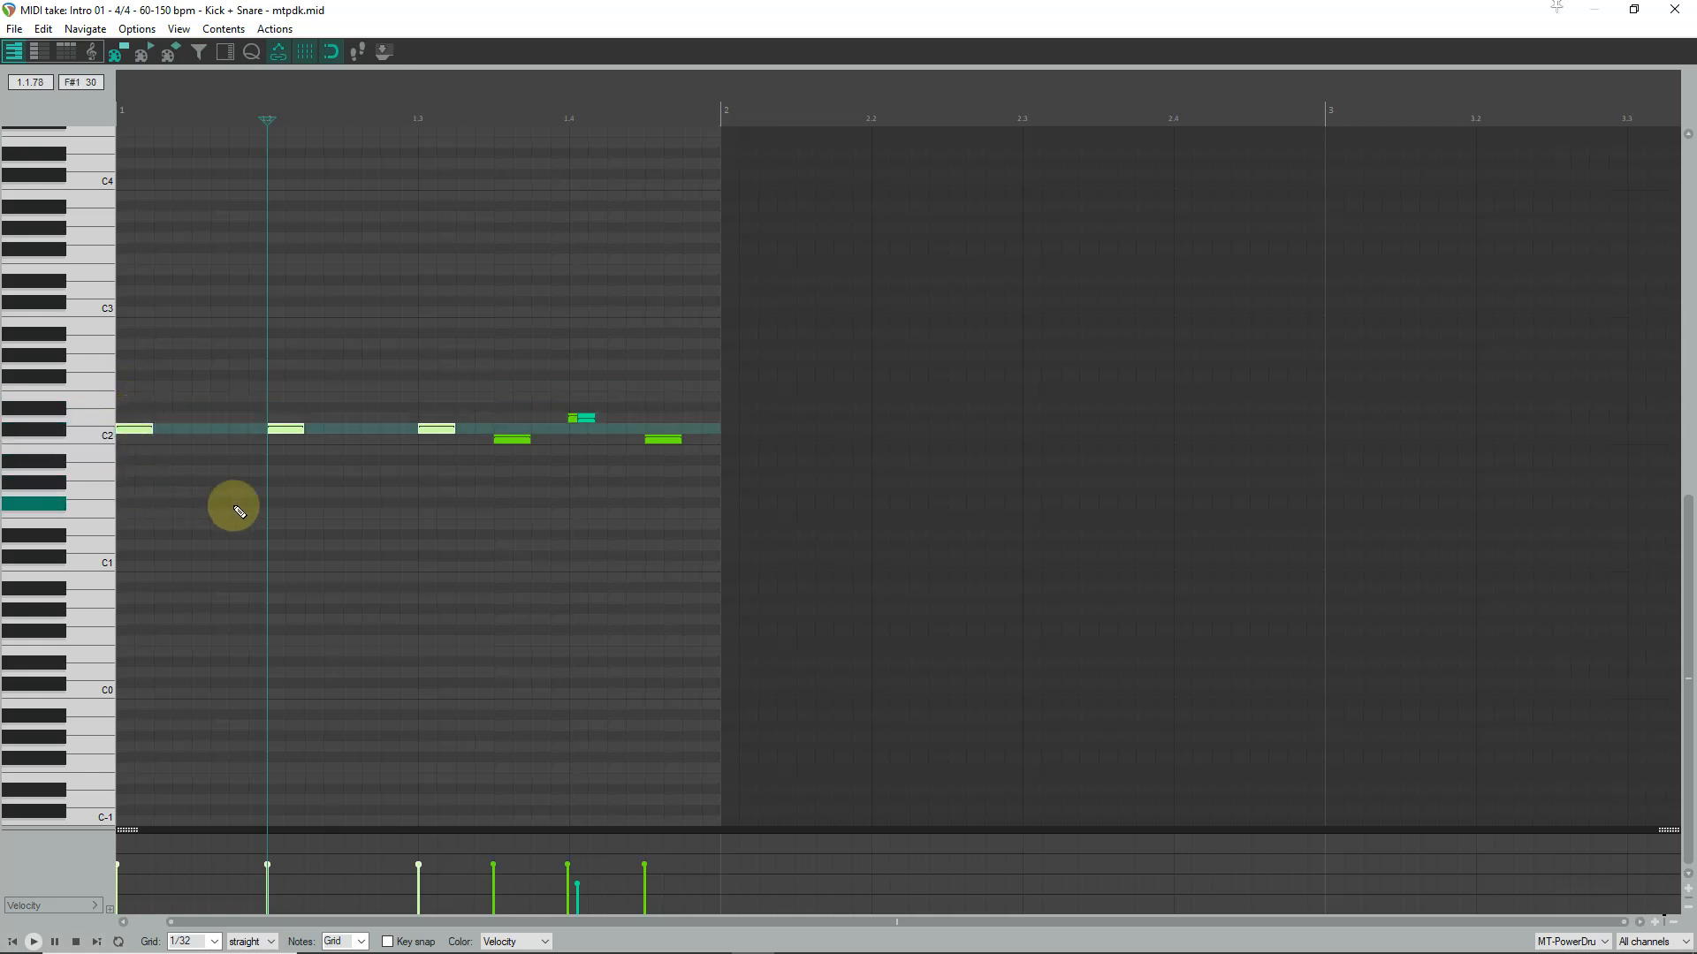
key("w")
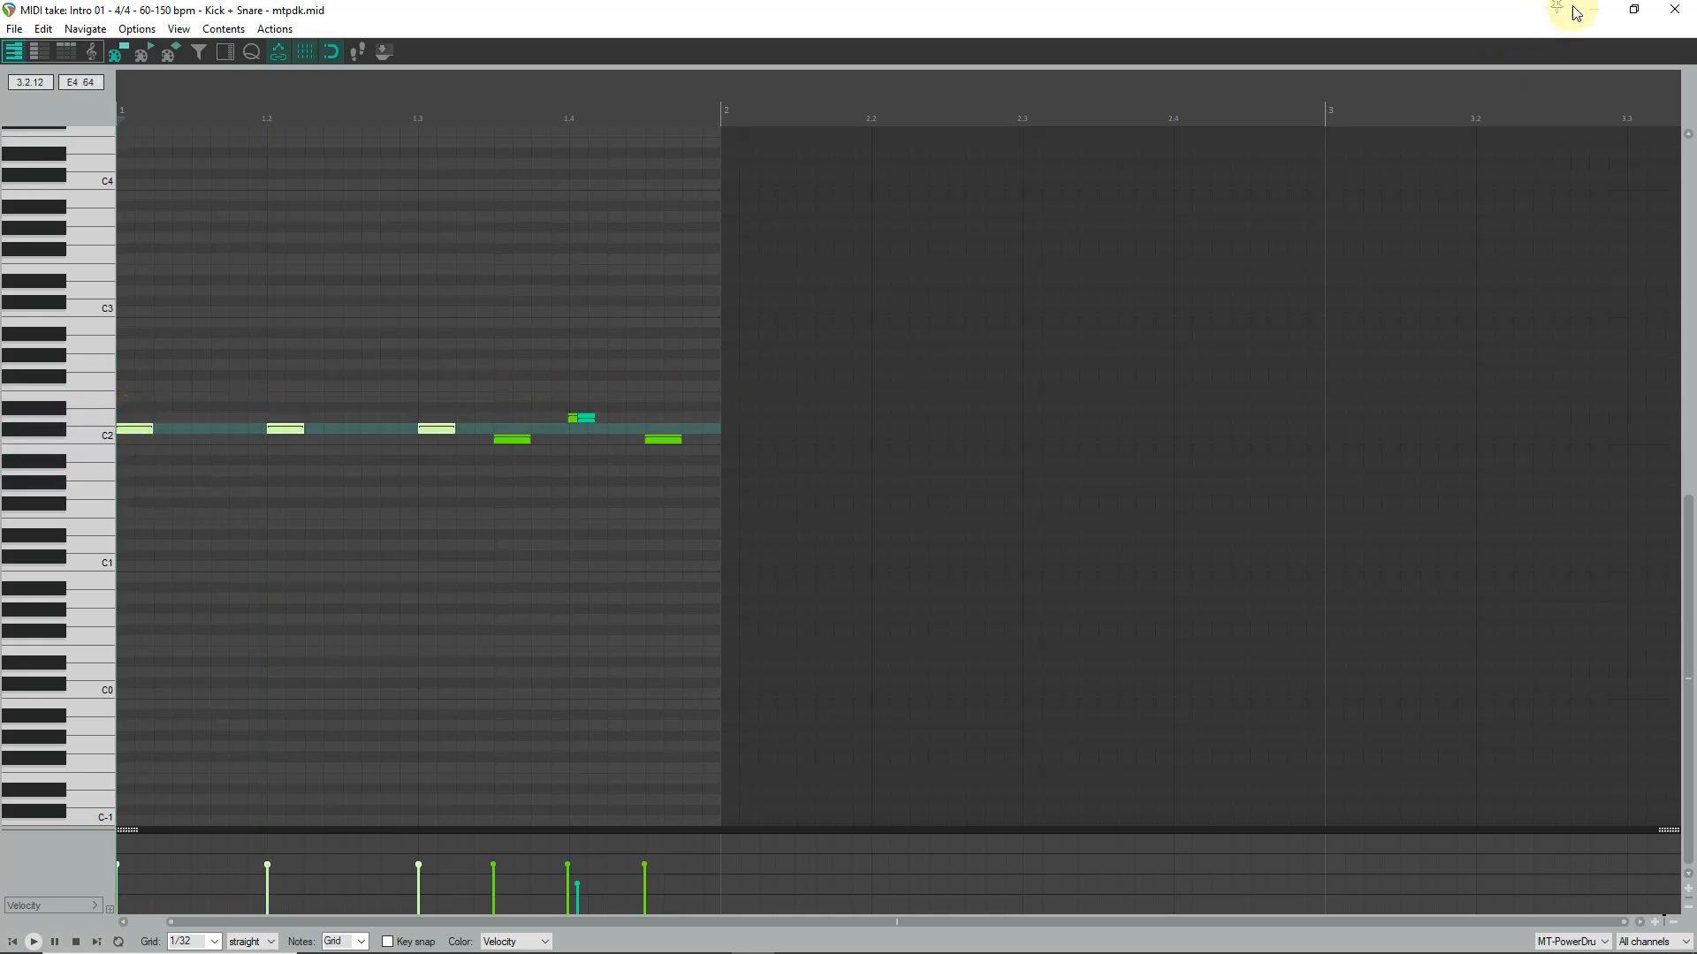
left_click(1669, 9)
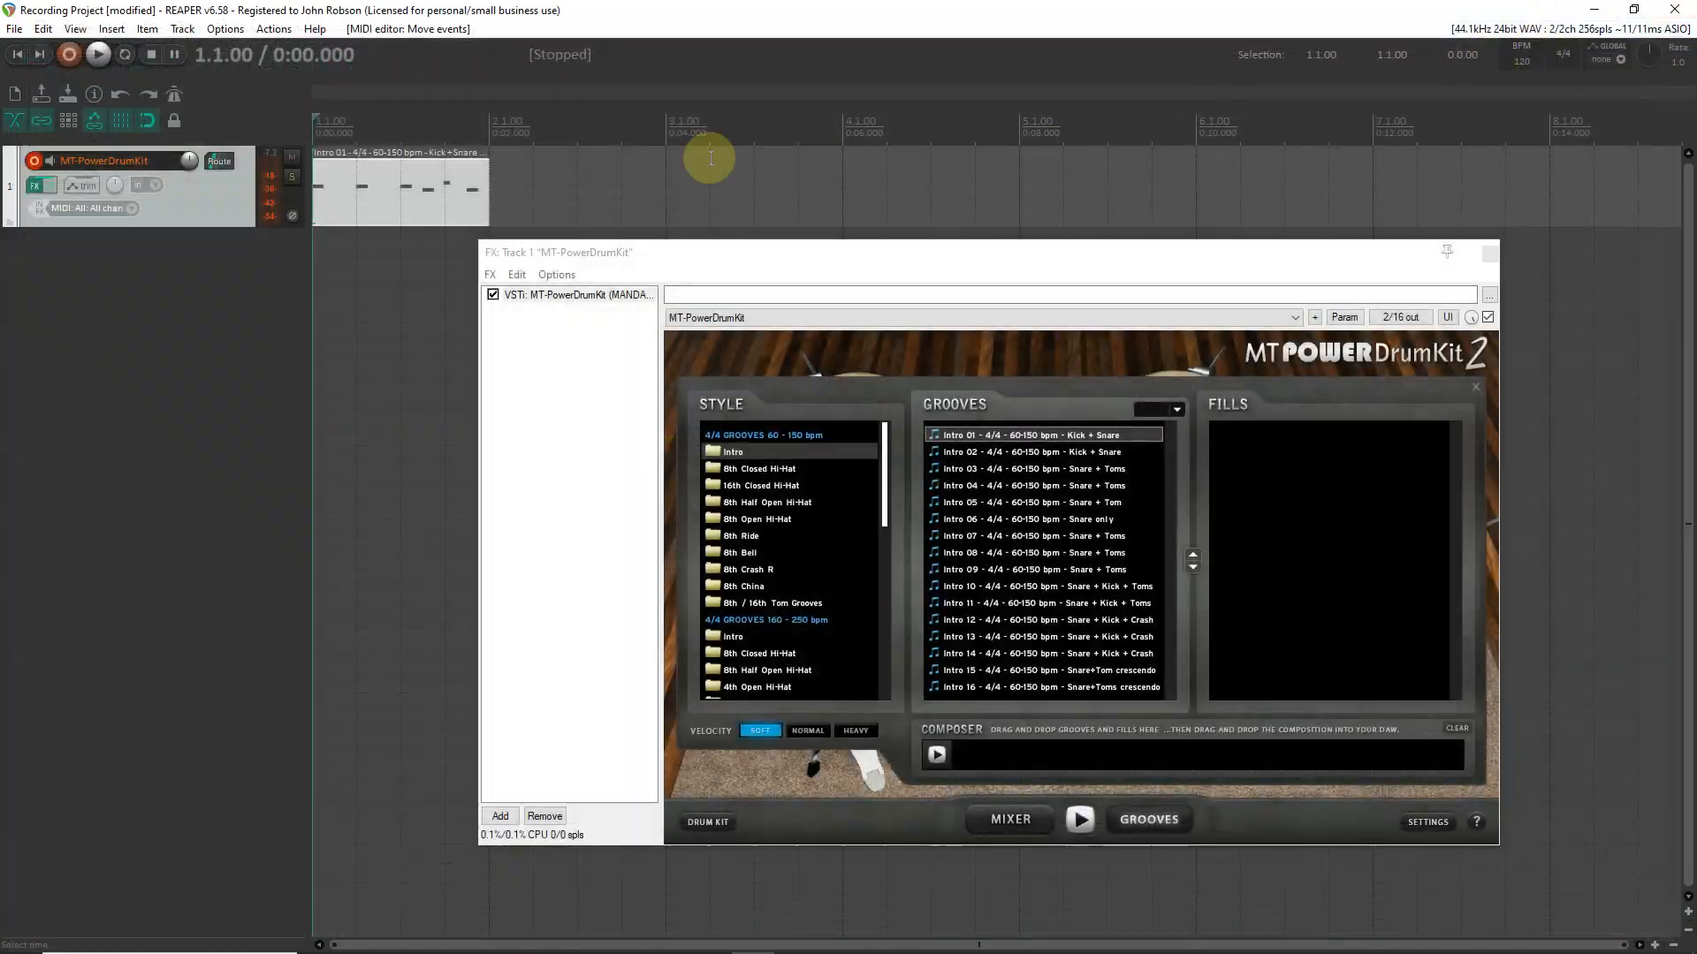
- Set the edit cursor to 2.1.00 and compose an 8th Closed Hi-Hat sequence of Groove 05, Fill 01, Groove 05 and Fill 02
left_click(493, 150)
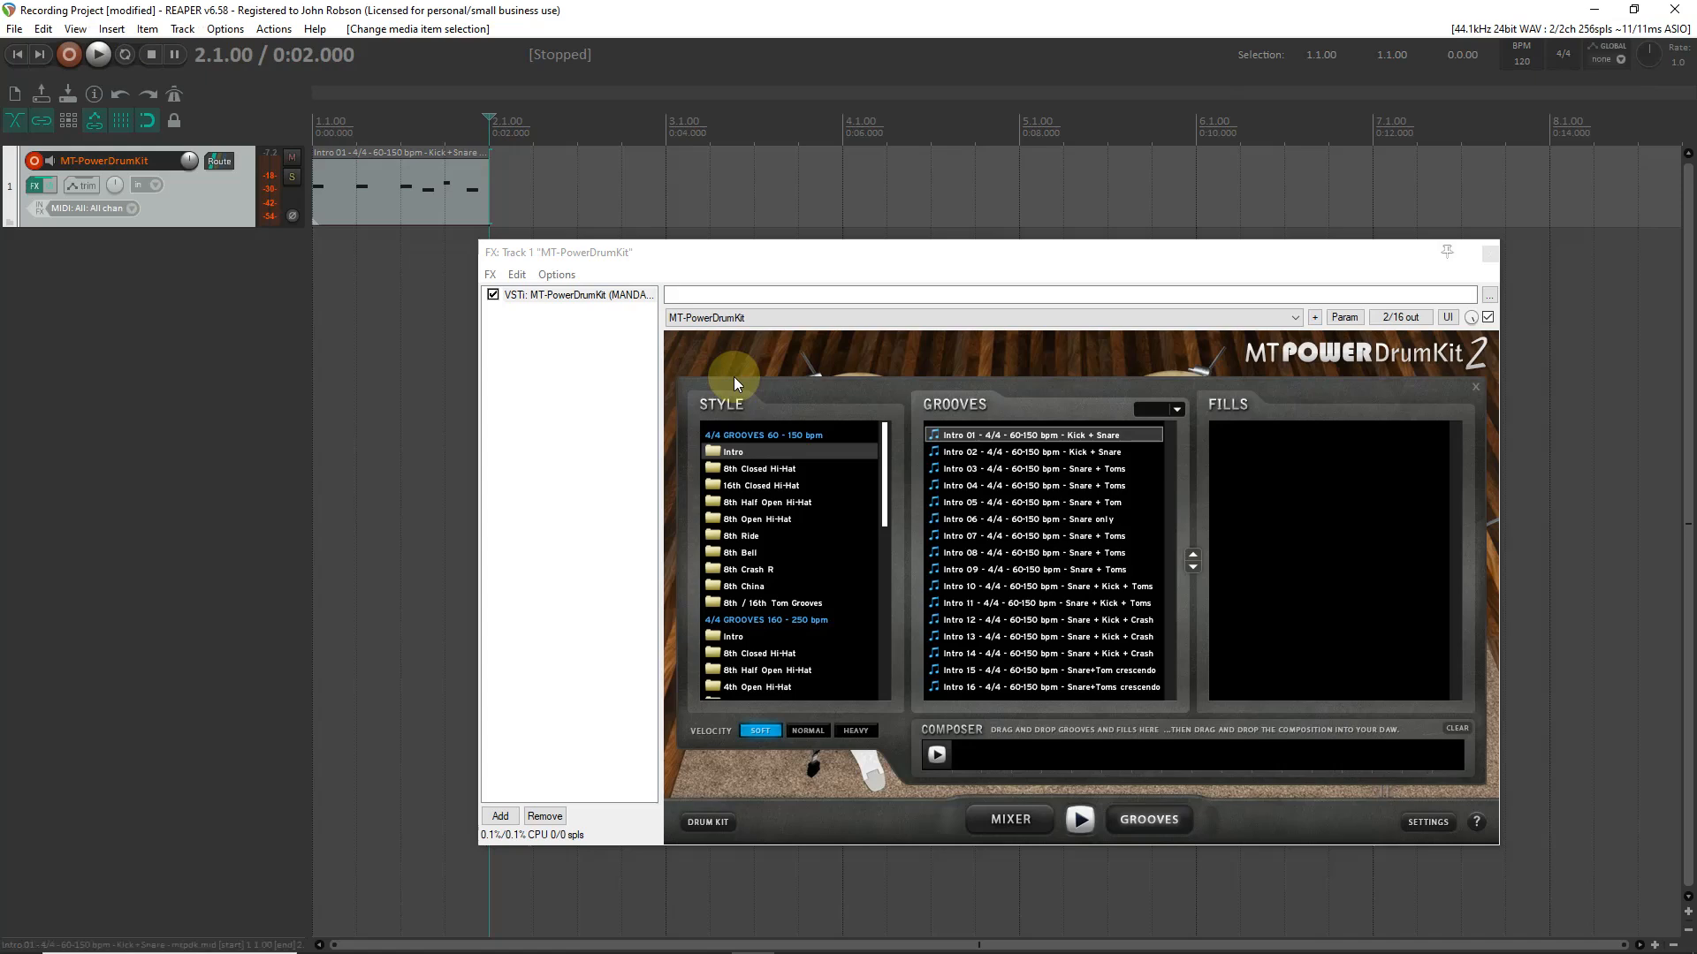
left_click(770, 470)
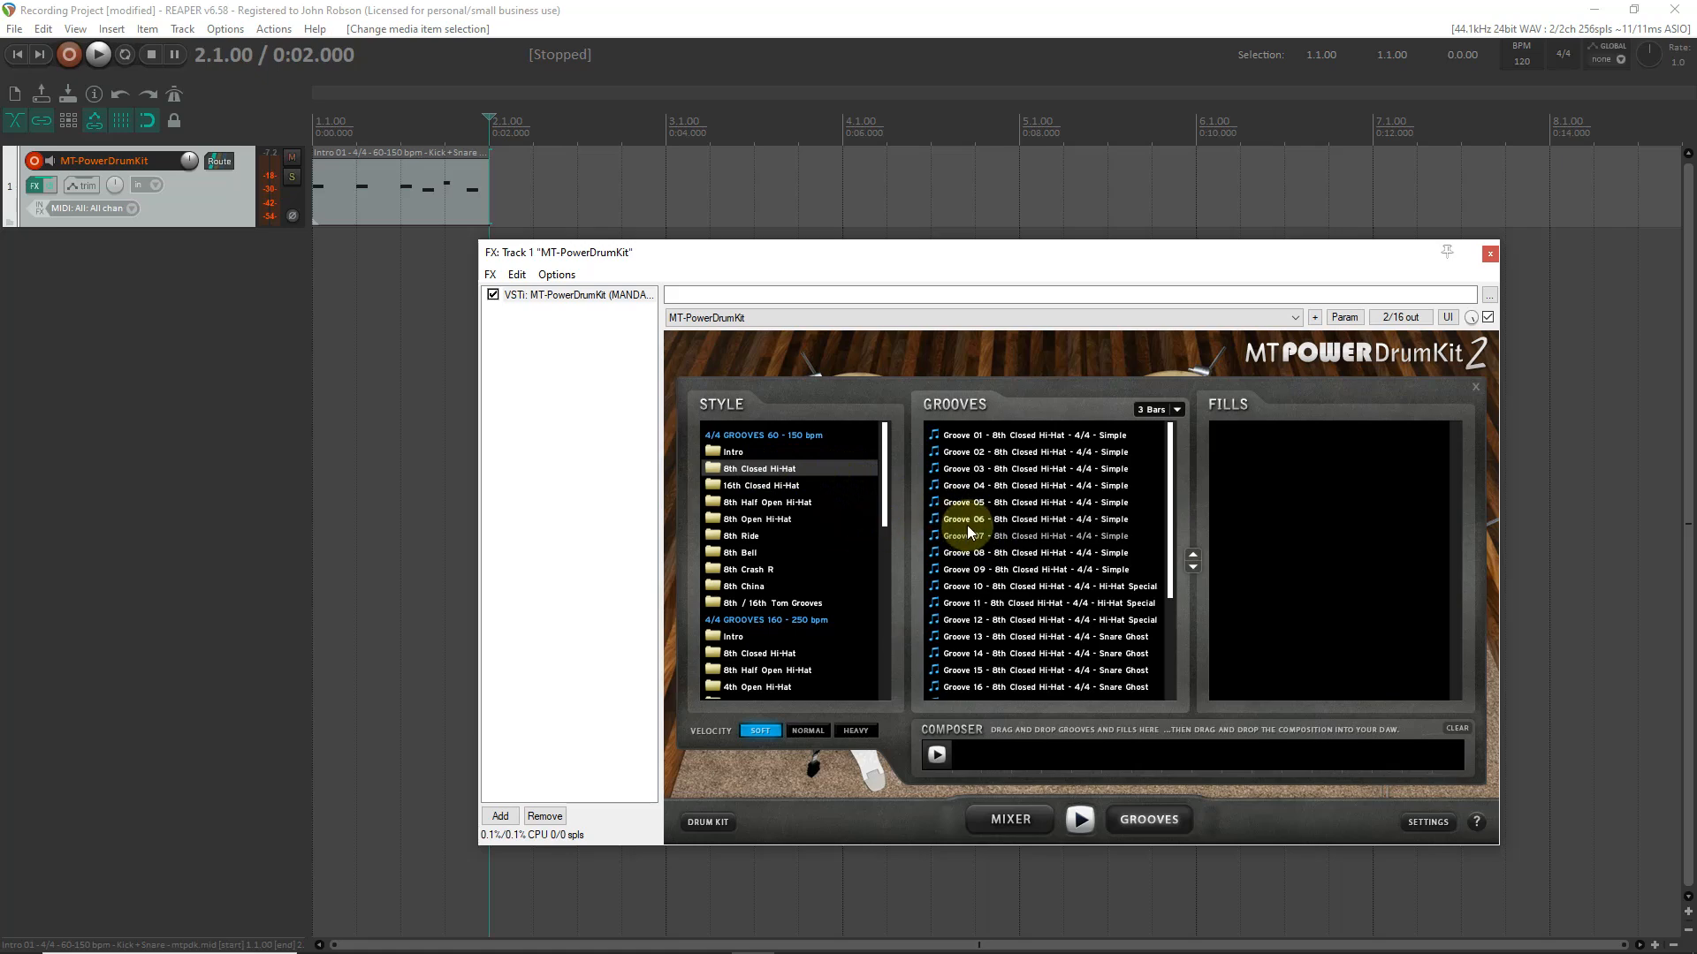
left_click(968, 502)
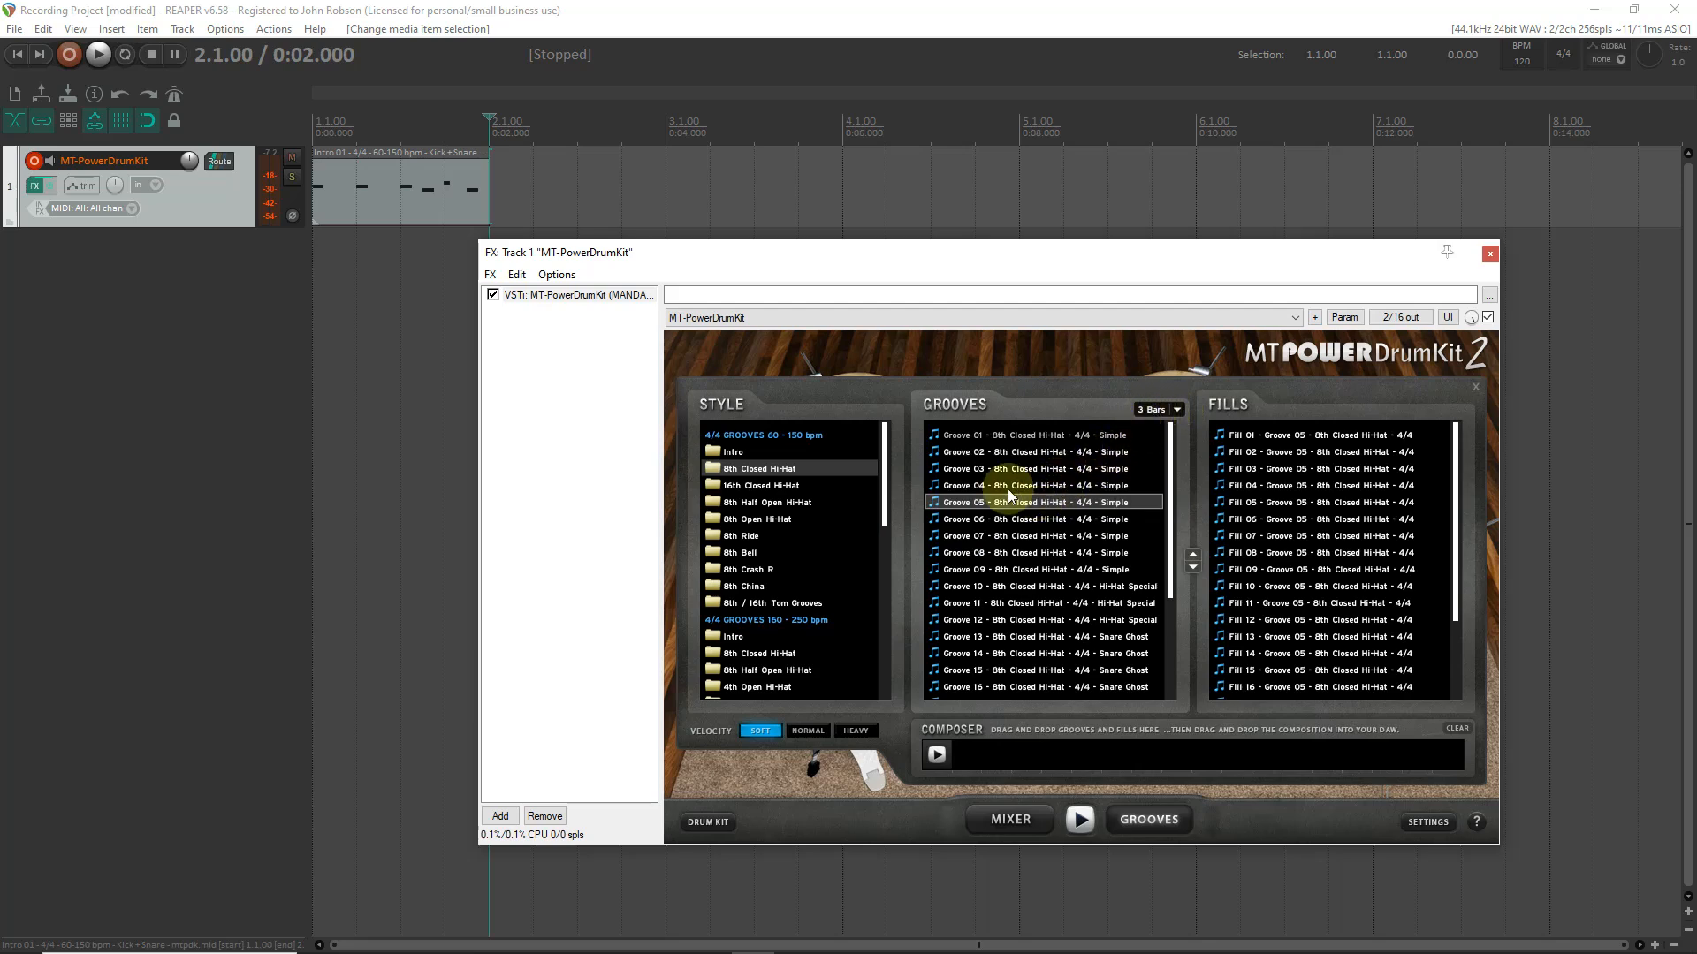
left_click_drag(996, 505, 989, 755)
left_click_drag(1241, 442, 1069, 754)
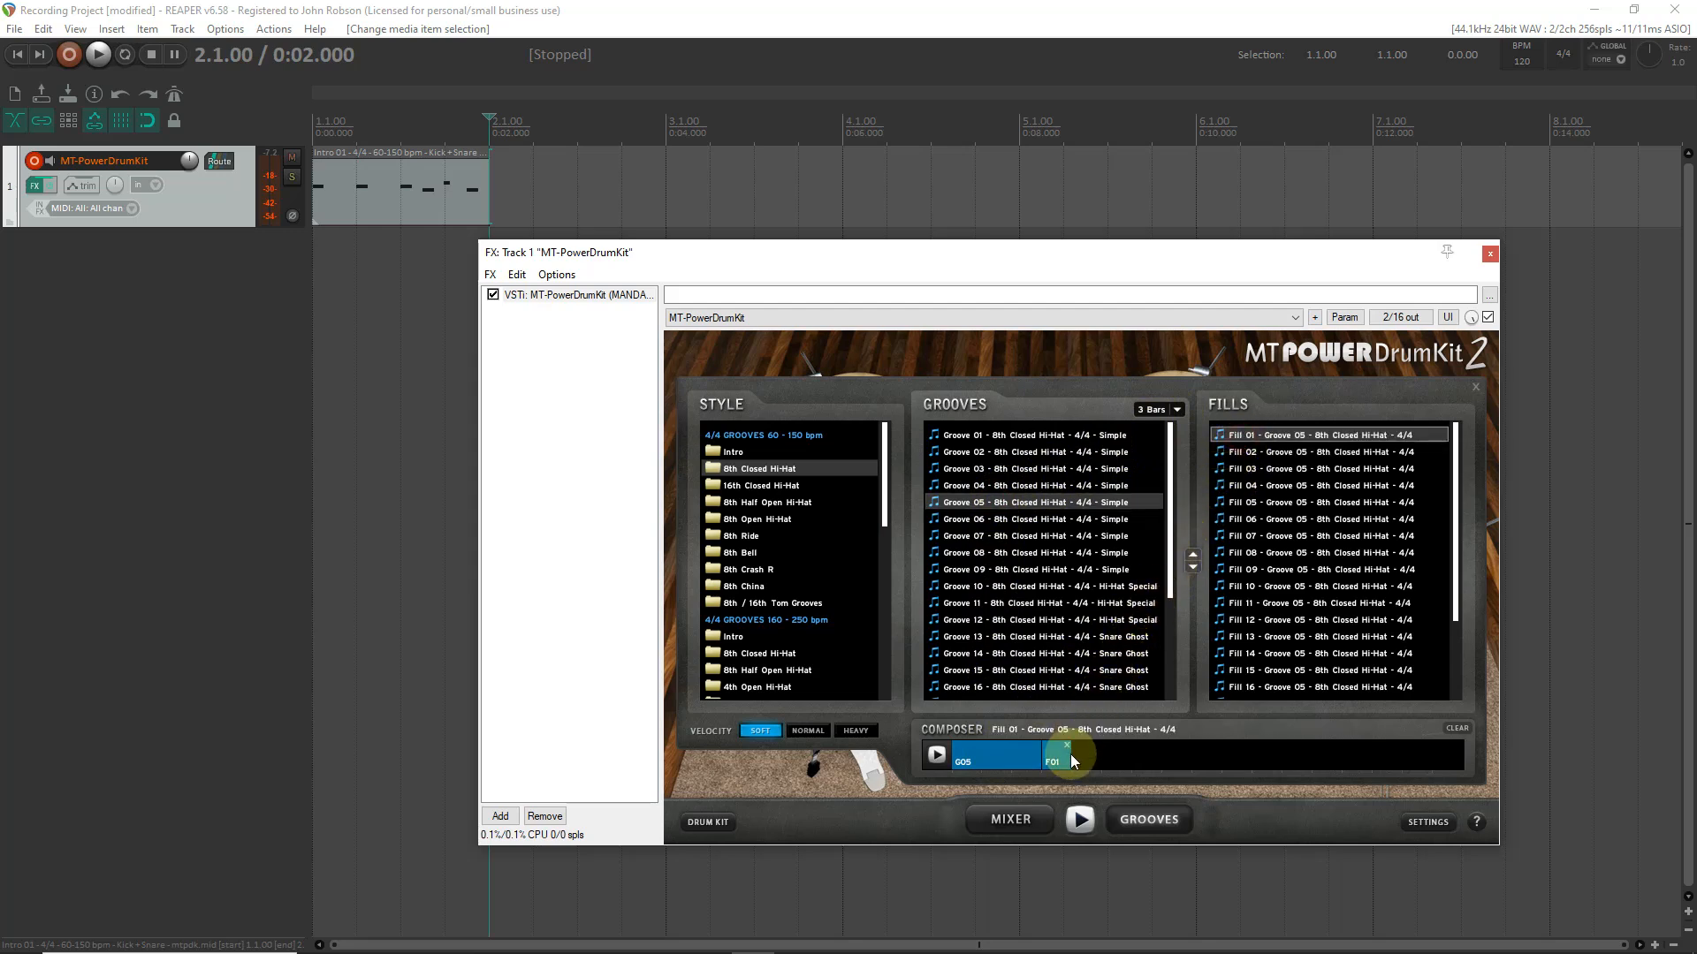
left_click_drag(973, 501, 1084, 758)
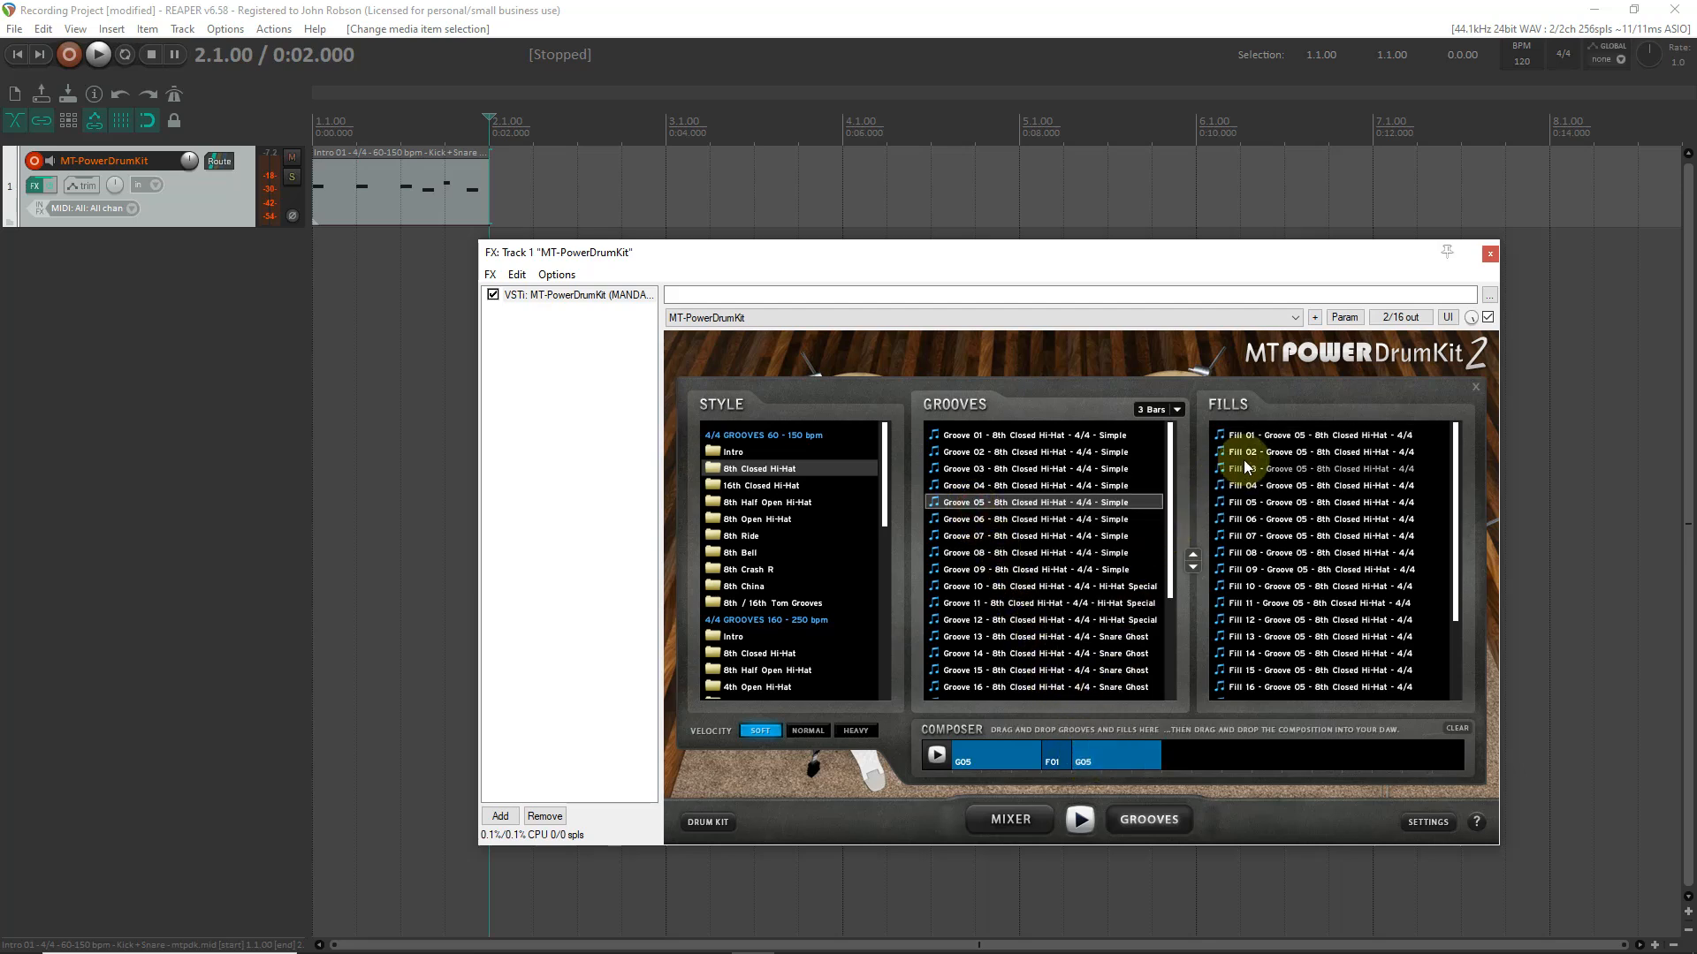
left_click_drag(1237, 452, 1199, 755)
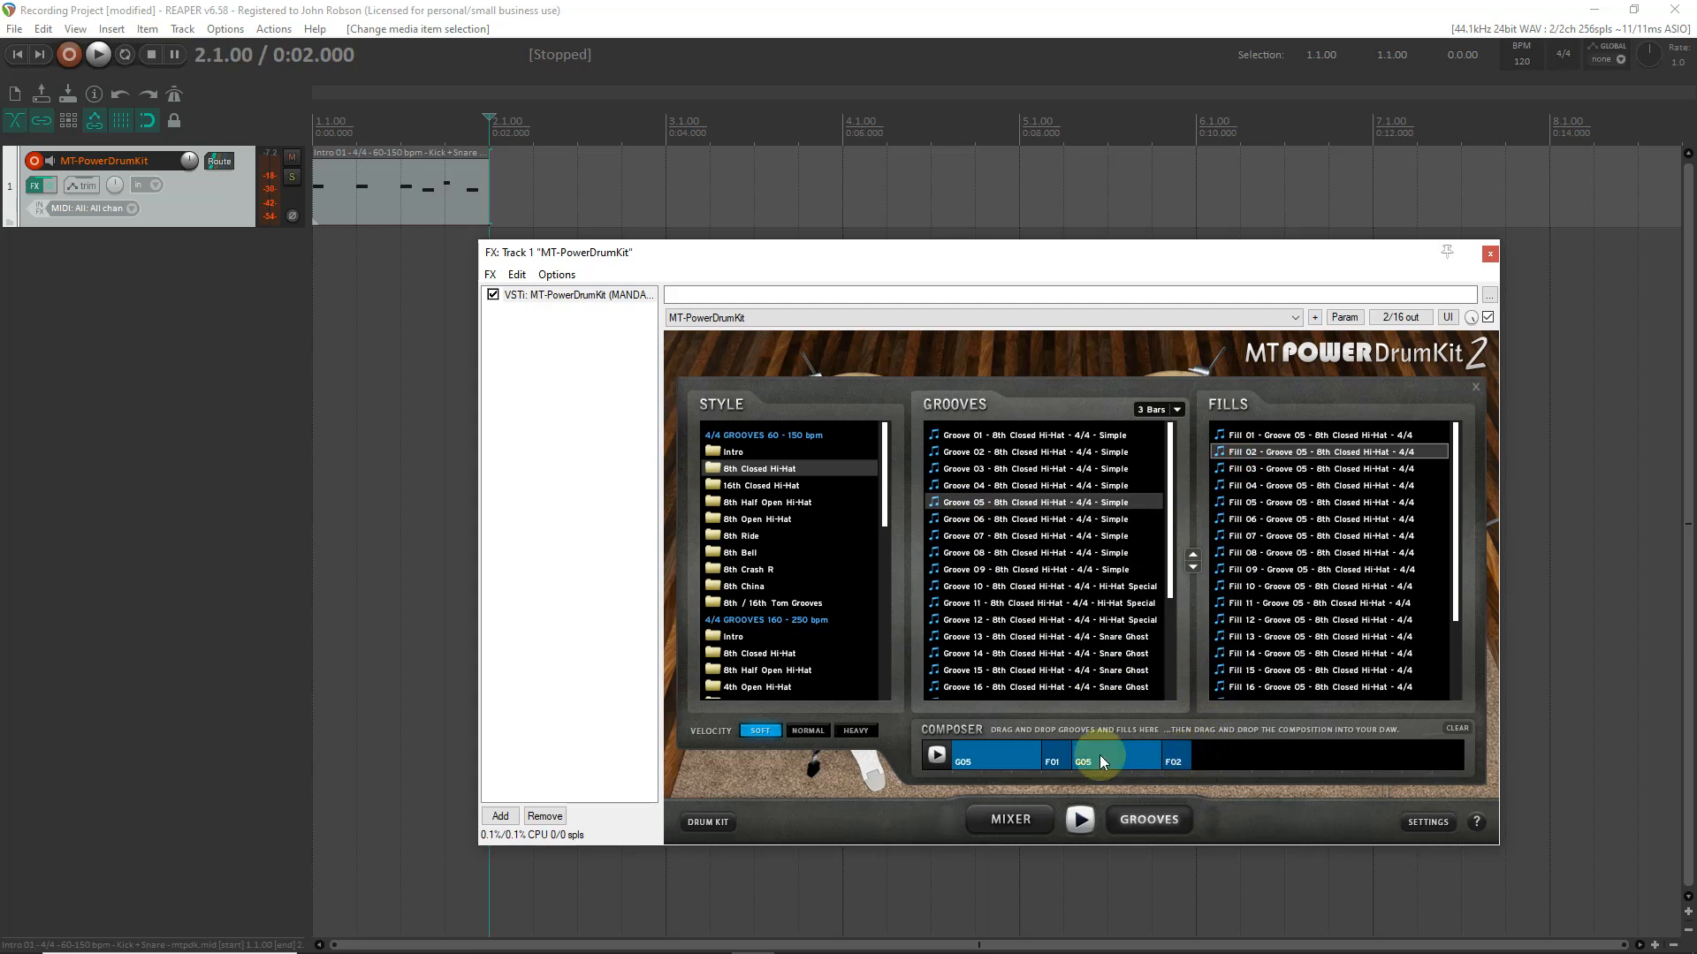
- Place the composition on the drum track at 2.1.00, set the edit cursor to its end at 10.1.00 and lower the plug-in window
left_click_drag(968, 750, 504, 166)
scroll(1131, 188, "down", 4)
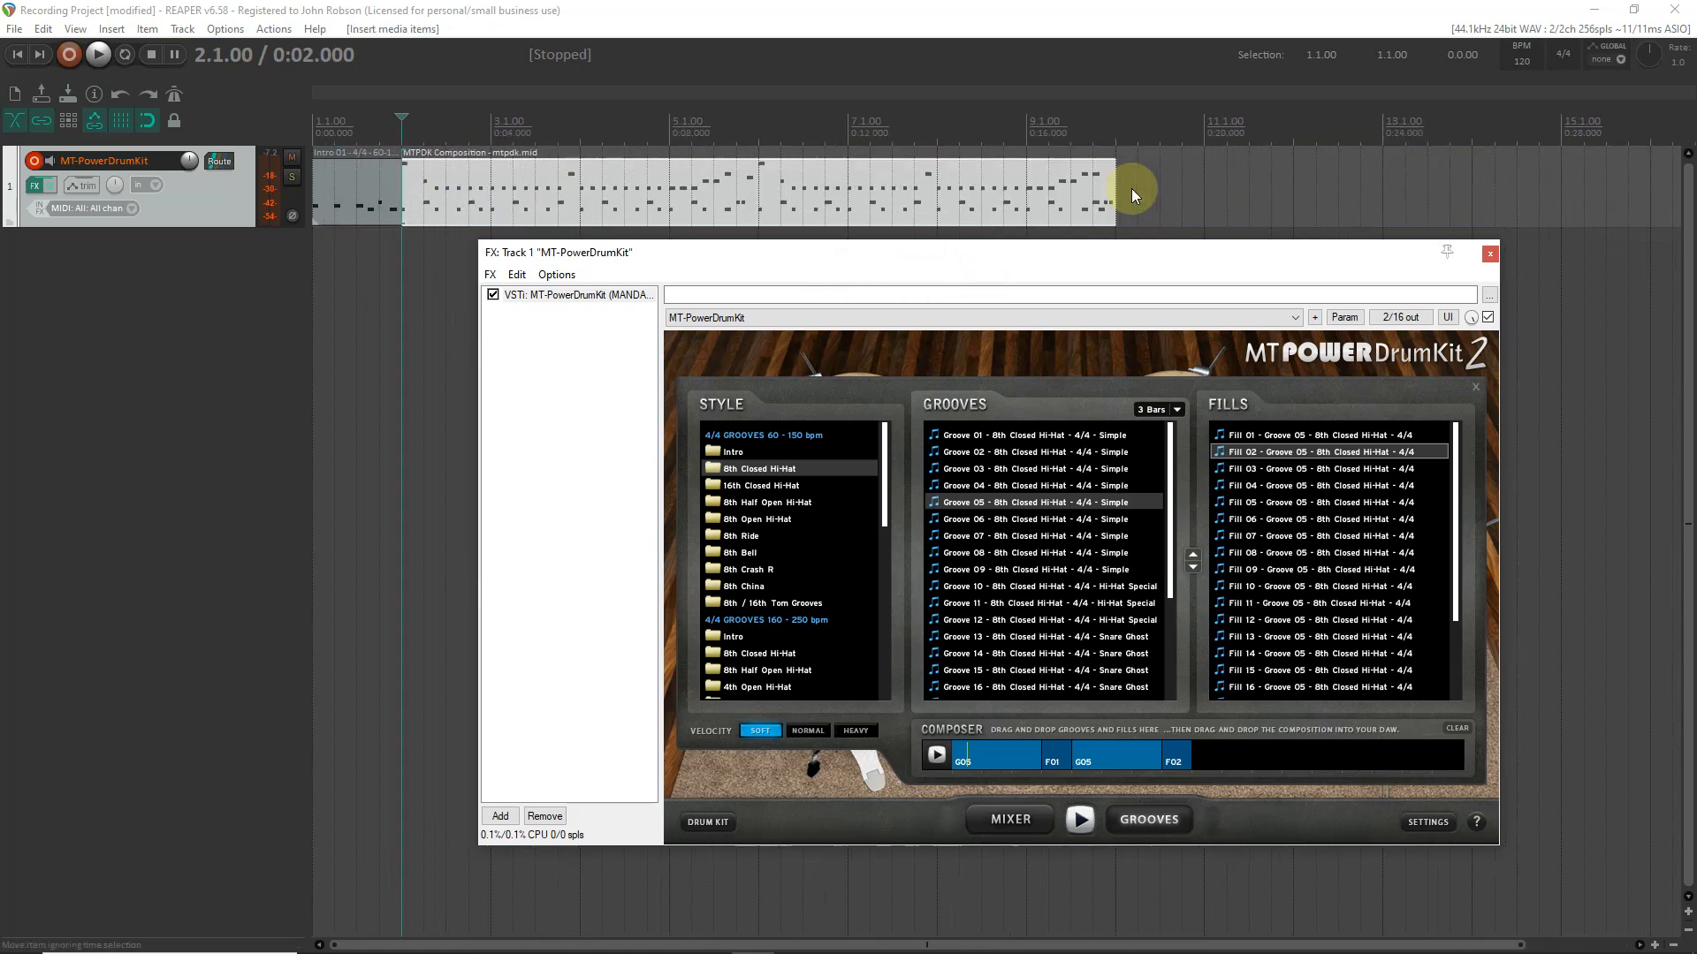
left_click(1117, 141)
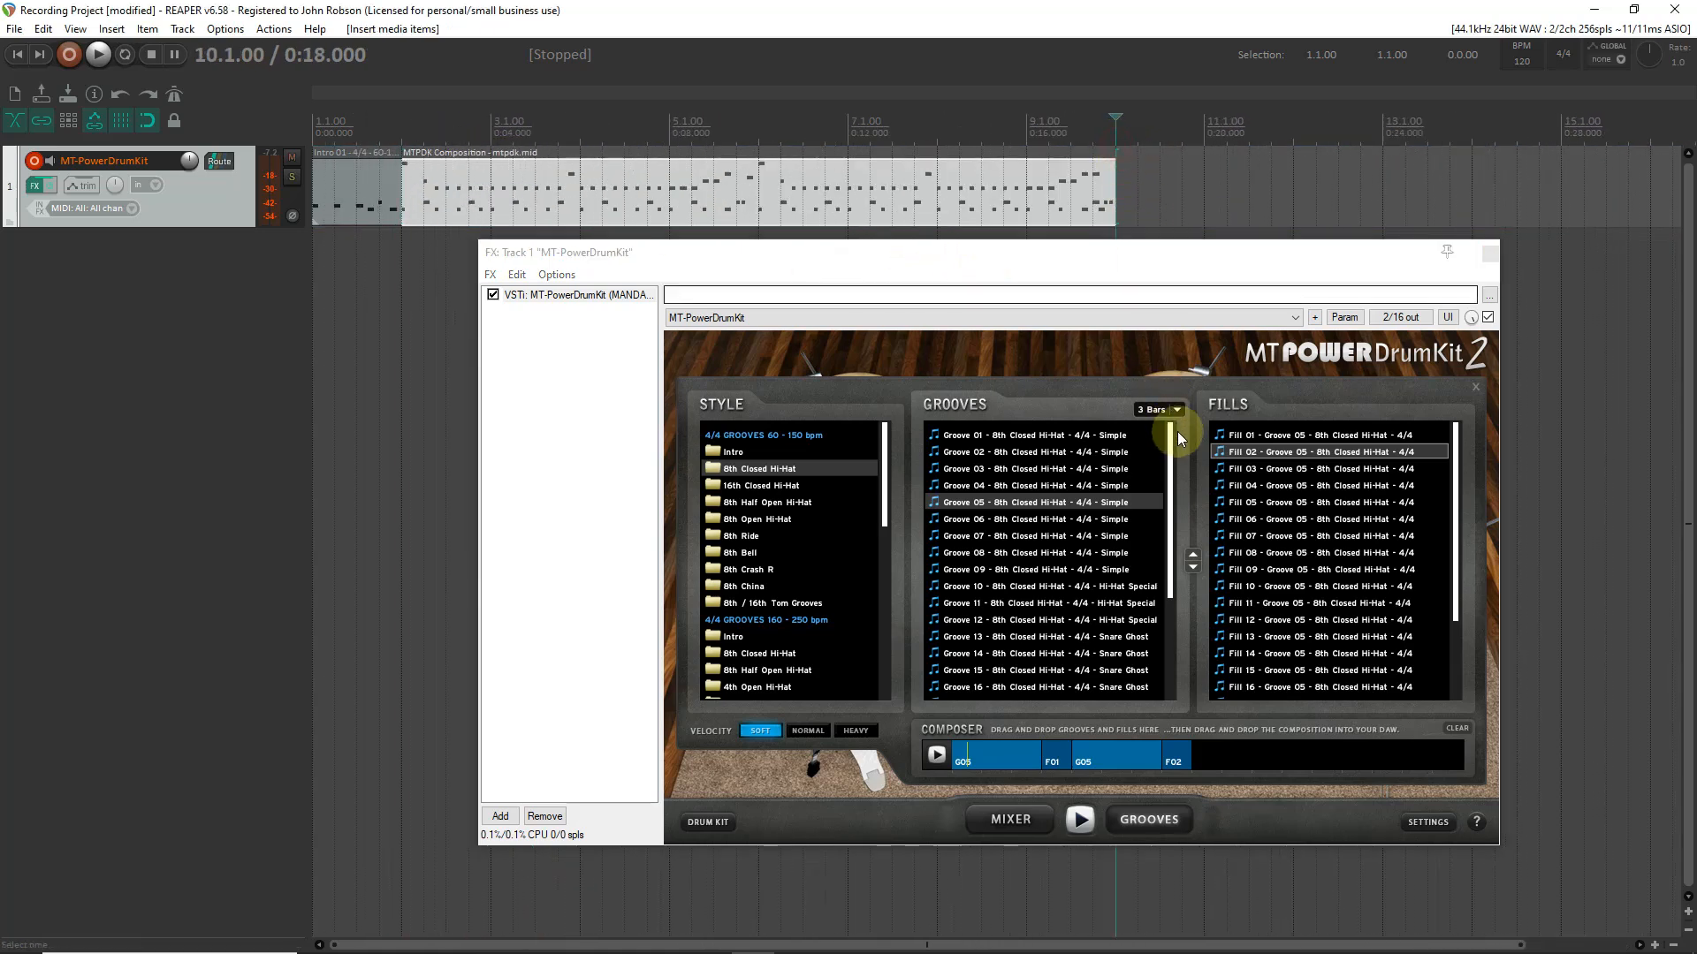
left_click_drag(1118, 262, 1115, 362)
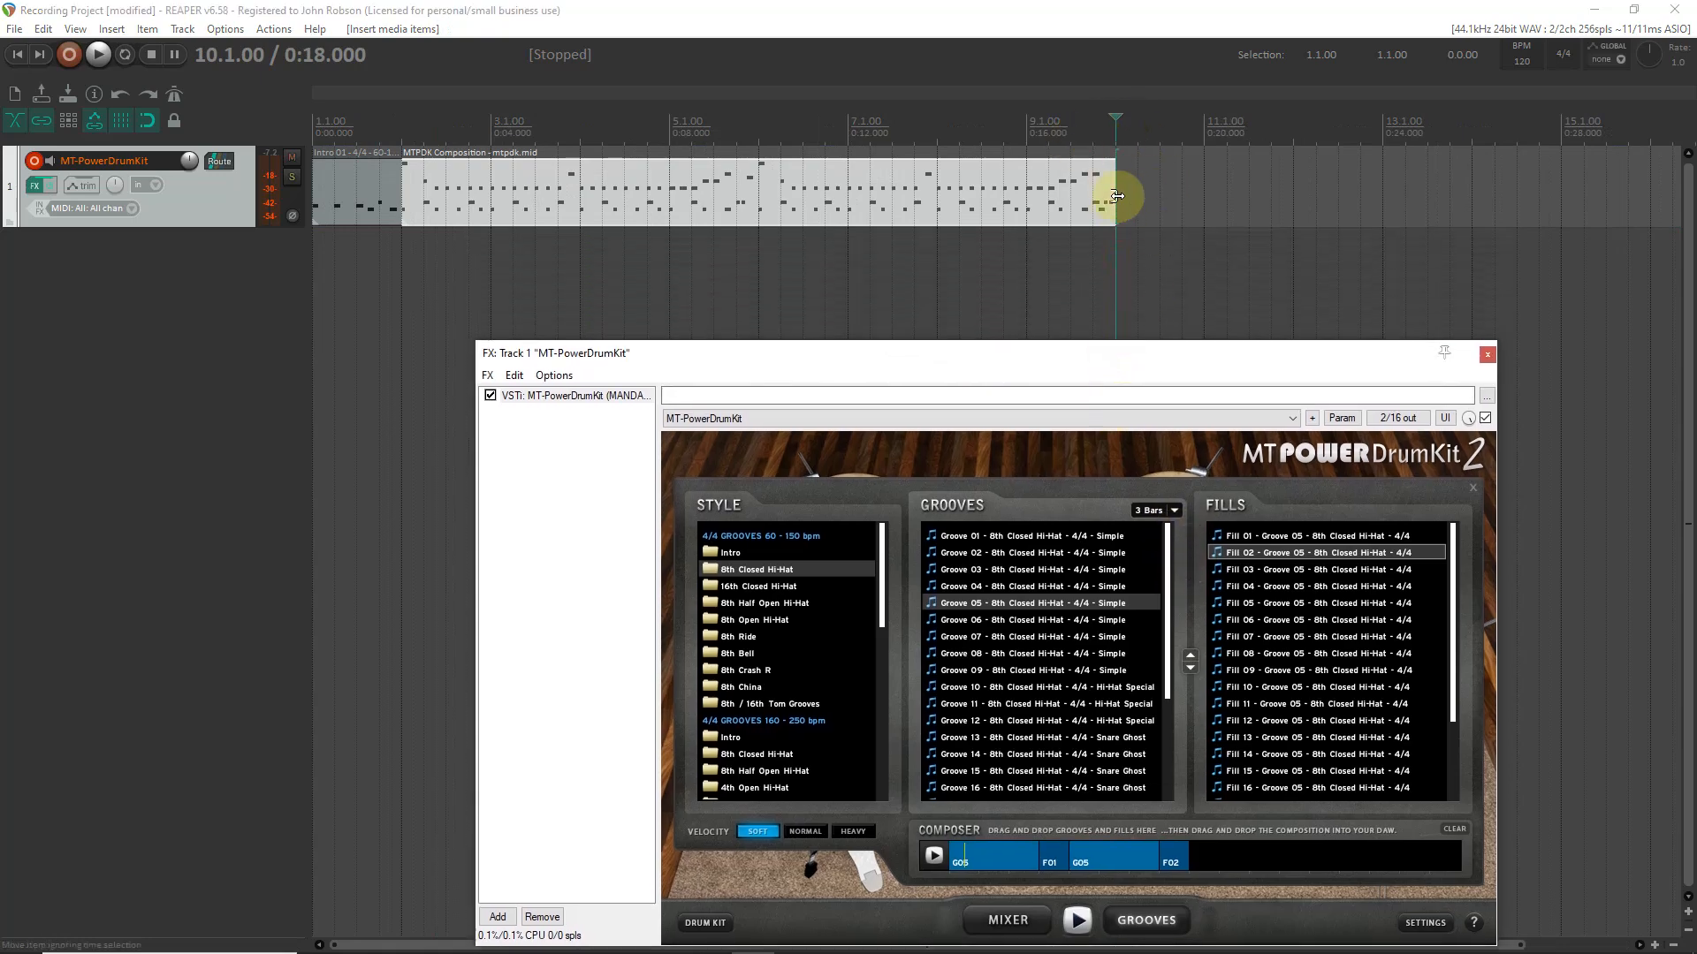
- Clear the composer and build an 8th Closed Hi-Hat sequence of Groove 05, Fill 03, Groove 05 and Fill 04
left_click(1450, 829)
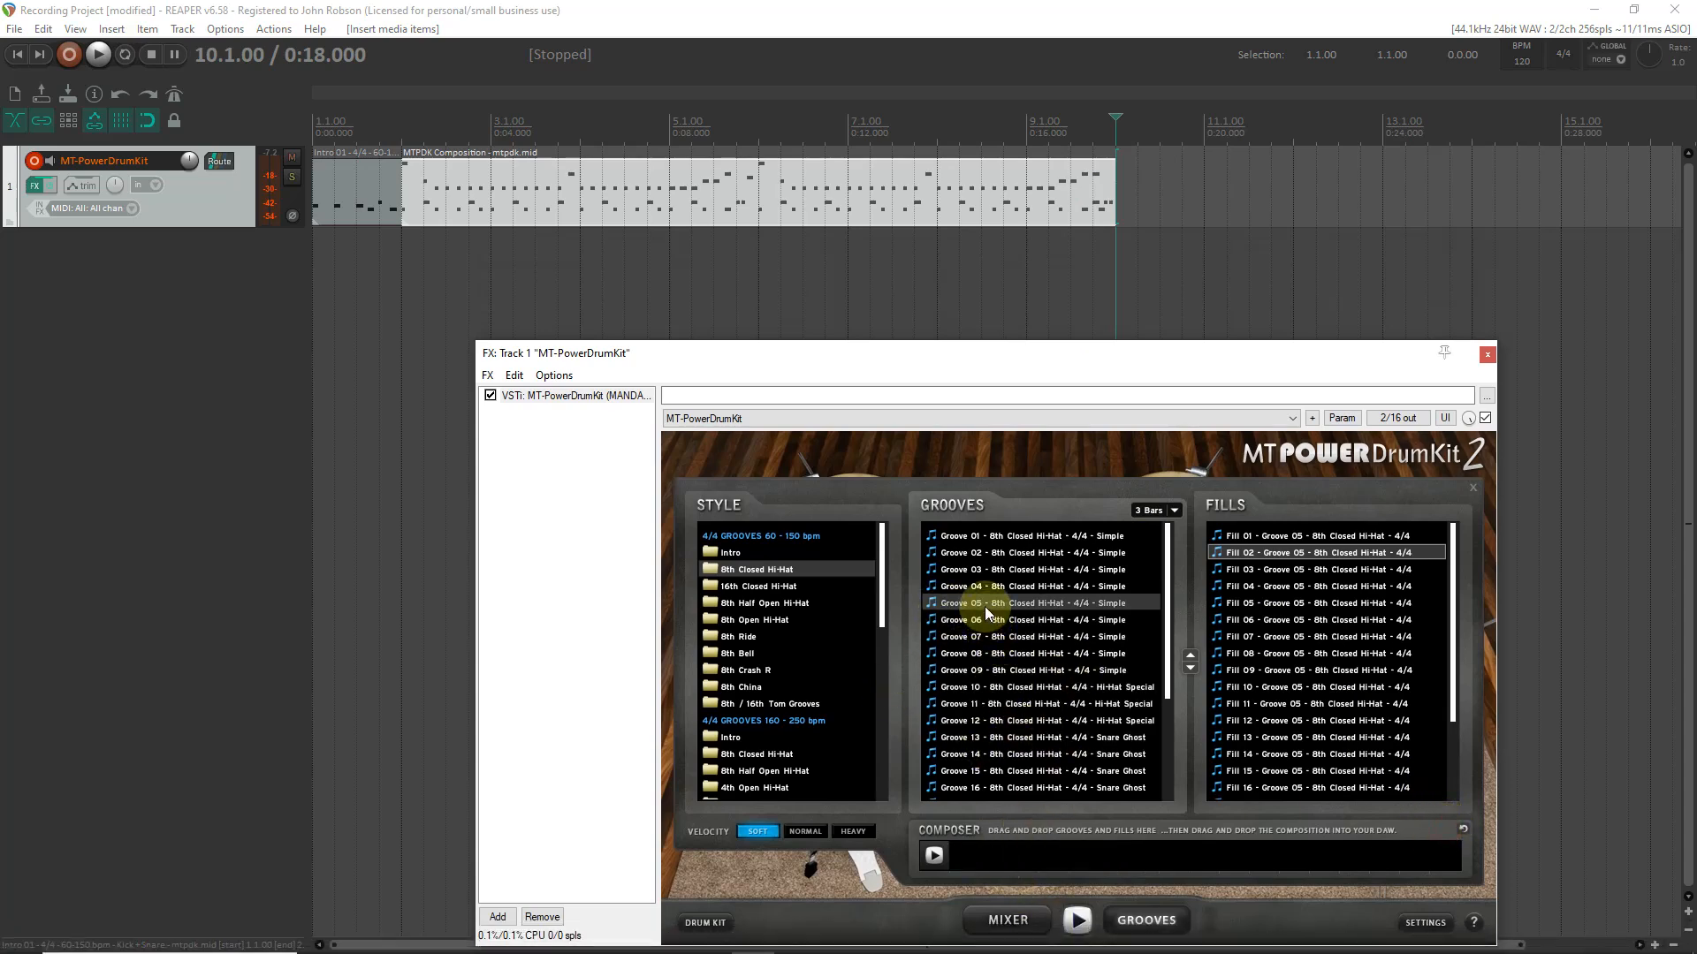
left_click_drag(985, 606, 995, 854)
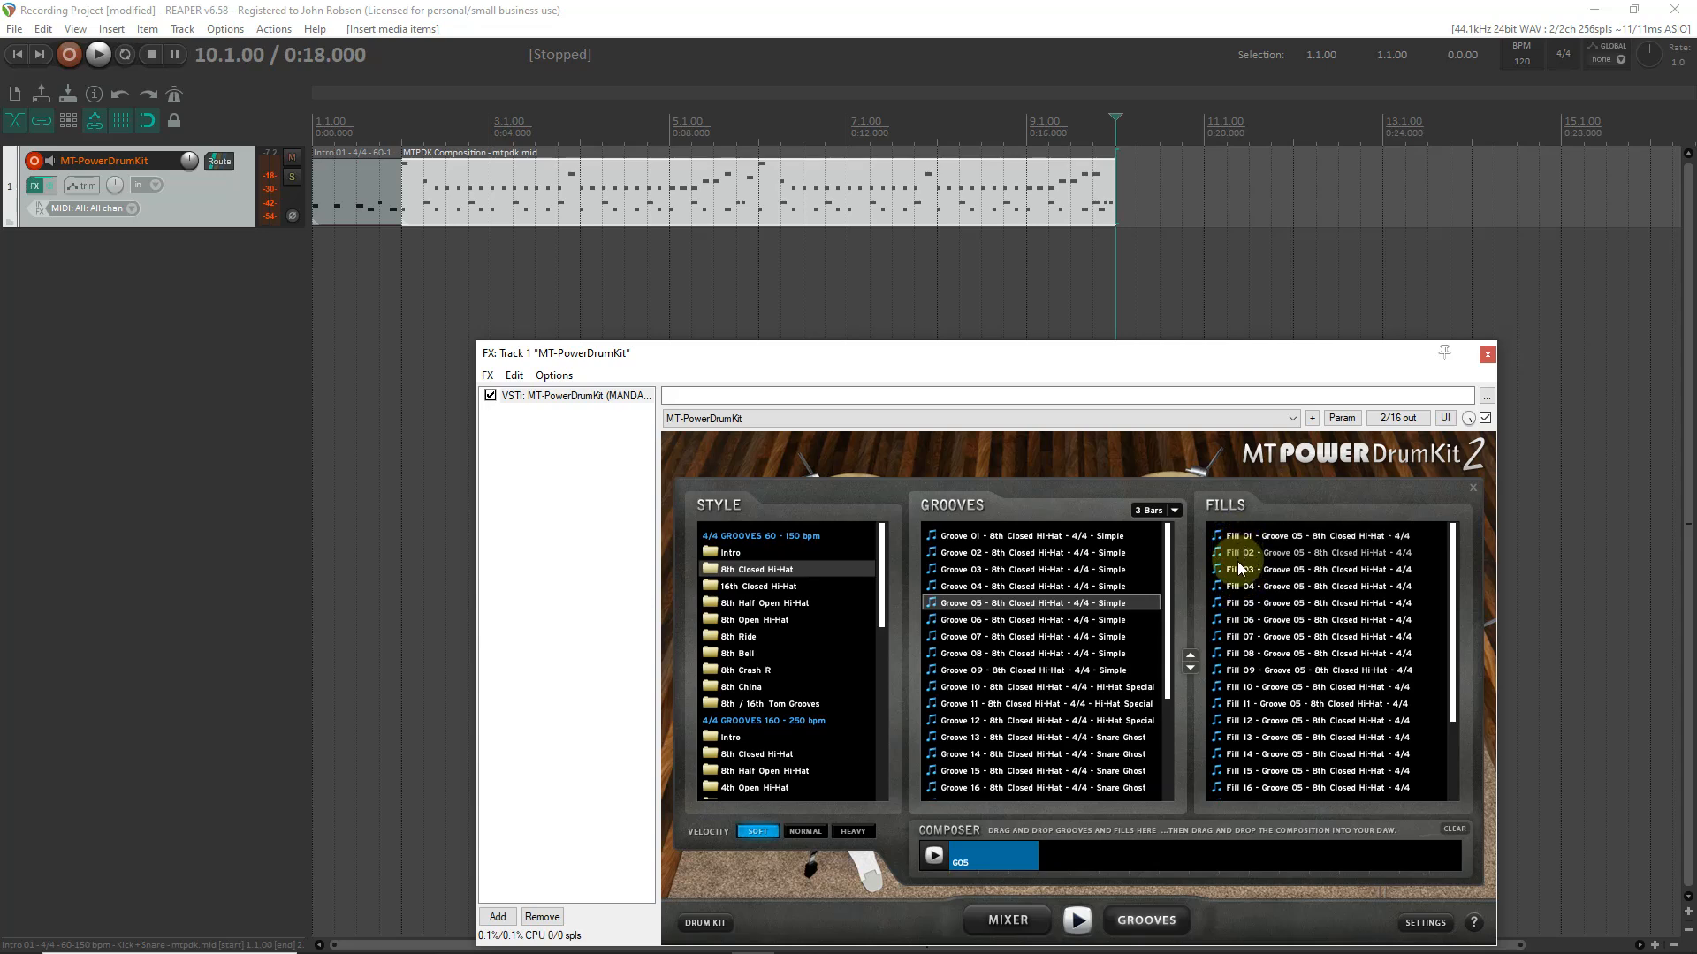
left_click_drag(1236, 569, 1084, 848)
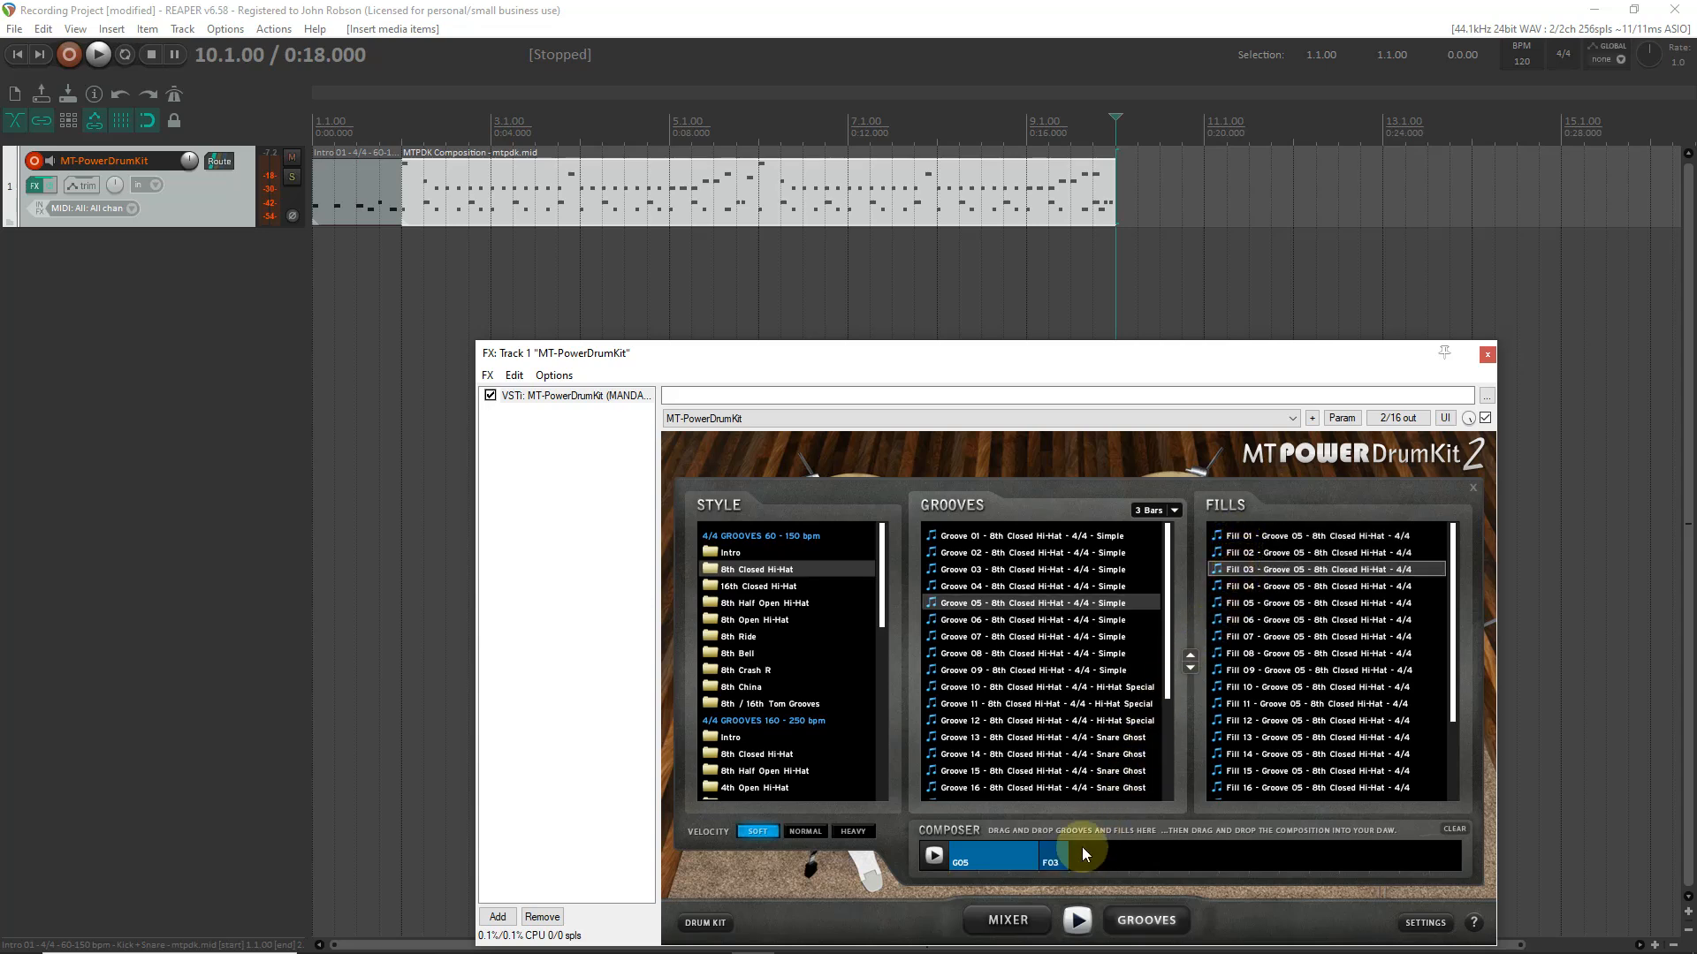
left_click_drag(977, 603, 1091, 857)
left_click_drag(1273, 588, 1196, 850)
- Place the second composition on the drum track at 10.1.00 and set the edit cursor to its end at 18.1.00
left_click_drag(1004, 852, 1115, 190)
scroll(1202, 286, "down", 2)
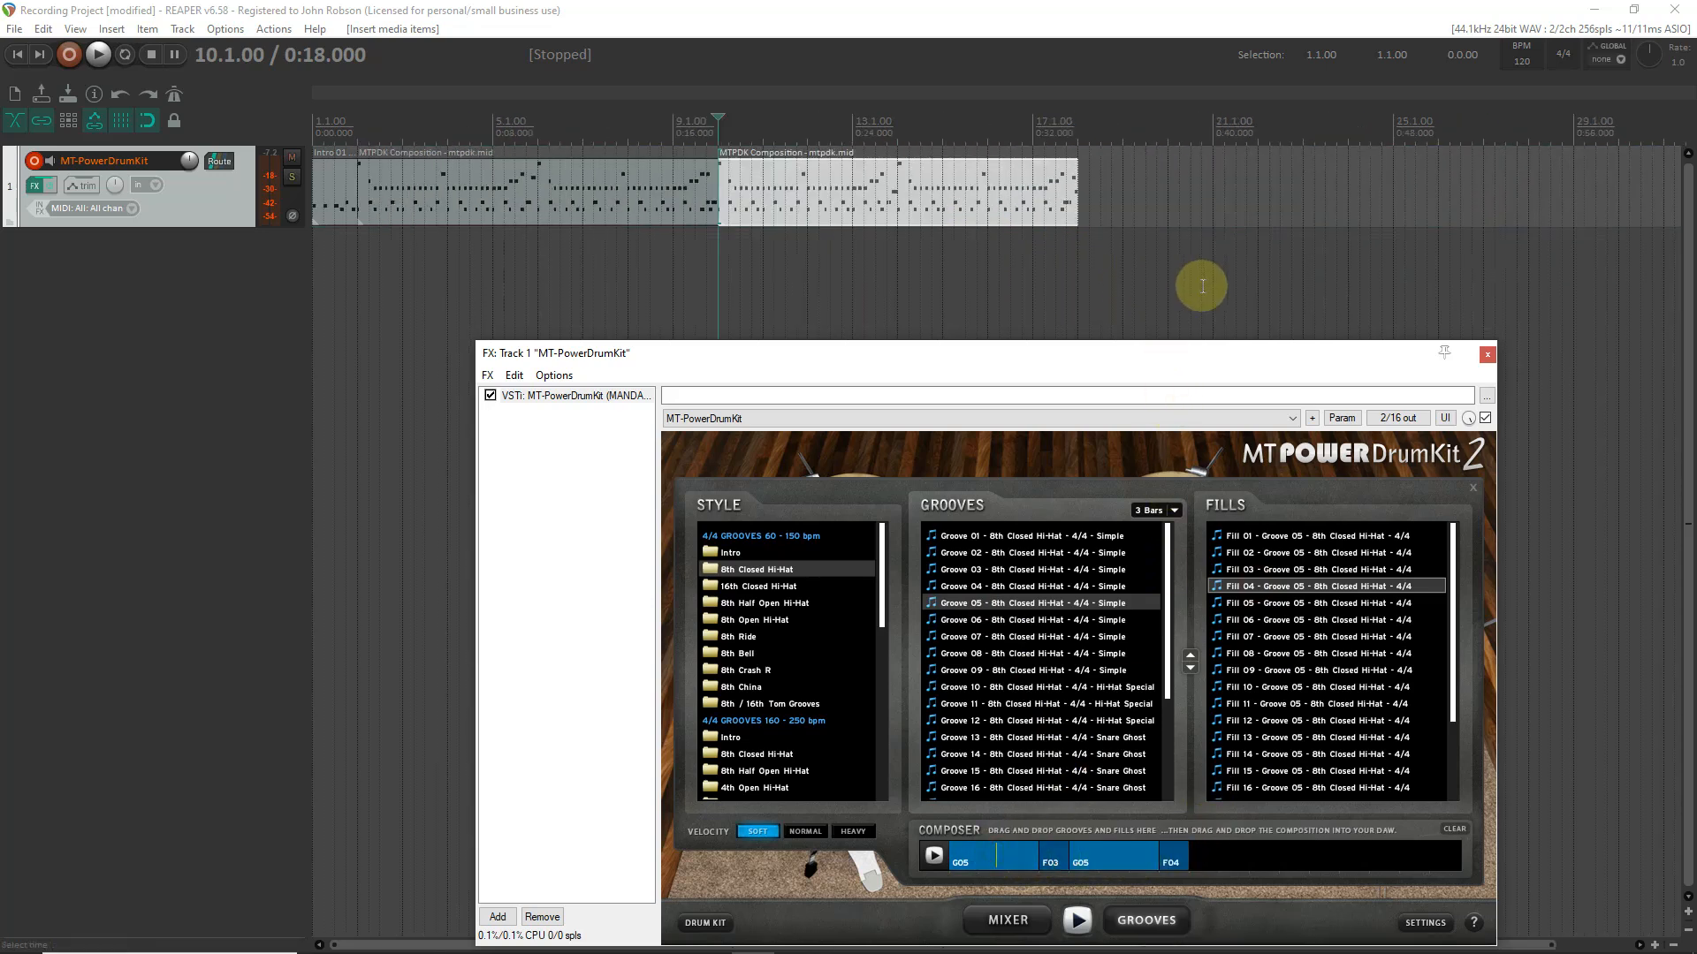
left_click(1078, 134)
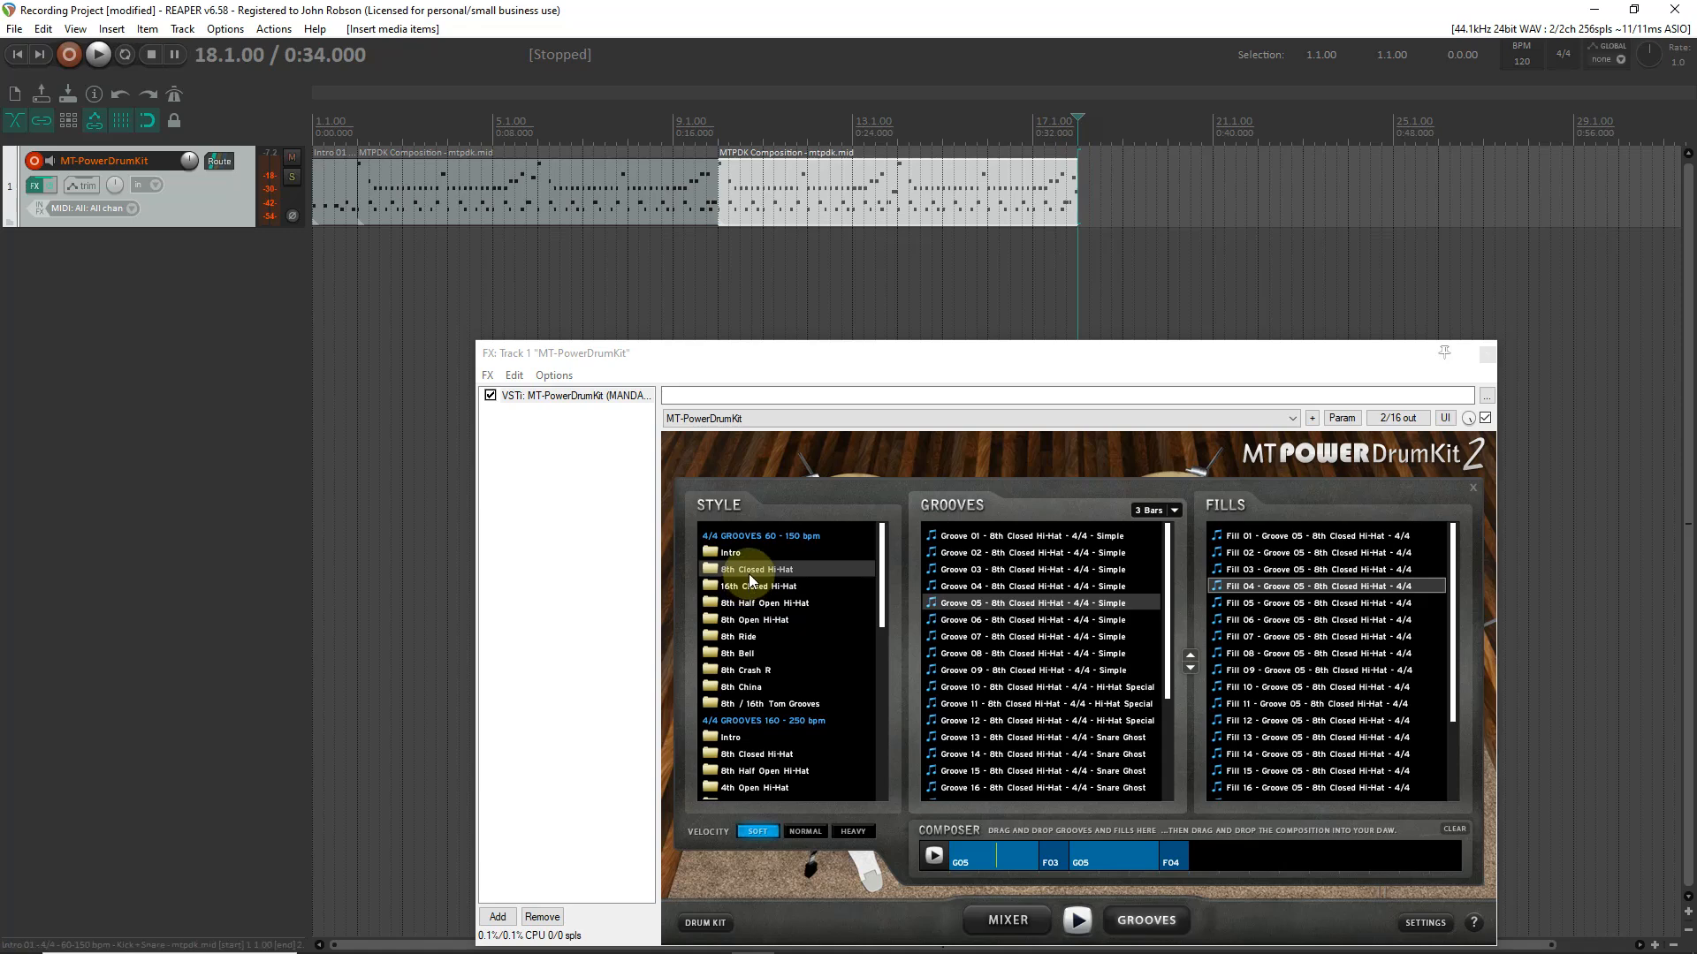
- Clear the composer and build an 8th Bell sequence of Groove 05, Fill 05, Groove 05 and Fill 06
left_click(1457, 829)
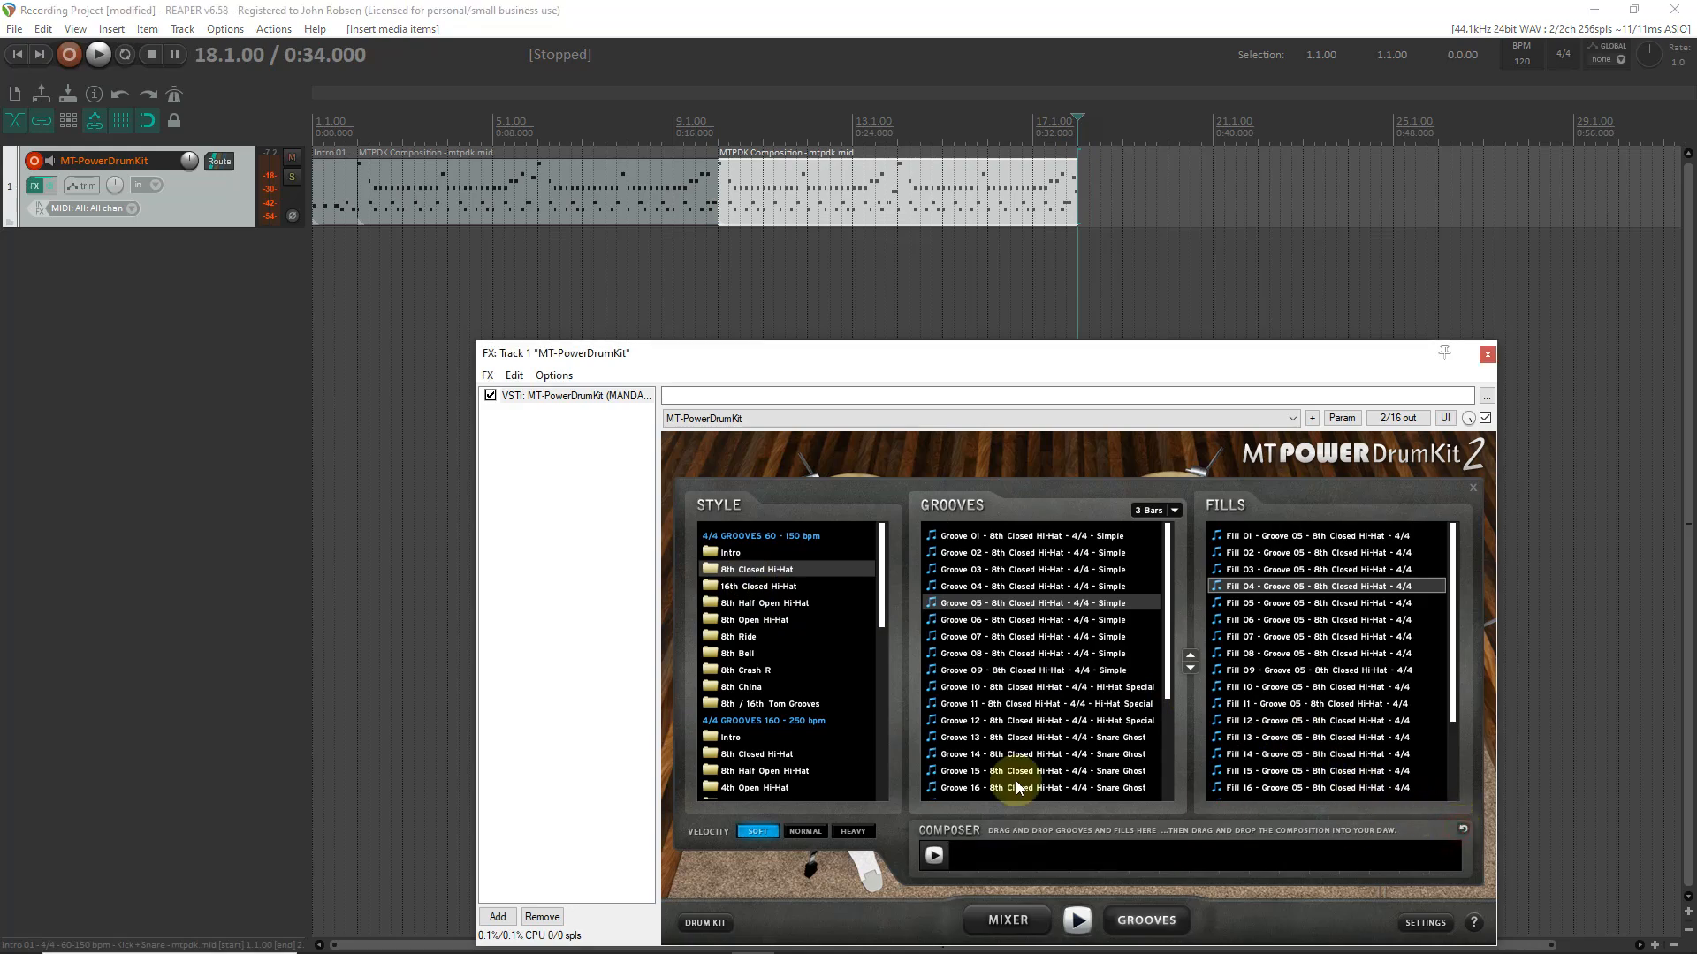
left_click(745, 658)
left_click_drag(968, 603, 970, 860)
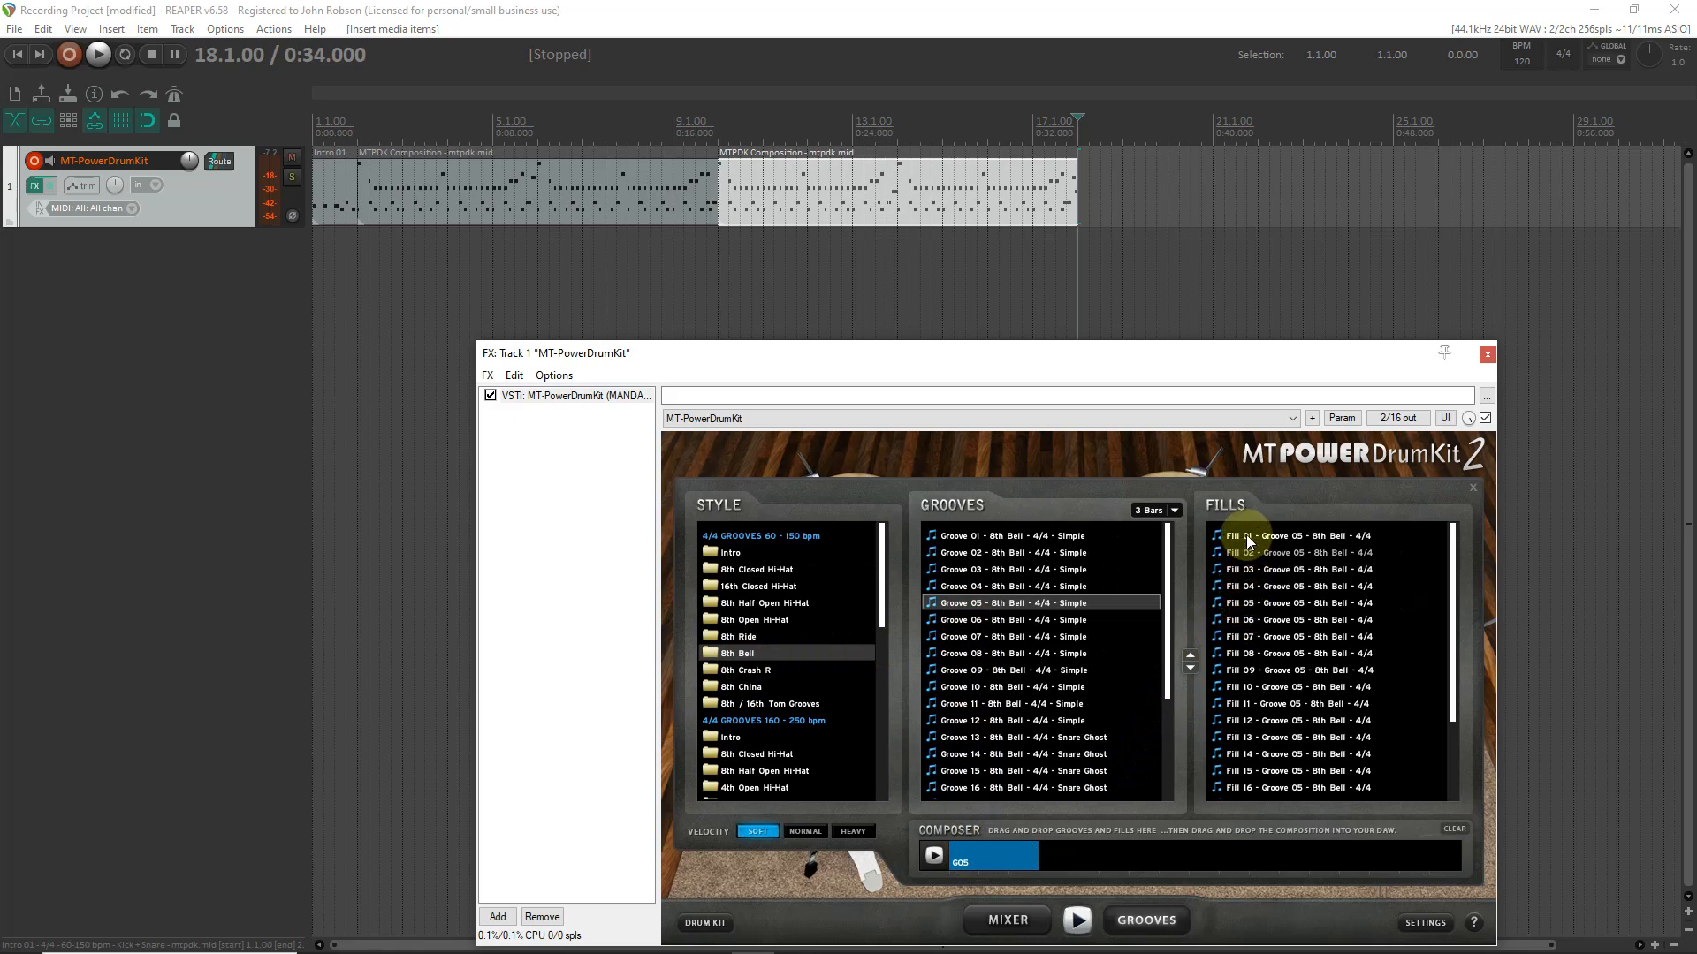
left_click_drag(1243, 602, 1169, 691)
left_click_drag(1072, 844, 1069, 852)
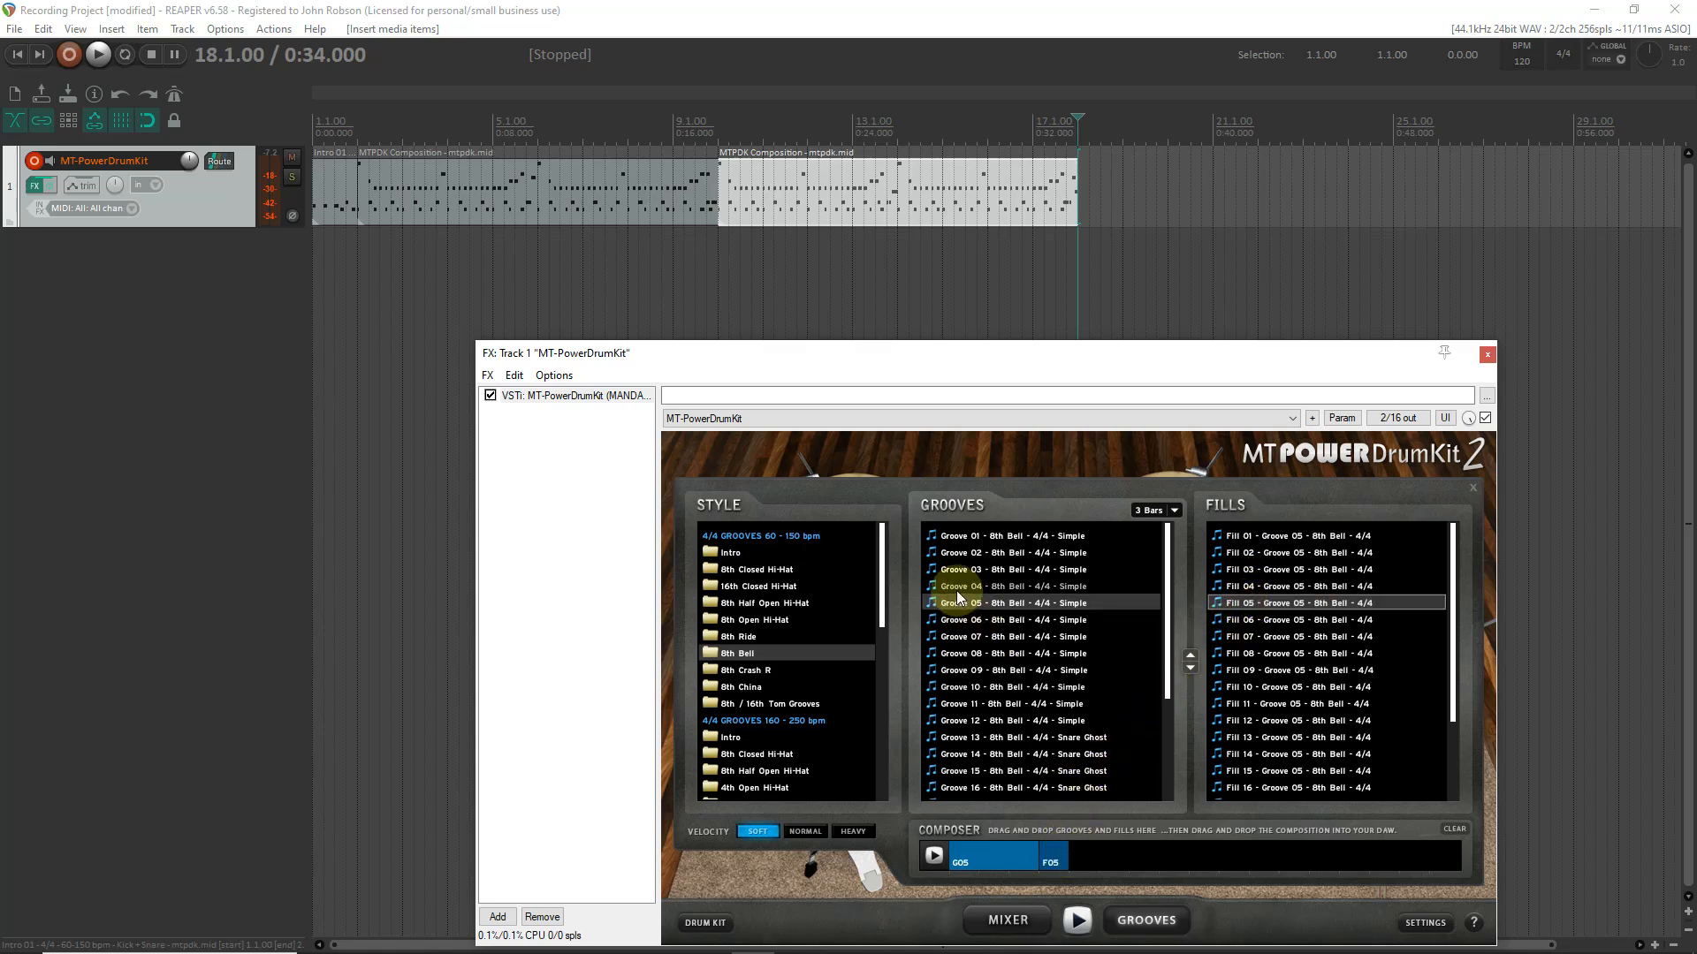
left_click_drag(959, 602, 986, 634)
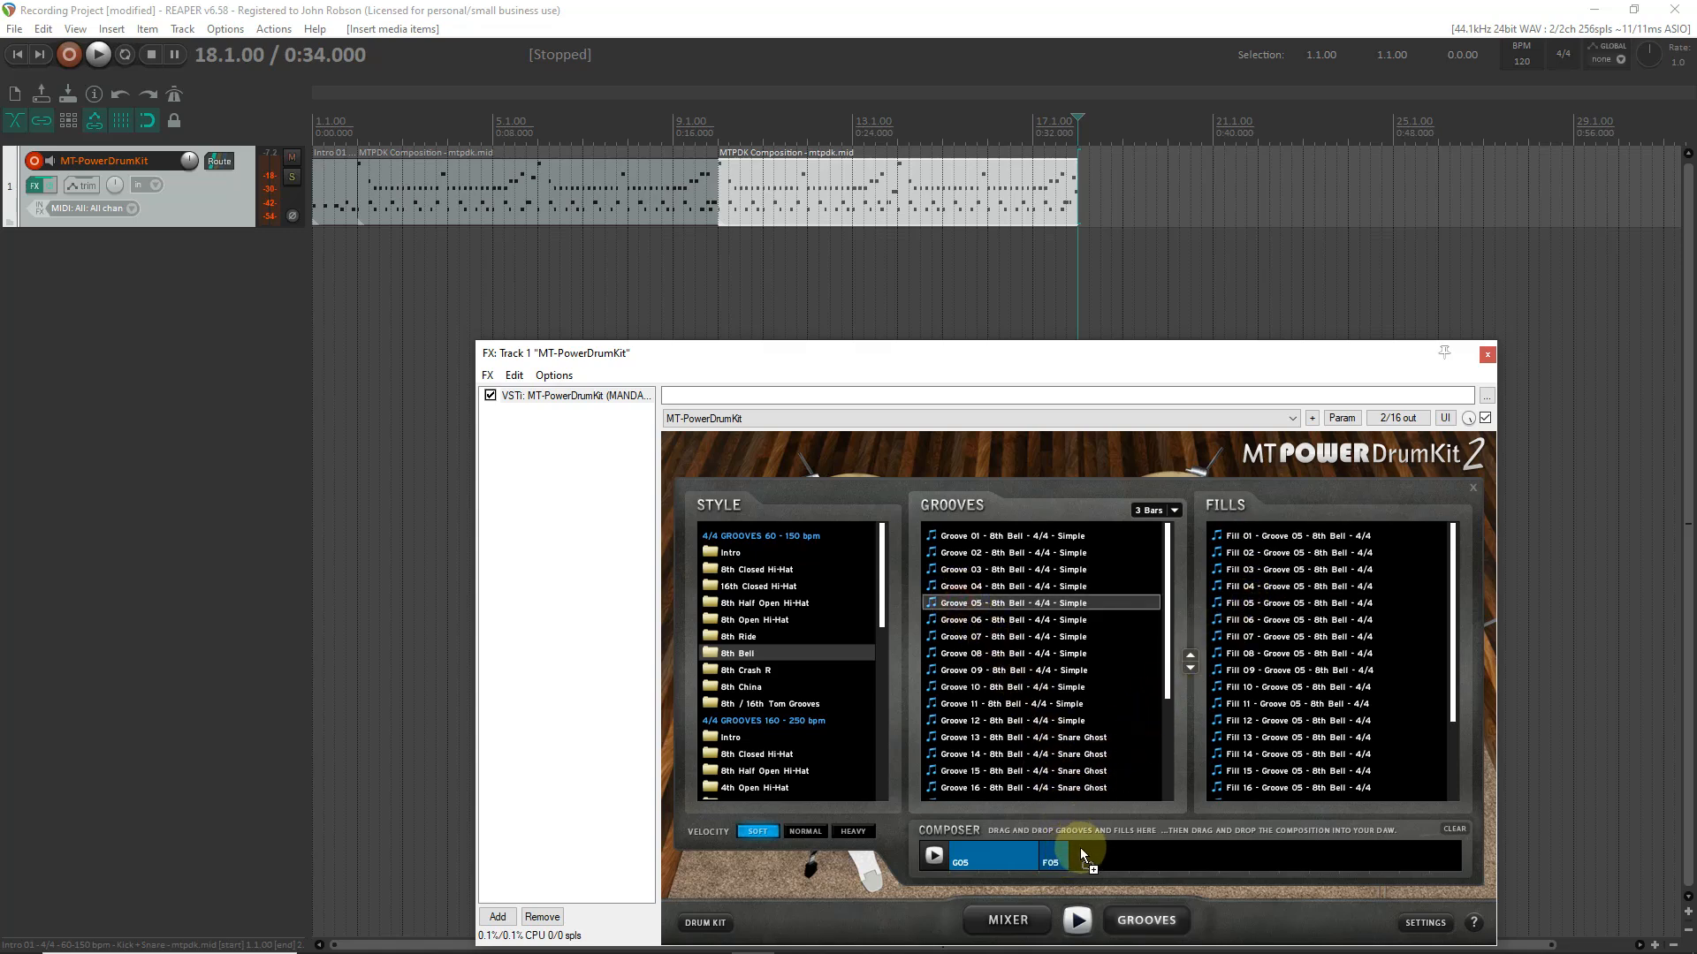
left_click_drag(1083, 852, 1083, 852)
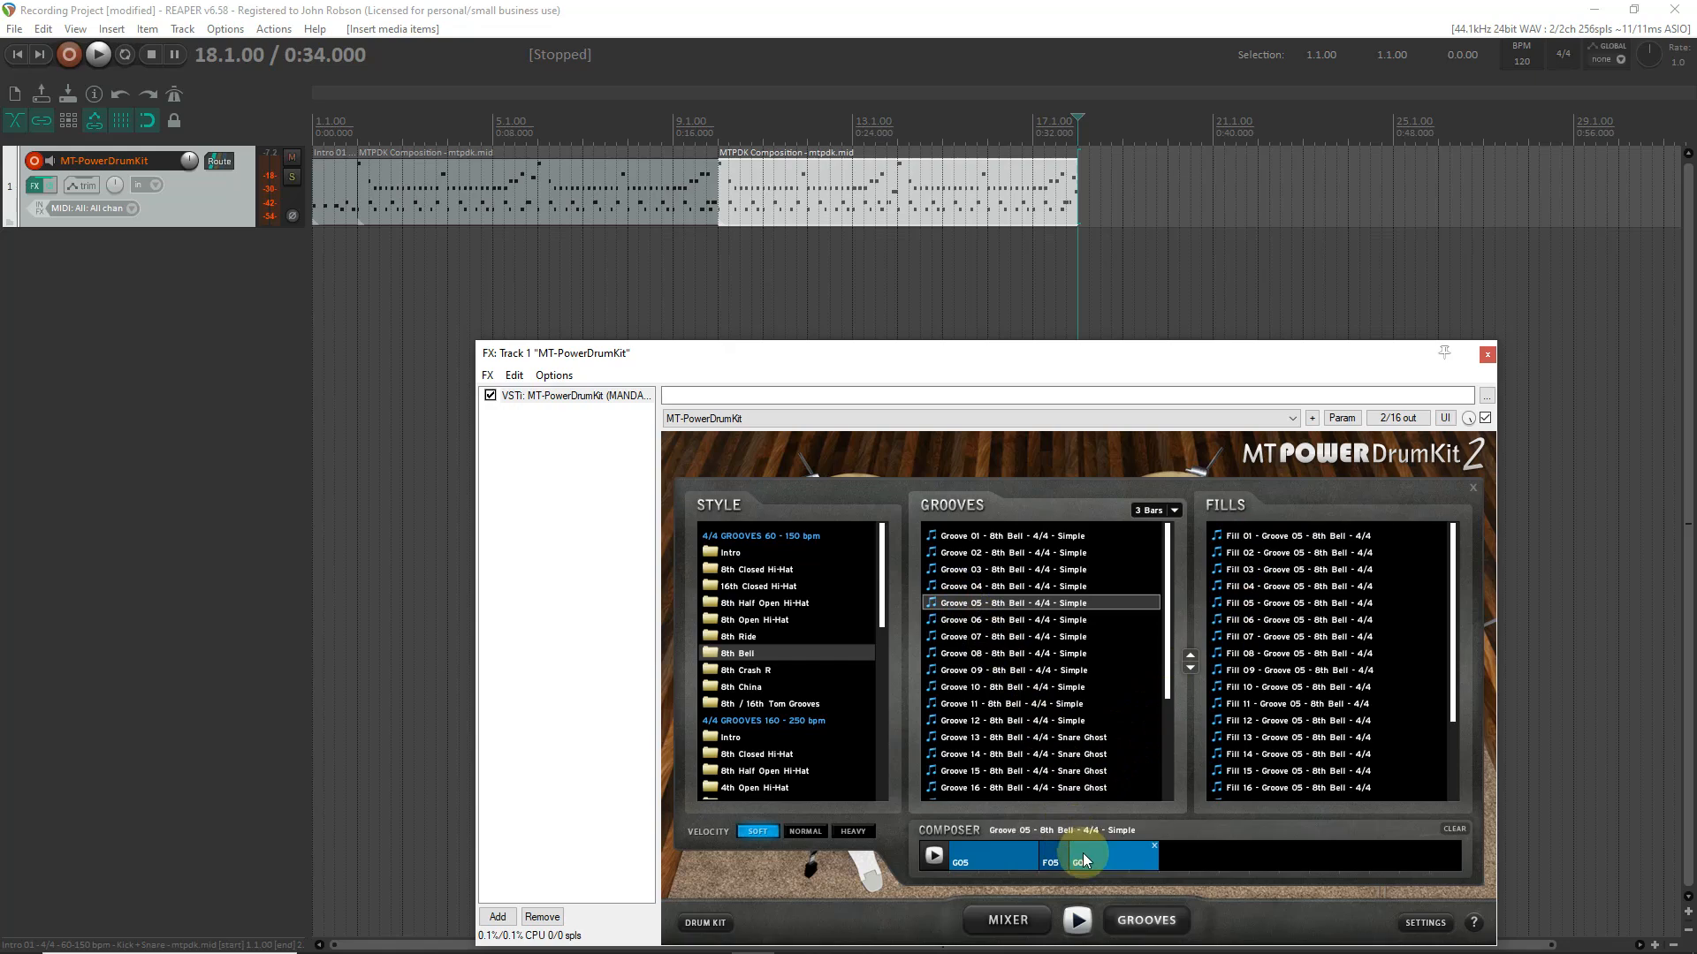
left_click(1234, 620)
left_click_drag(1234, 620, 1191, 854)
- Place the 8th Bell composition on the drum track at 18.1.00 and set the edit cursor to its end at 26.1.00
left_click_drag(965, 855, 1087, 205)
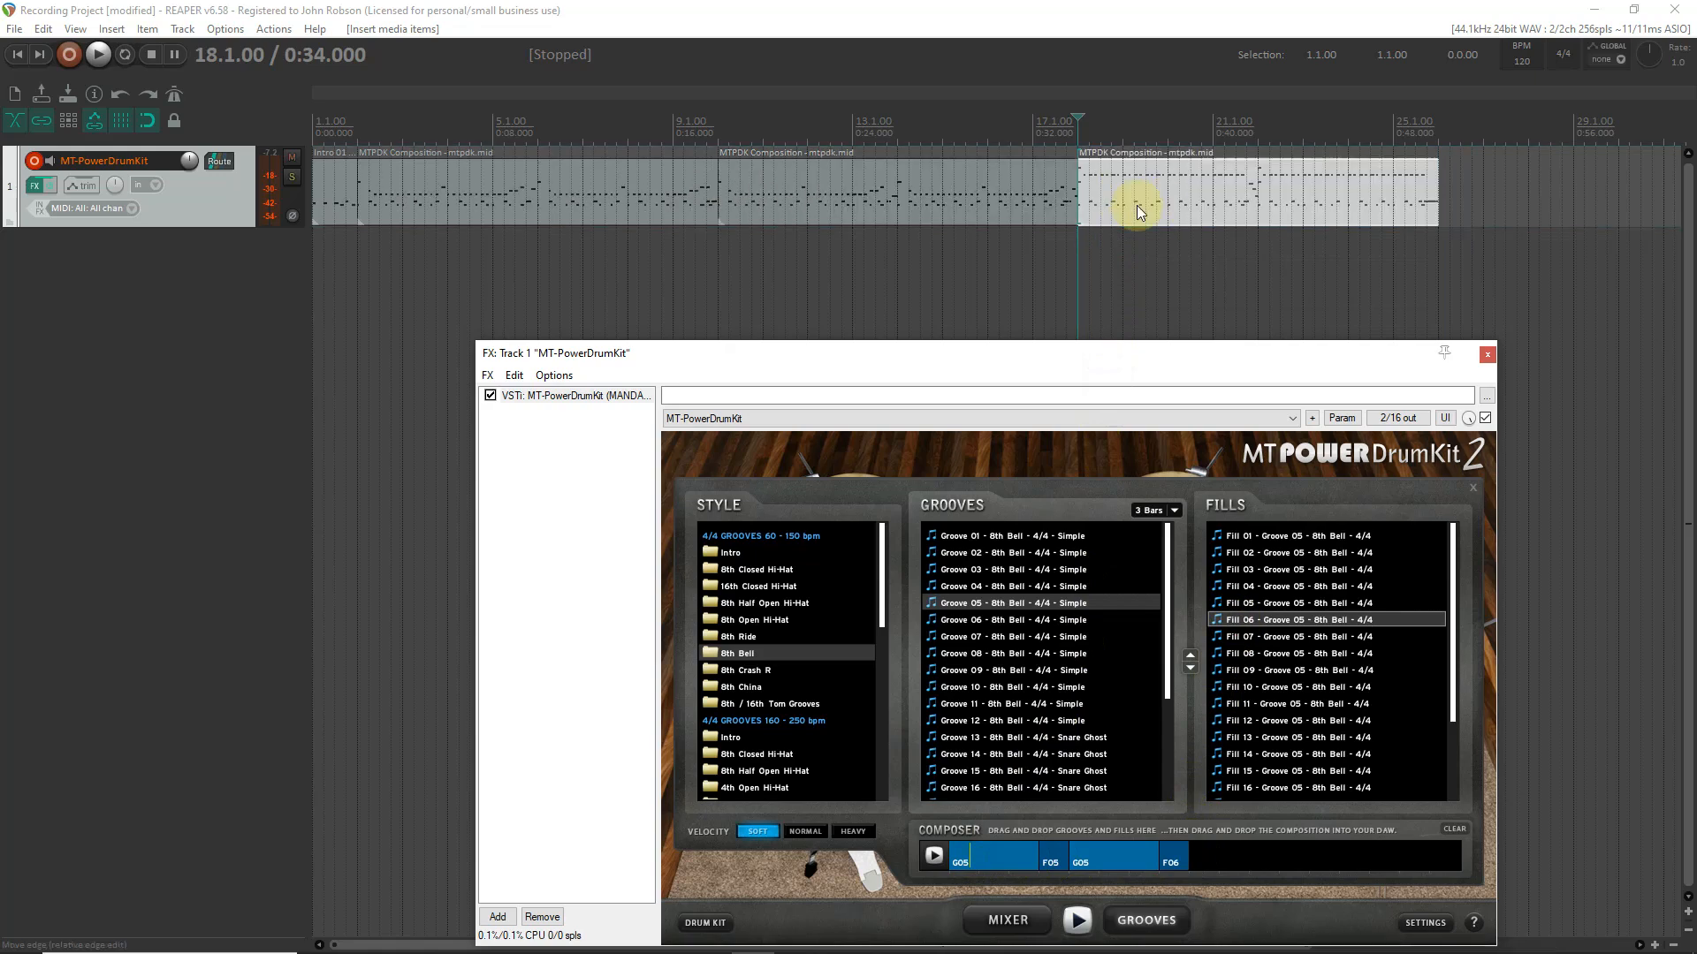
left_click(1442, 168)
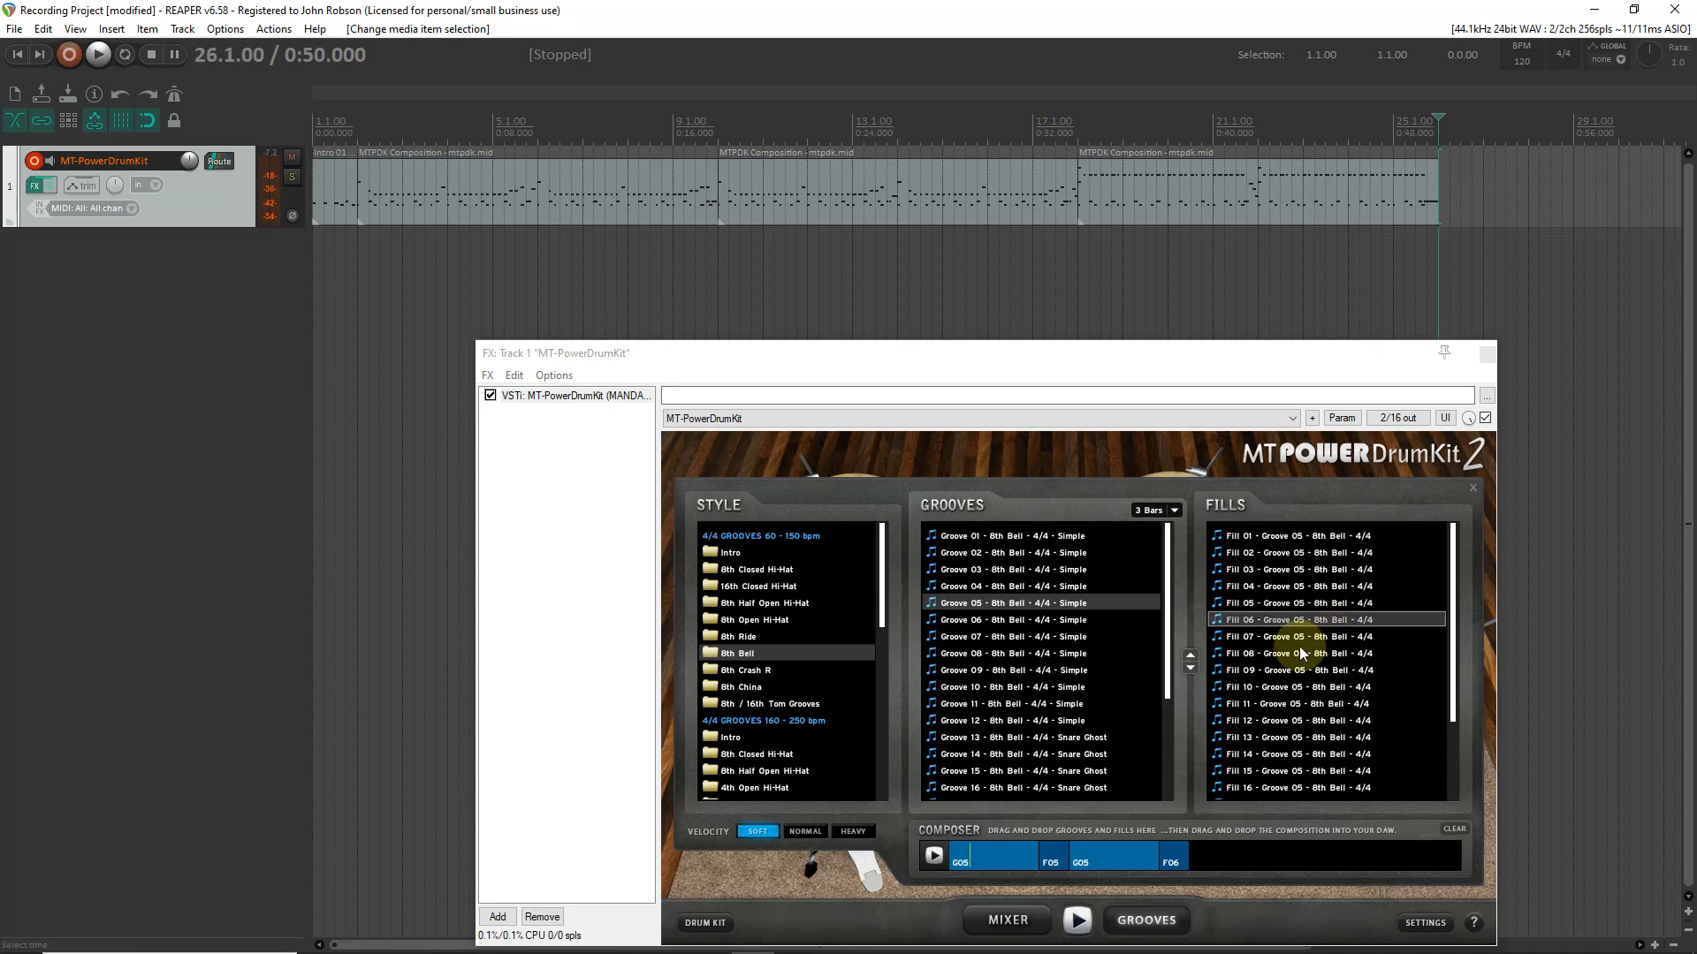
- Clear the composer and build an 8th Open Hi-Hat sequence of Groove 05, Fill 07, Groove 05 and Fill 08
left_click(1446, 831)
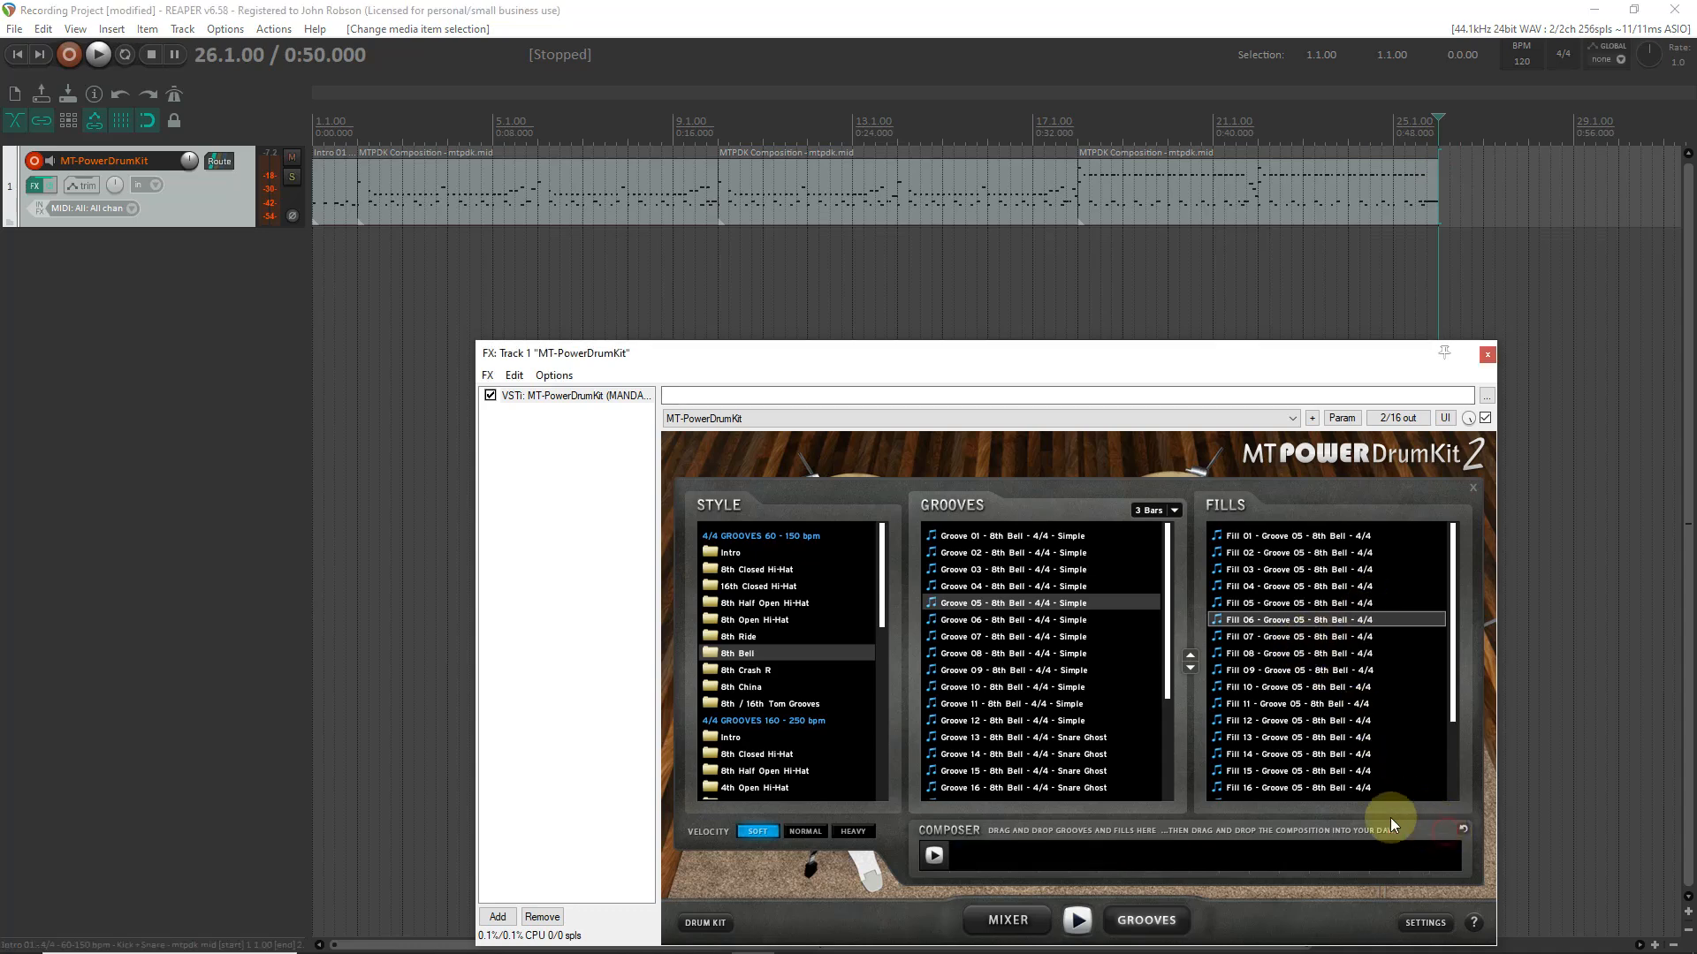
left_click(753, 620)
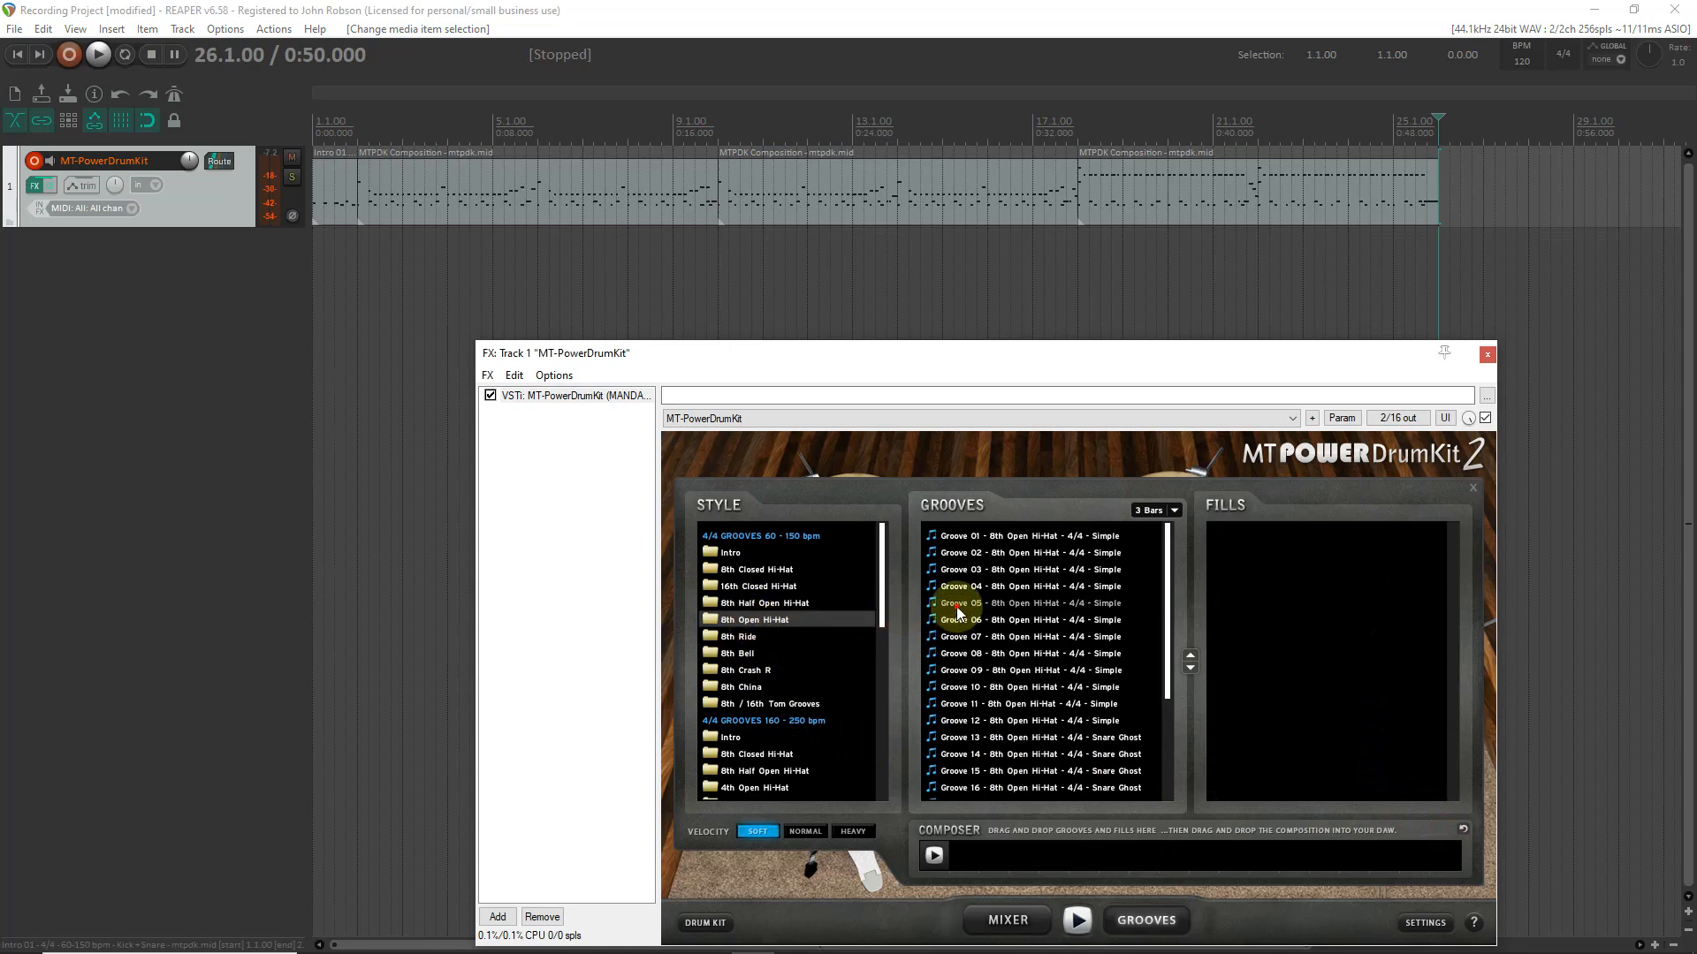
left_click_drag(956, 608, 973, 790)
left_click_drag(972, 860, 972, 866)
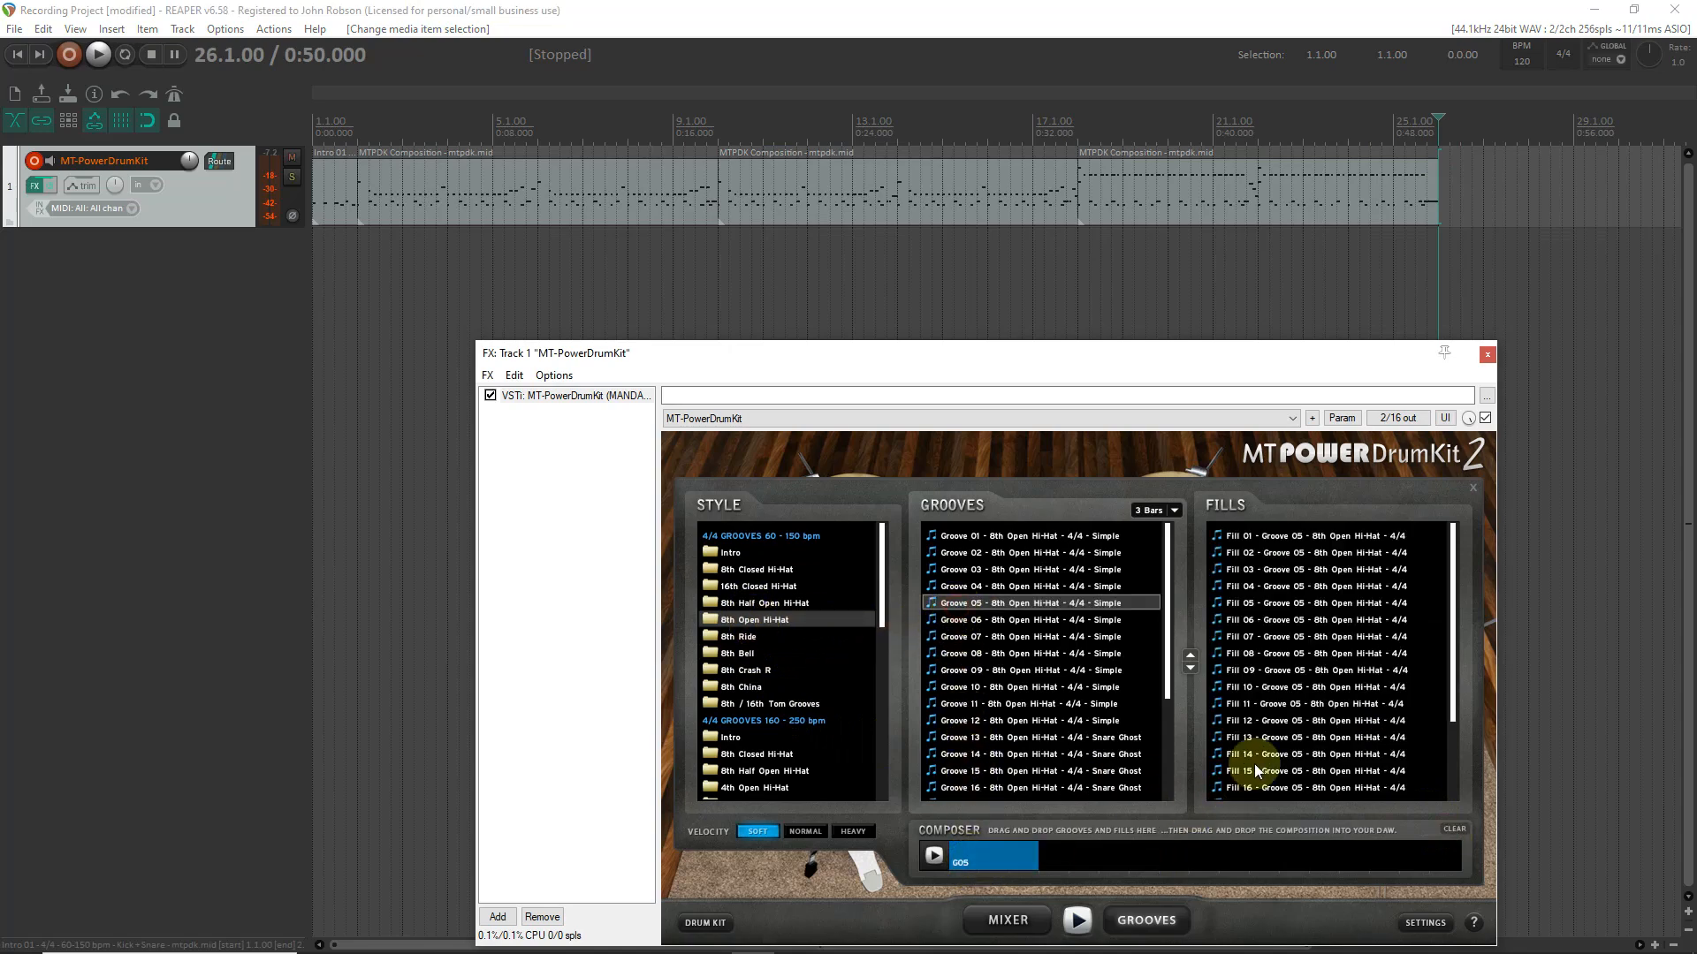
left_click_drag(1255, 648, 1089, 845)
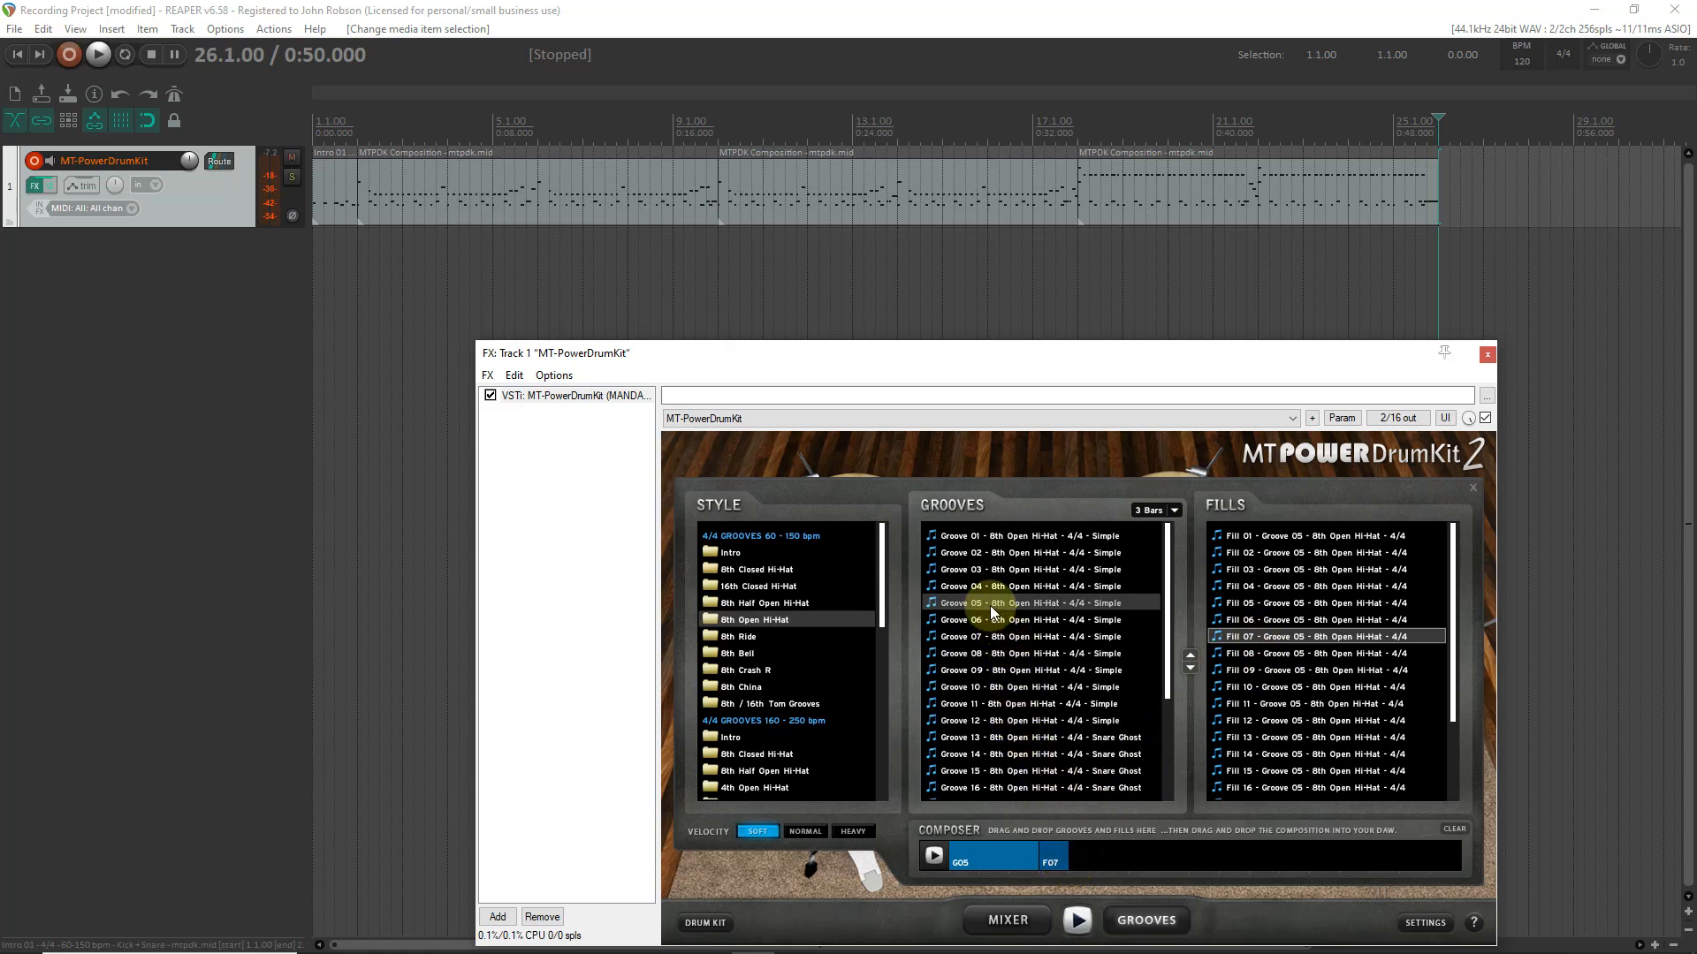
left_click_drag(989, 605, 1079, 748)
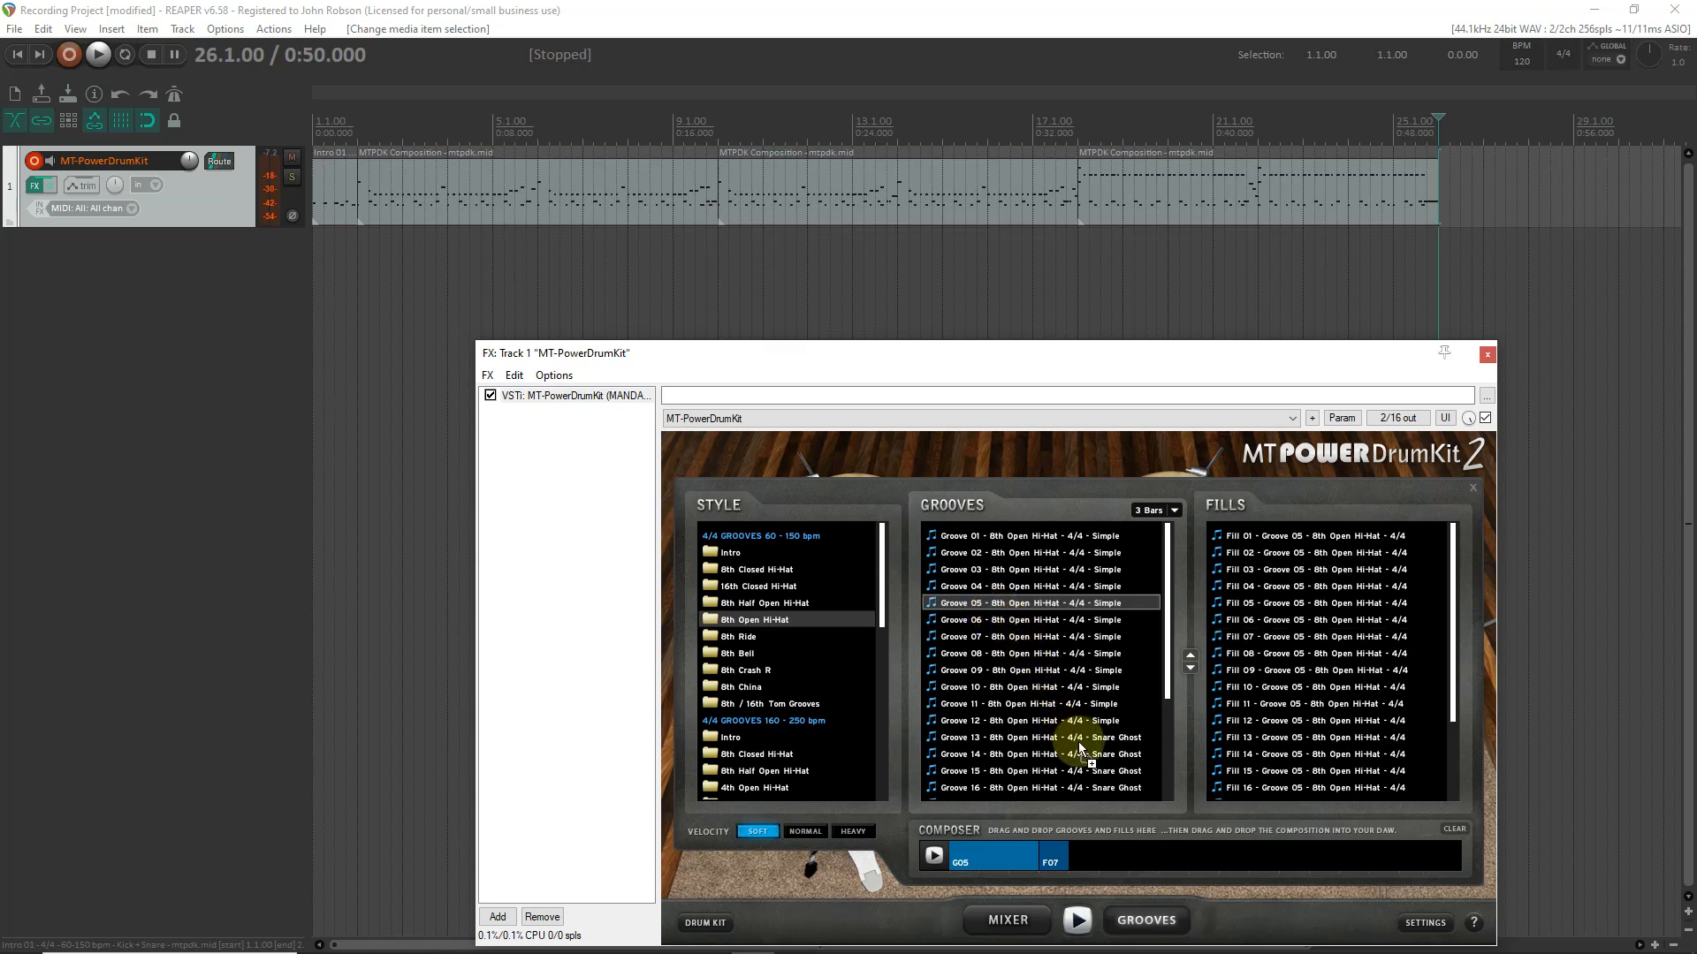
left_click_drag(1096, 857, 1096, 857)
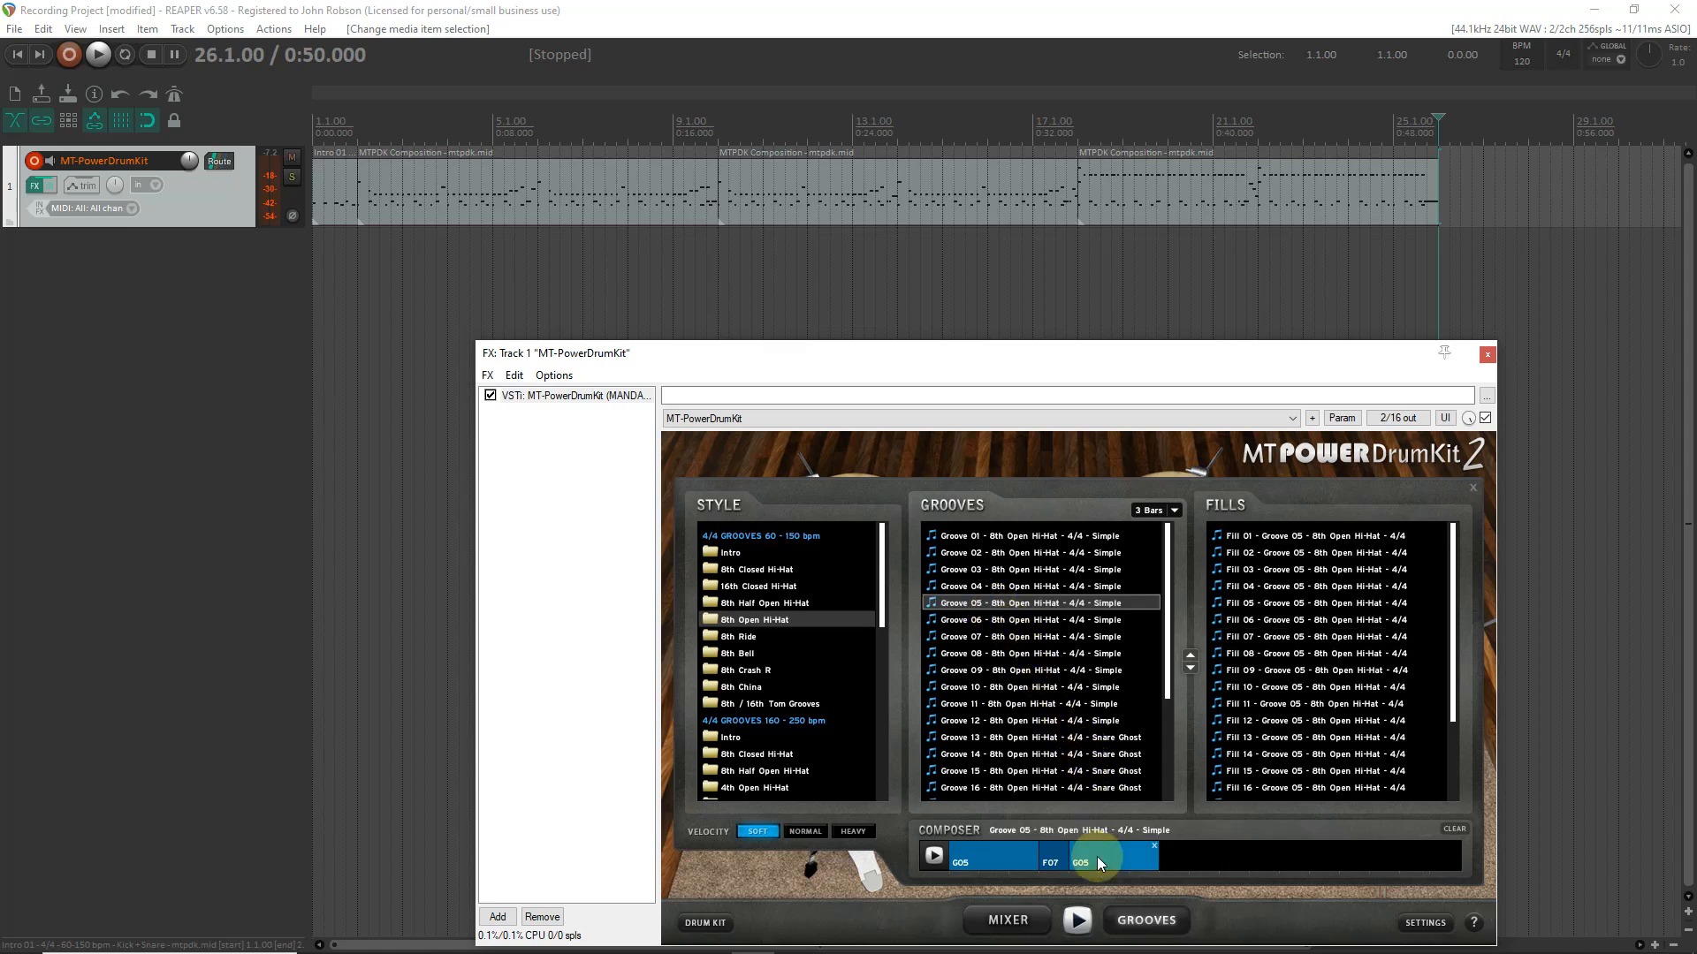
left_click_drag(1233, 654, 1196, 857)
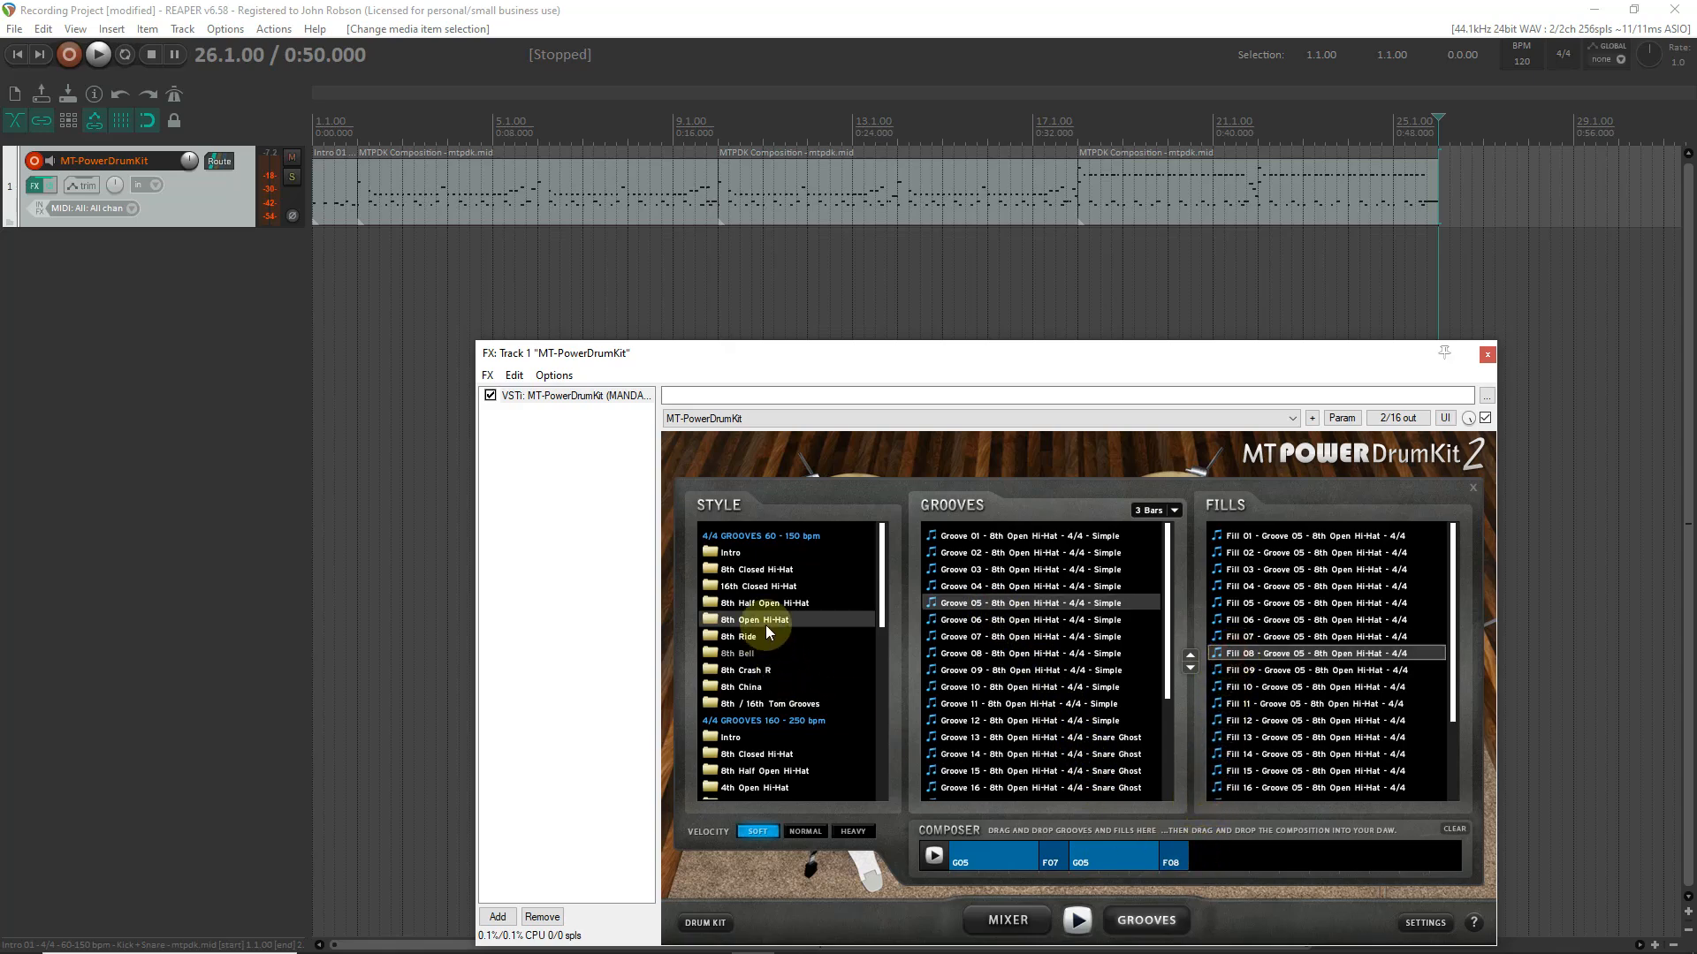
- Place the 8th Open Hi-Hat composition at 26.1.00, set the edit cursor to its end at 34.1.00 and close the plug-in window
left_click_drag(961, 854, 1449, 190)
scroll(1457, 270, "down", 2)
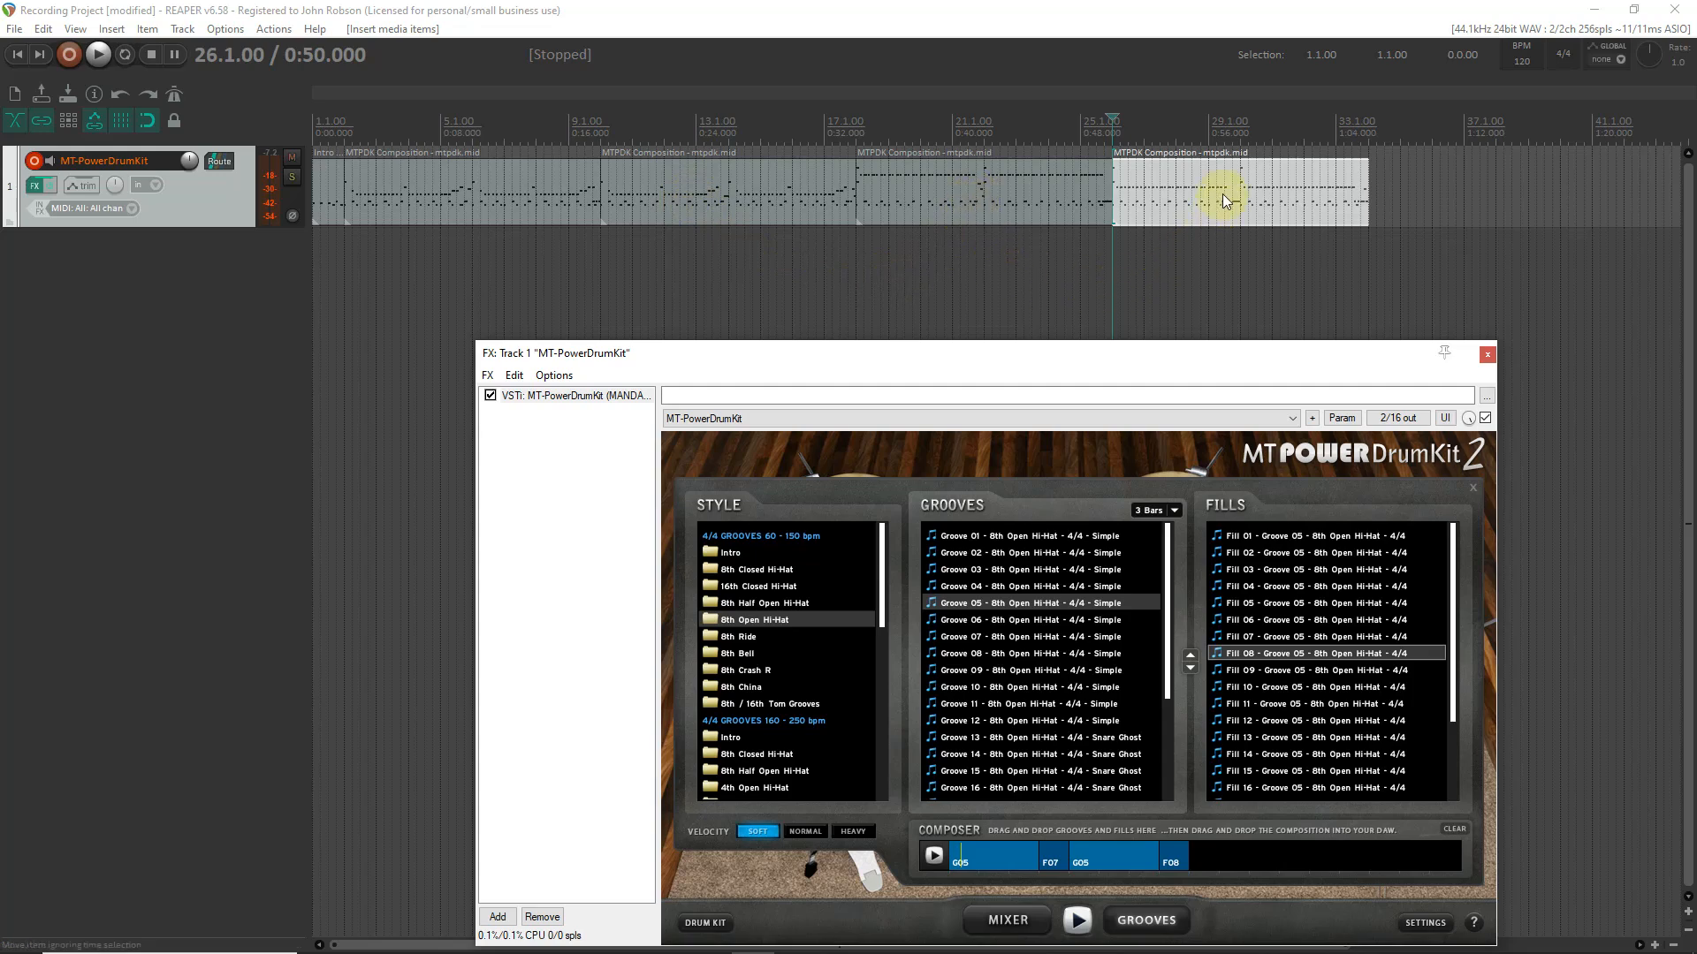
left_click(1374, 151)
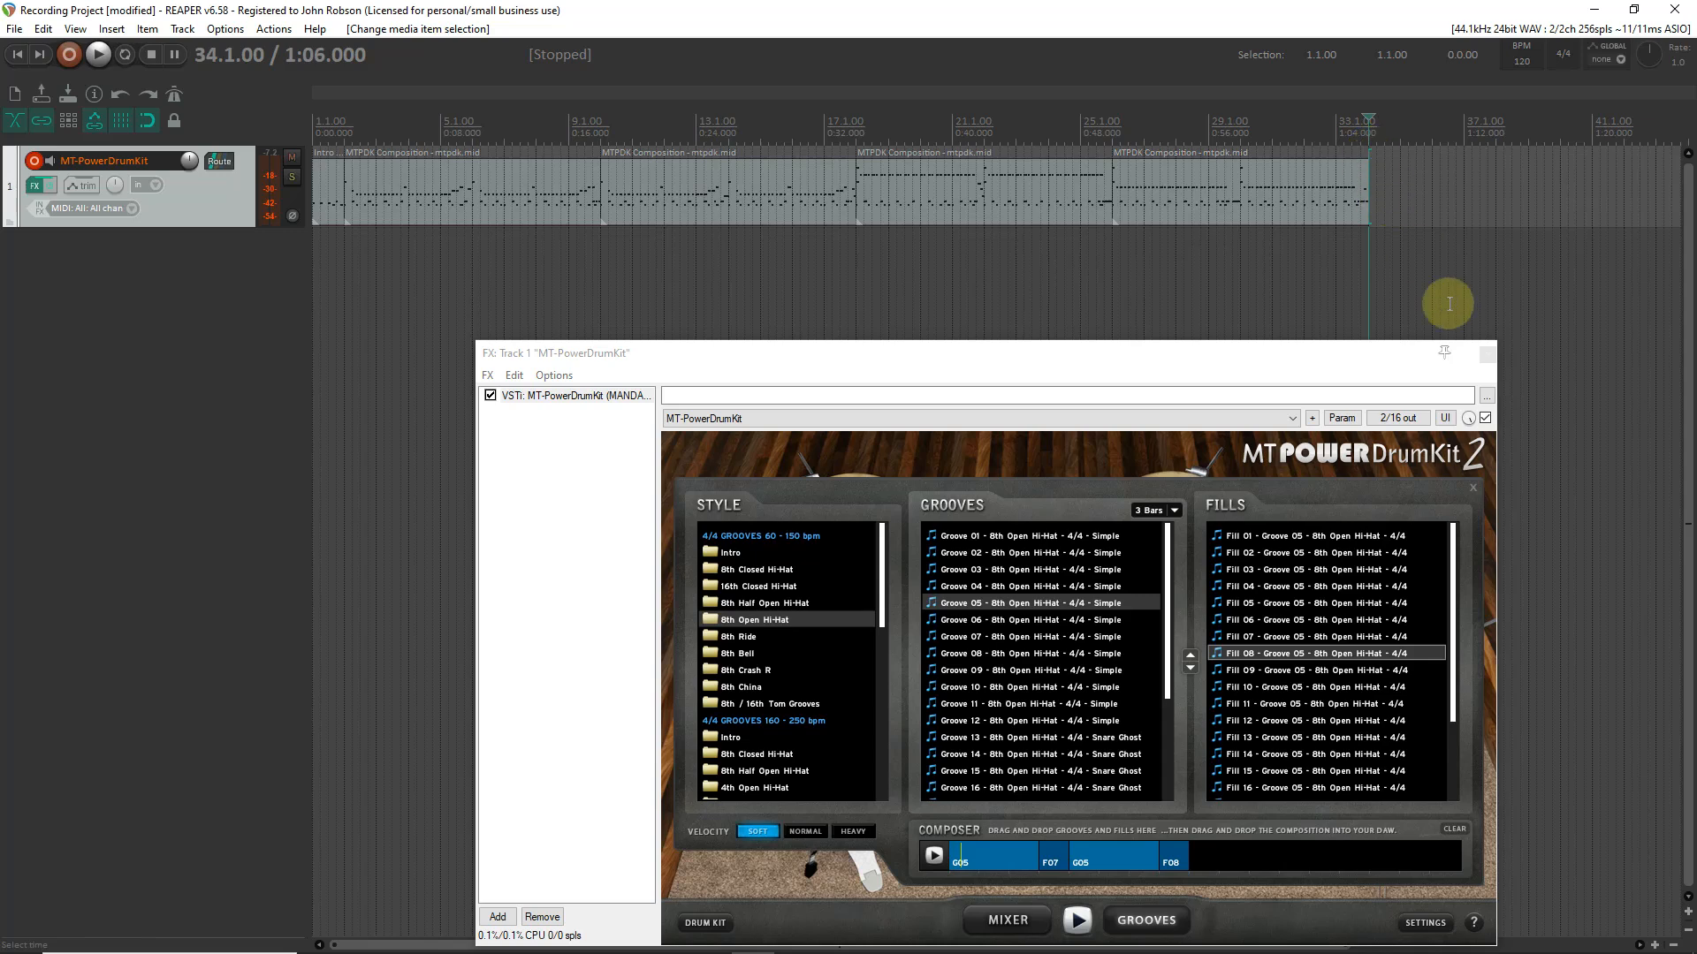
left_click(1485, 356)
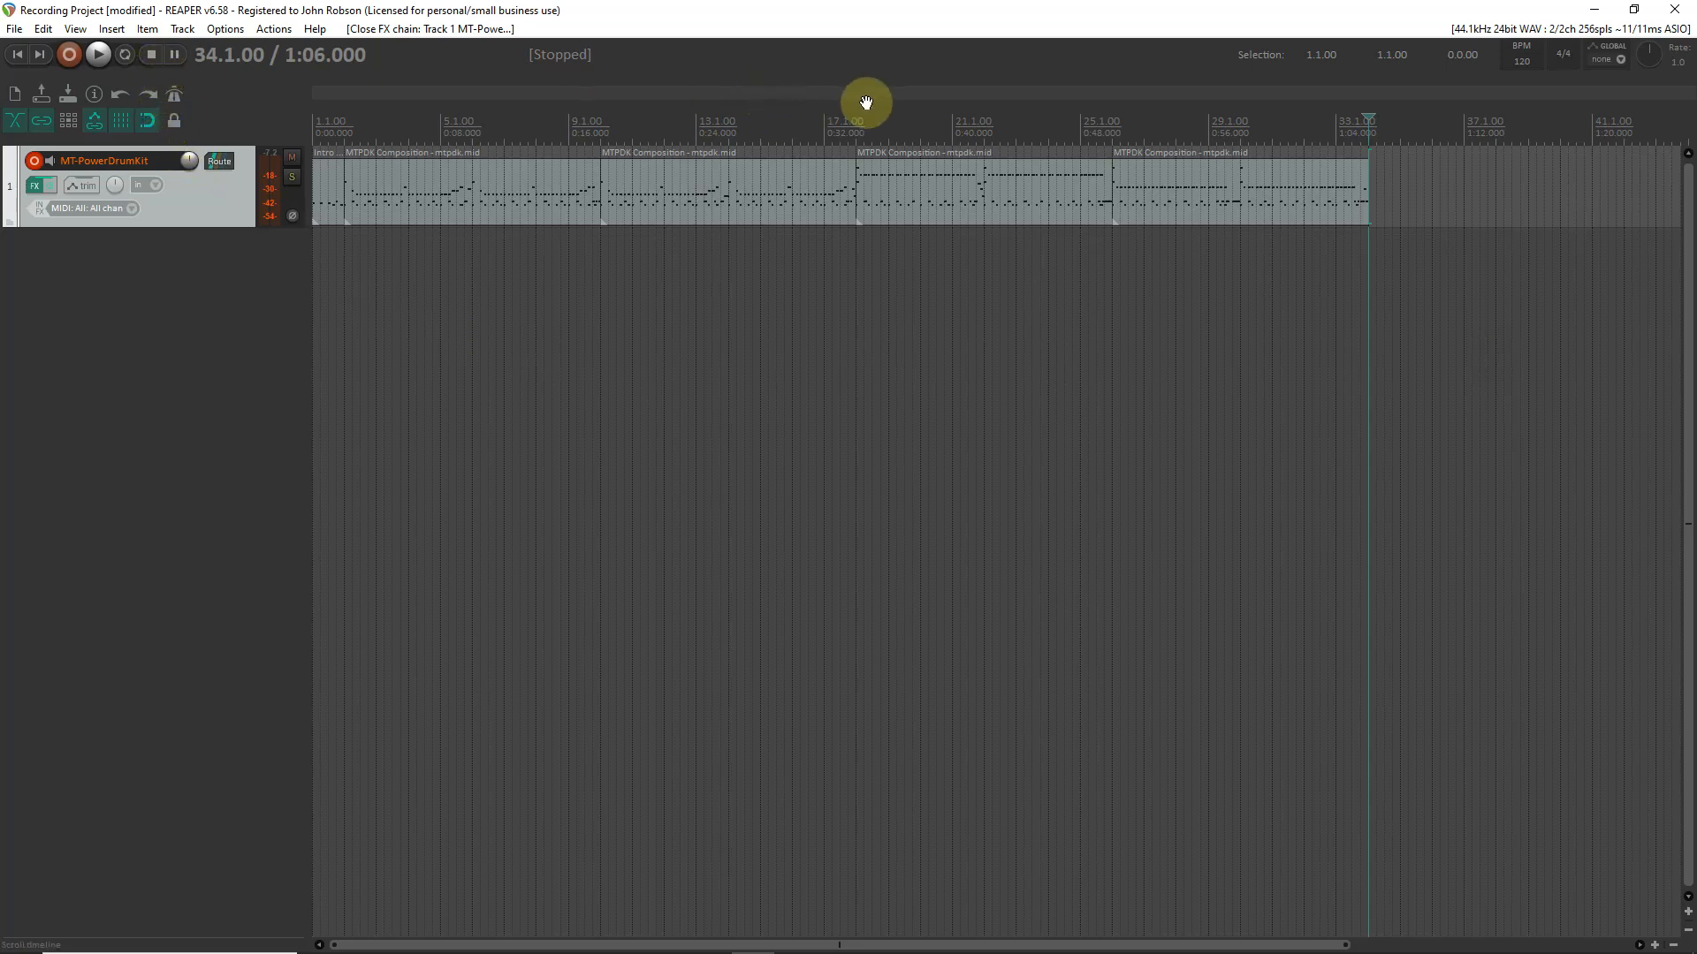
- Insert a new empty MIDI item on the drum track at 34.1.00, directly after the last composition
left_click(112, 29)
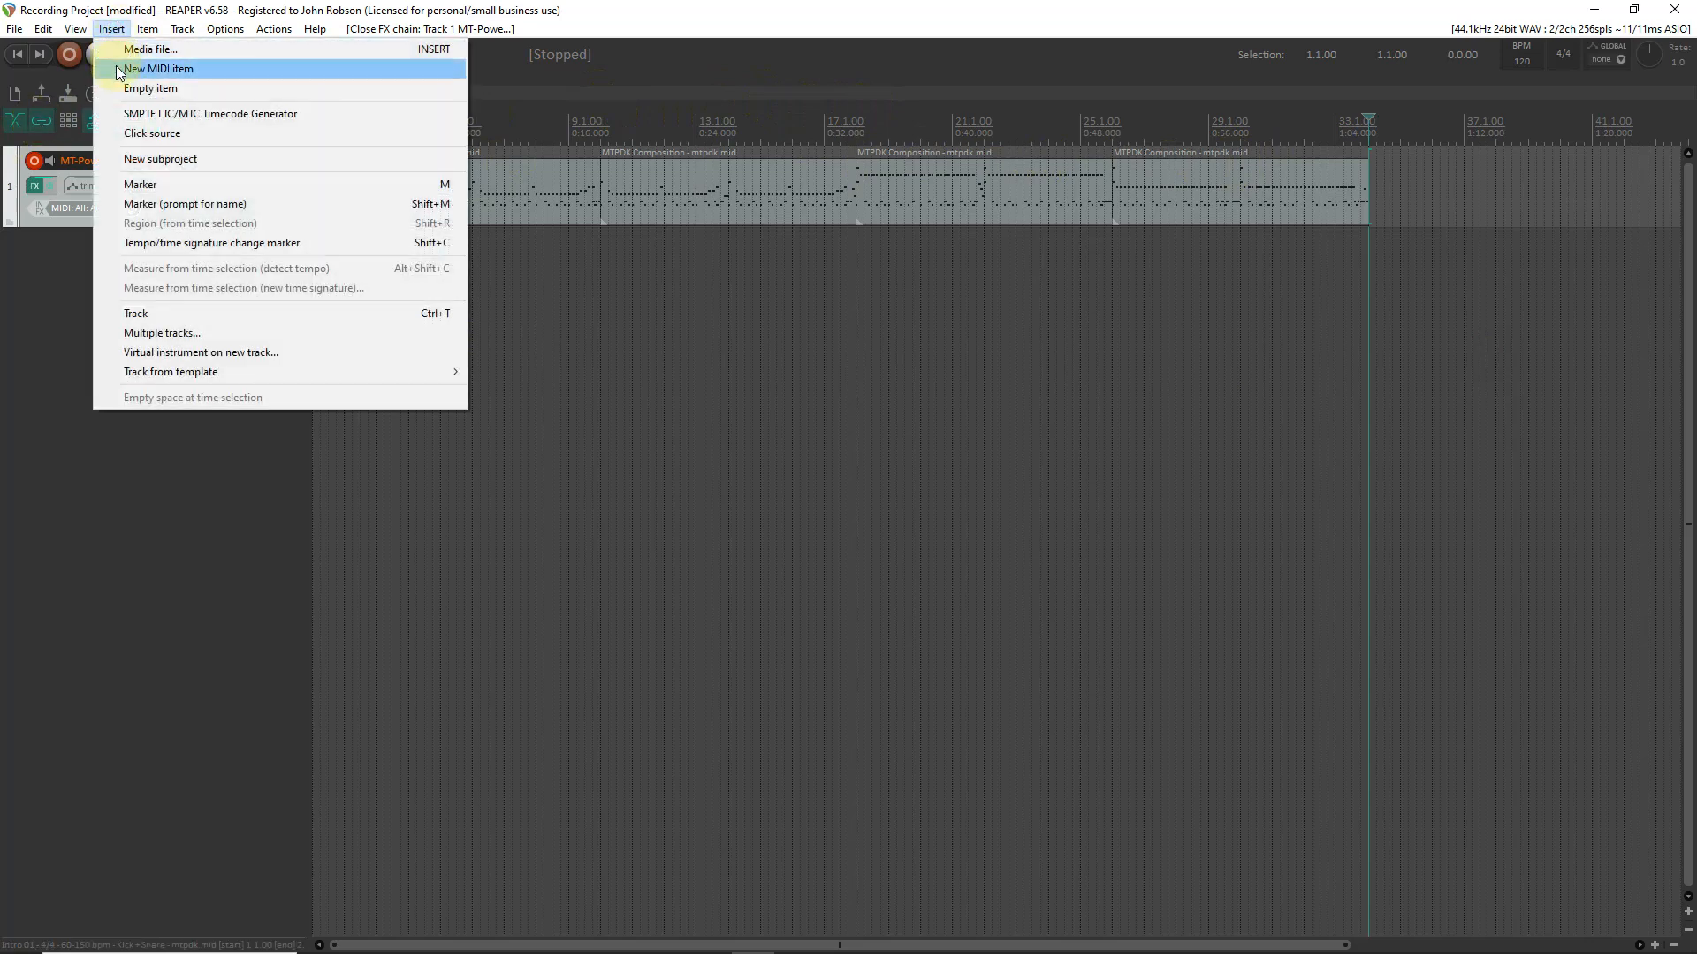
left_click(116, 67)
scroll(1384, 209, "up", 6)
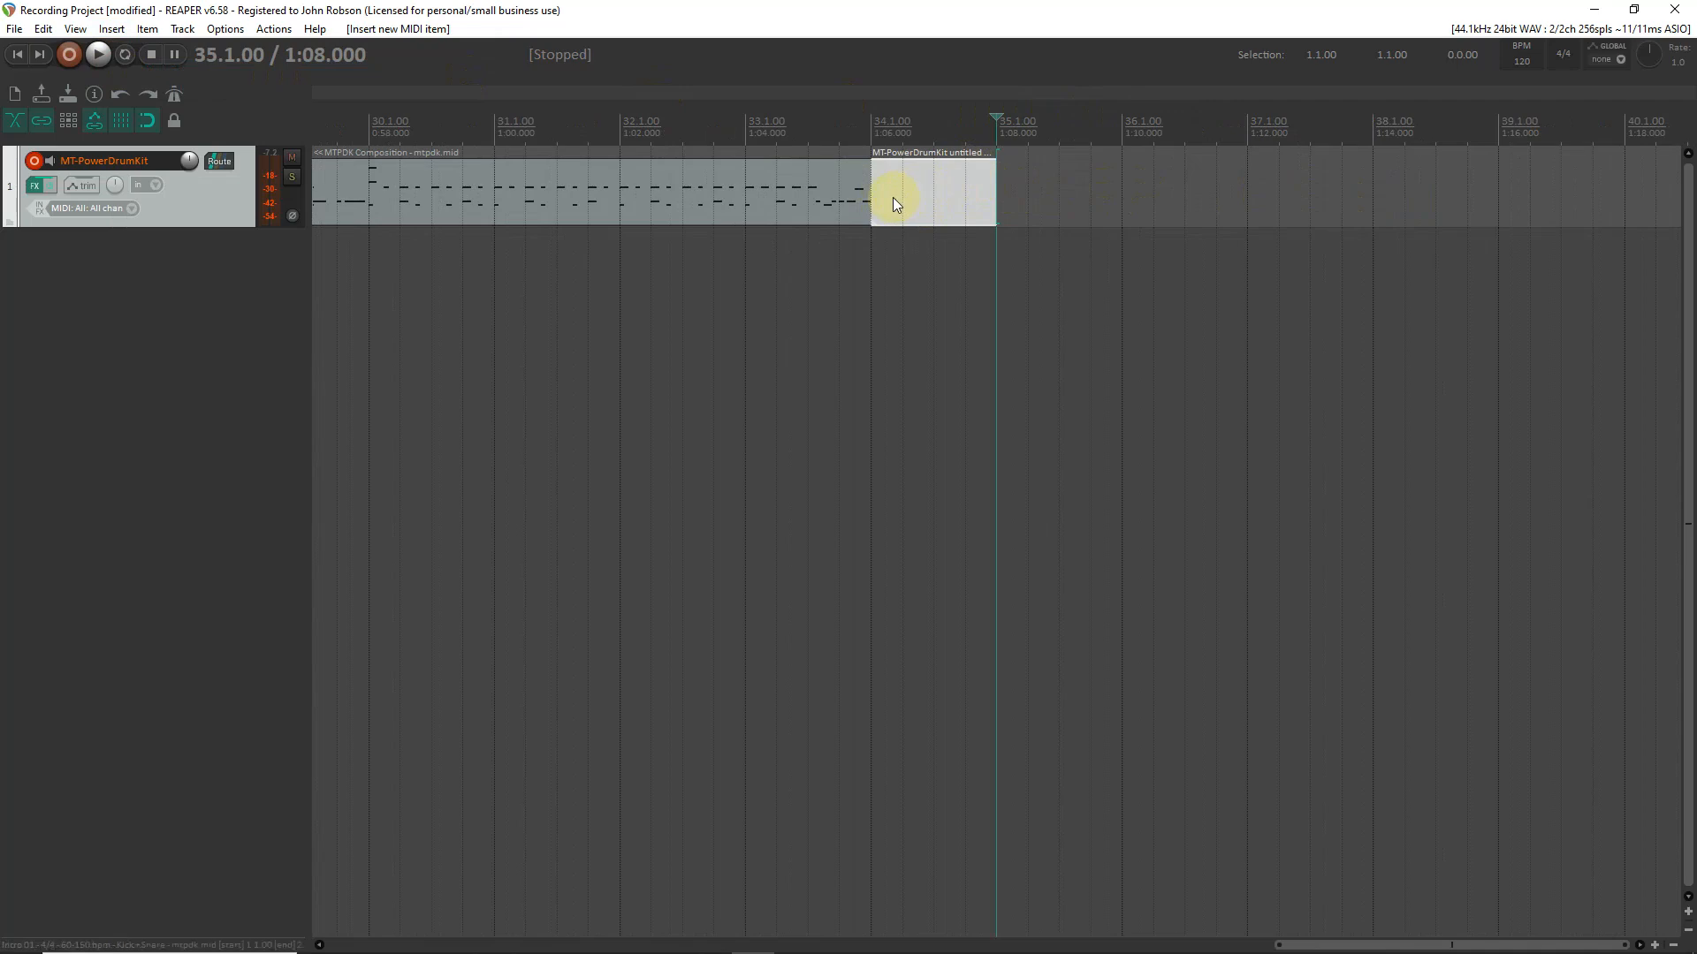
- Add a final hit of C2, C#3 and A3 notes at the start of the new MIDI item and close the MIDI editor
double_click(895, 203)
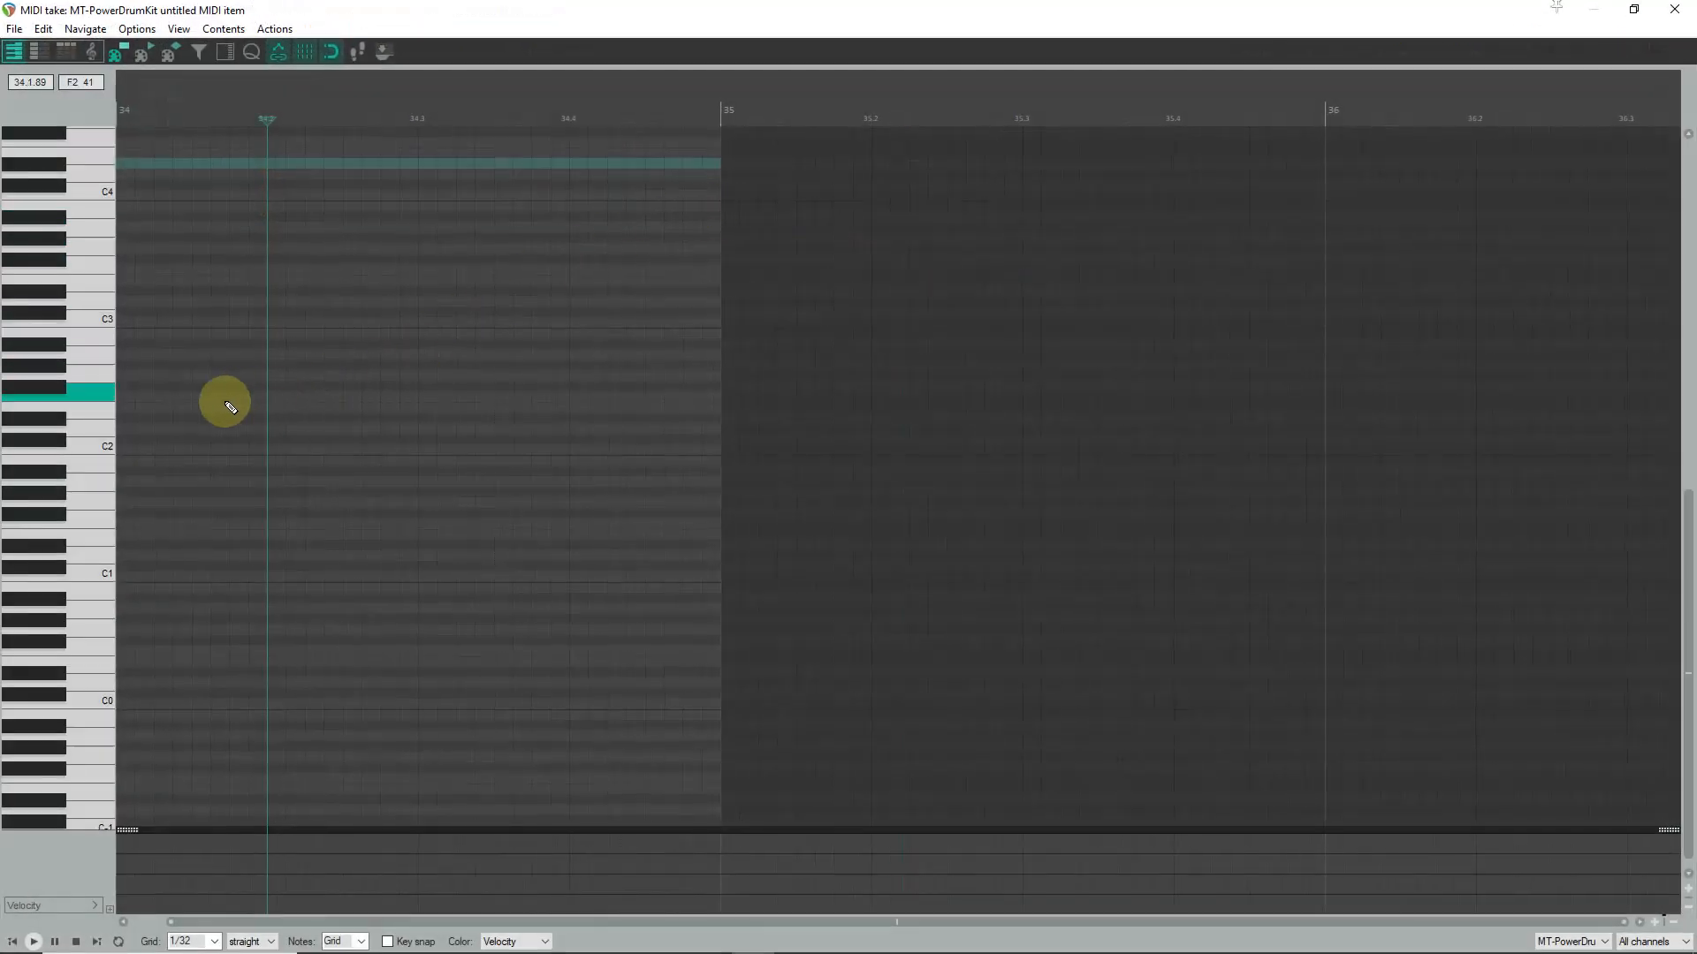
left_click(124, 450)
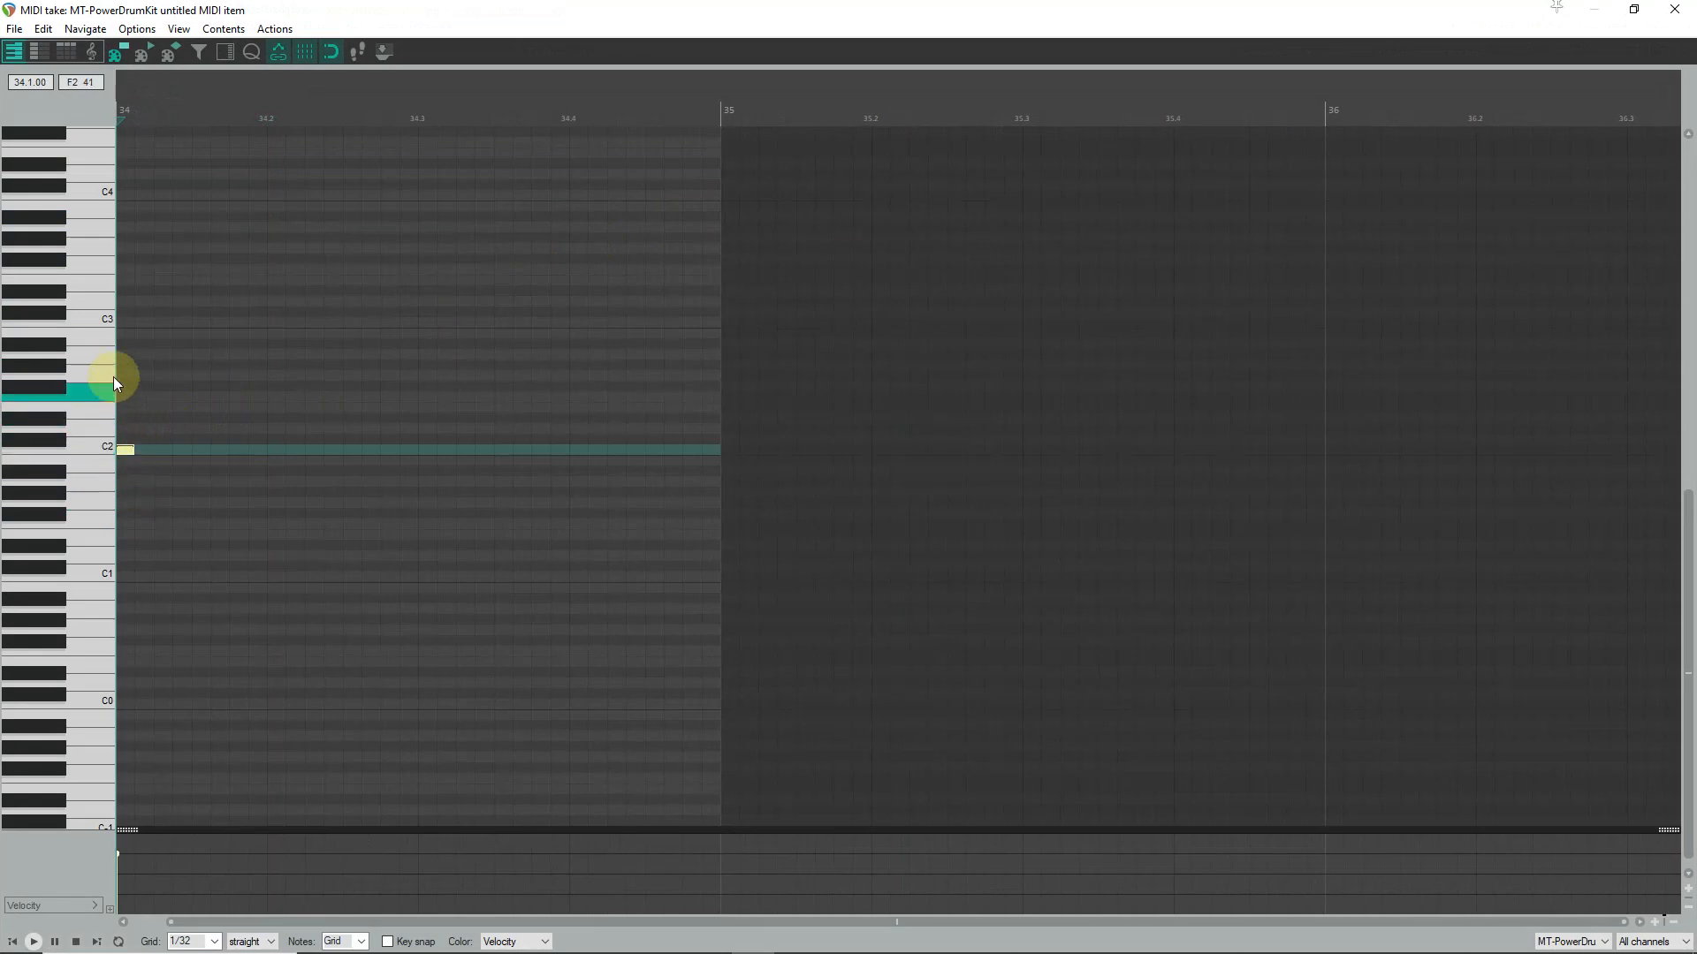
left_click(124, 314)
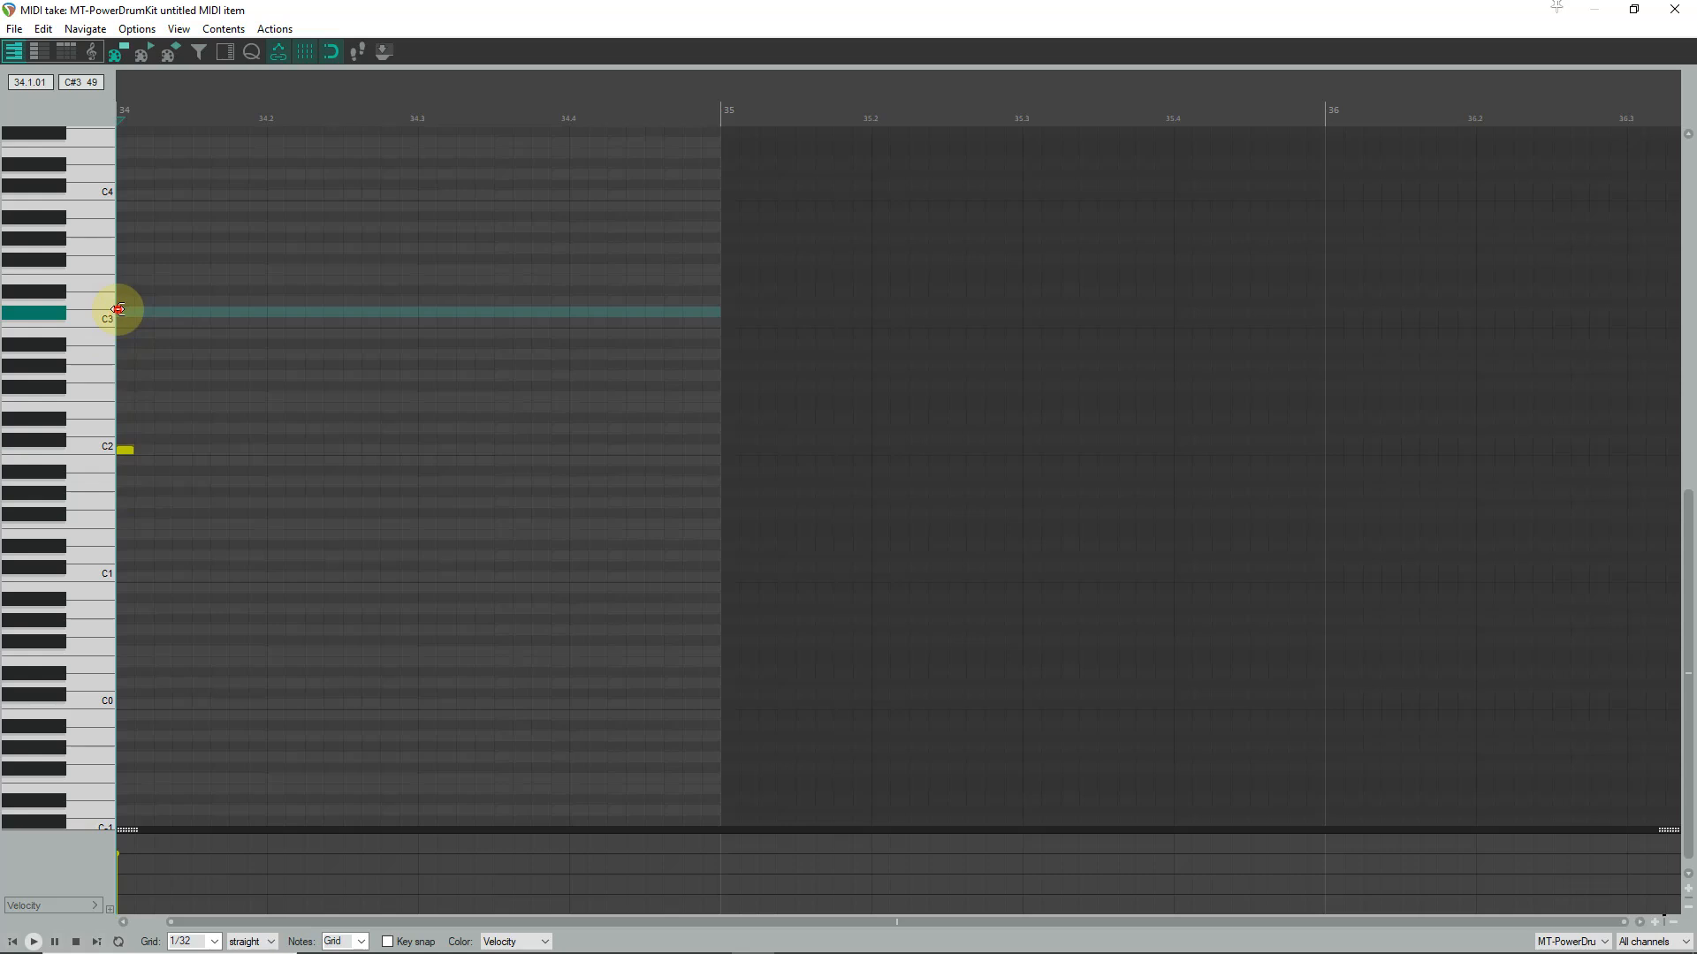
left_click(124, 230)
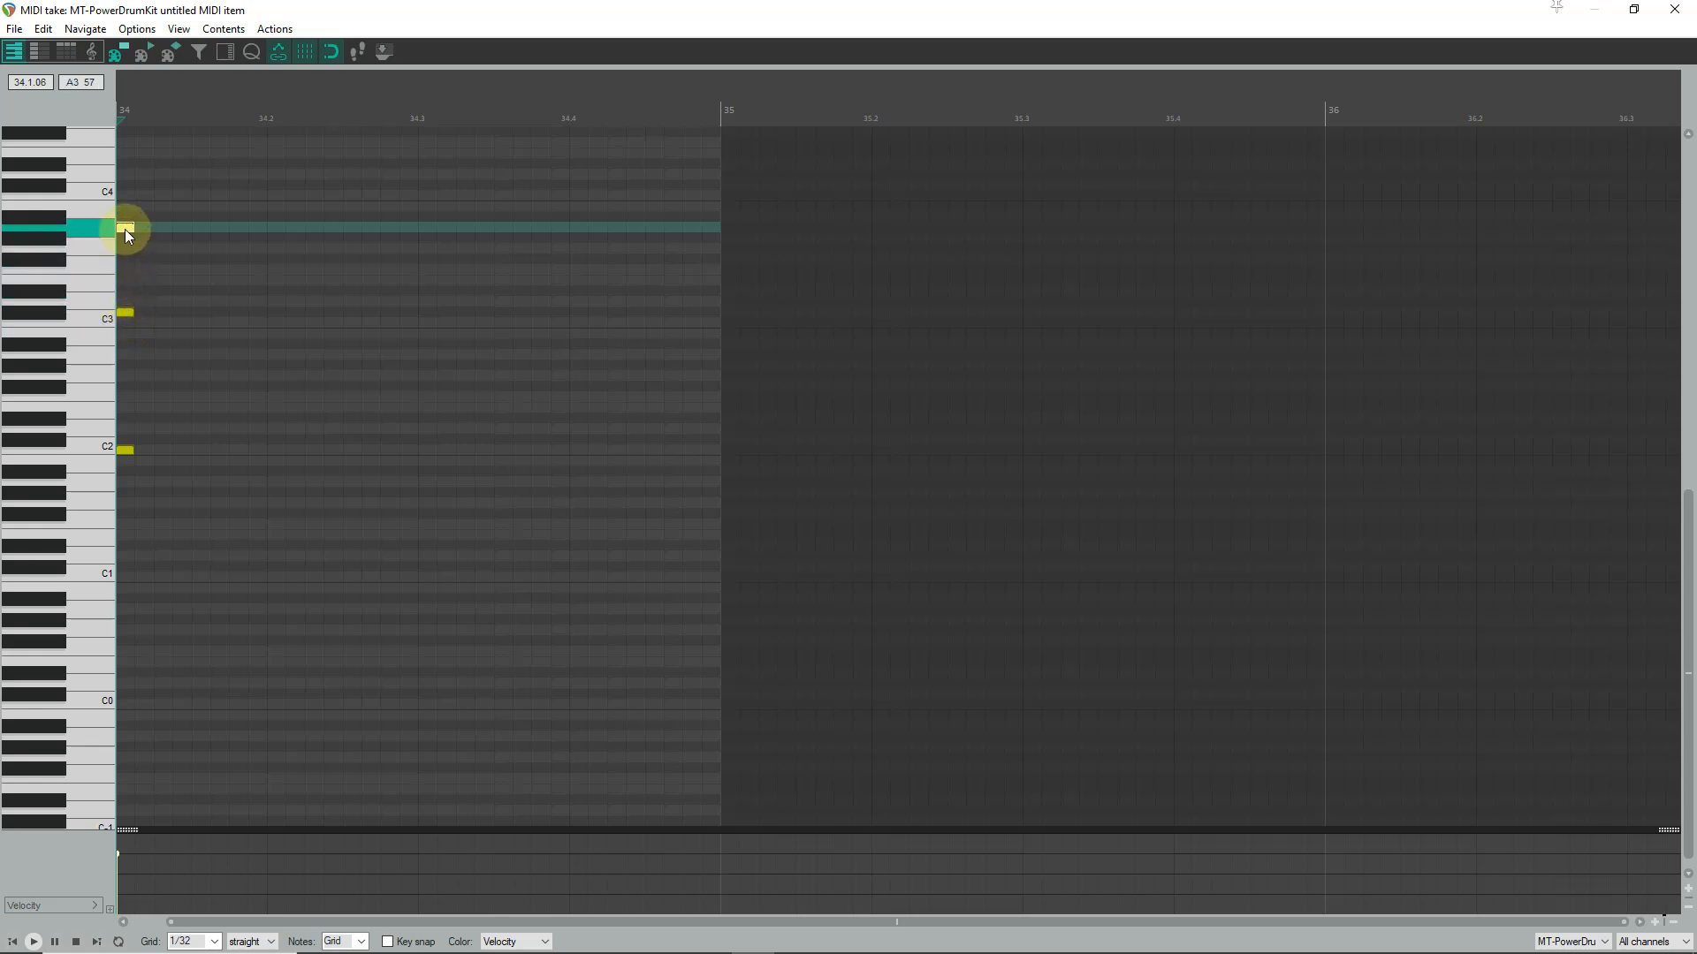
left_click(1675, 9)
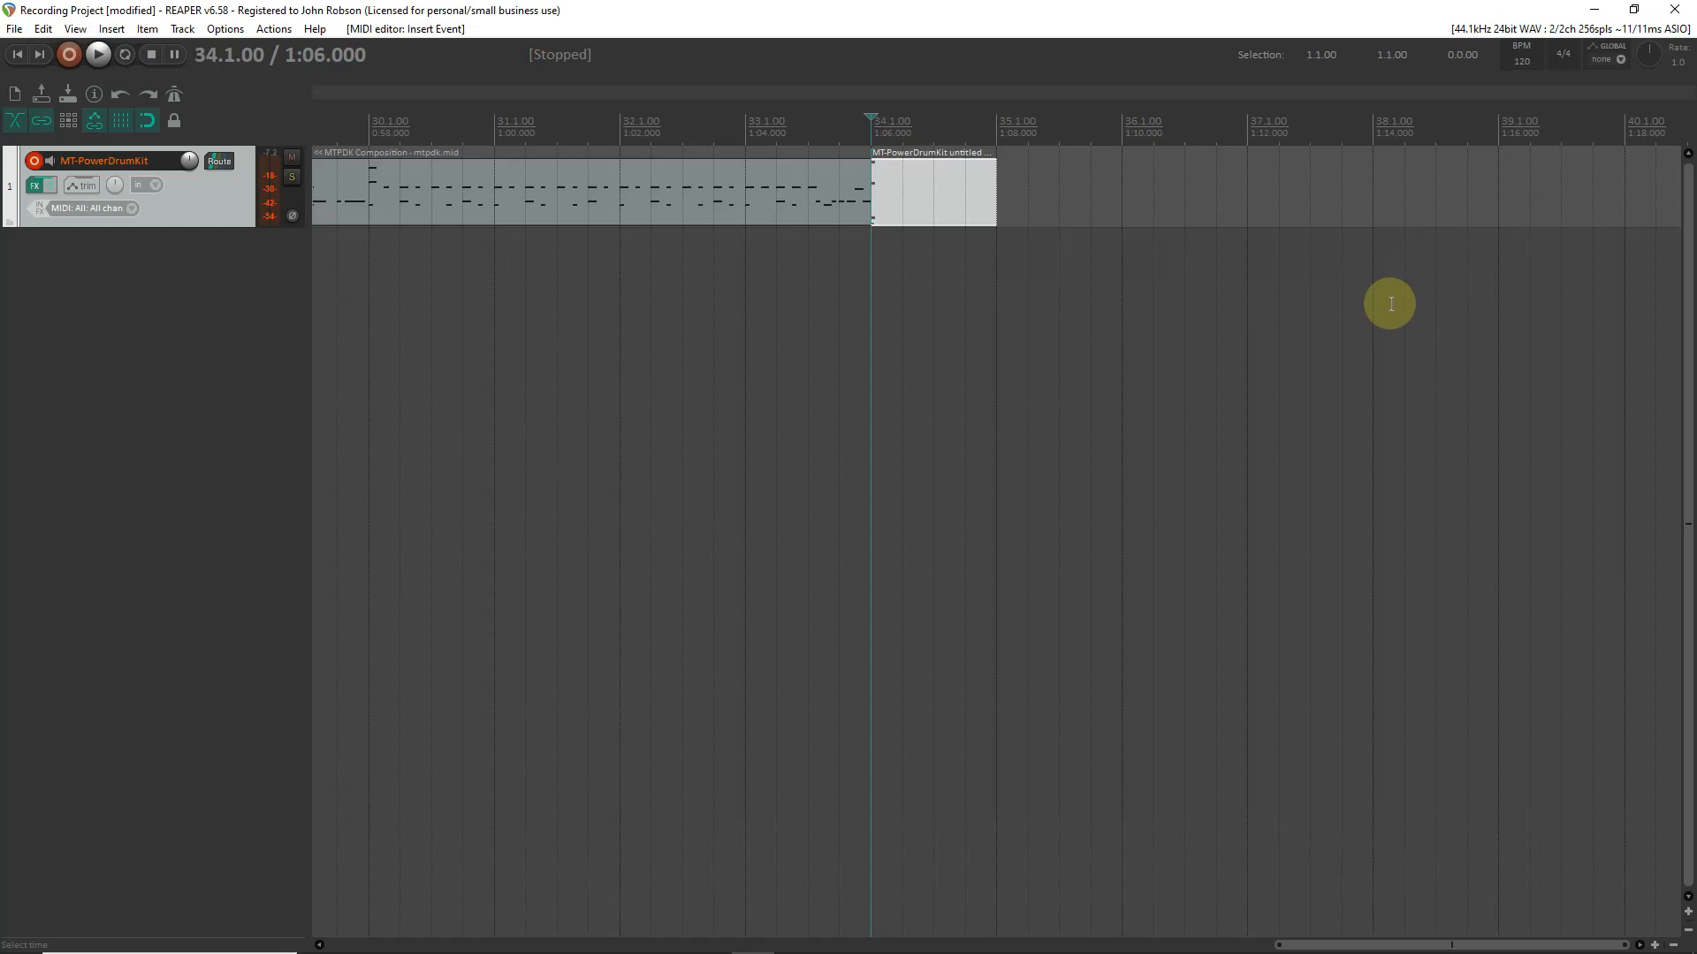
- Insert a new track named Bass below the drum track and arm it for recording
scroll(1390, 304, "down", 3)
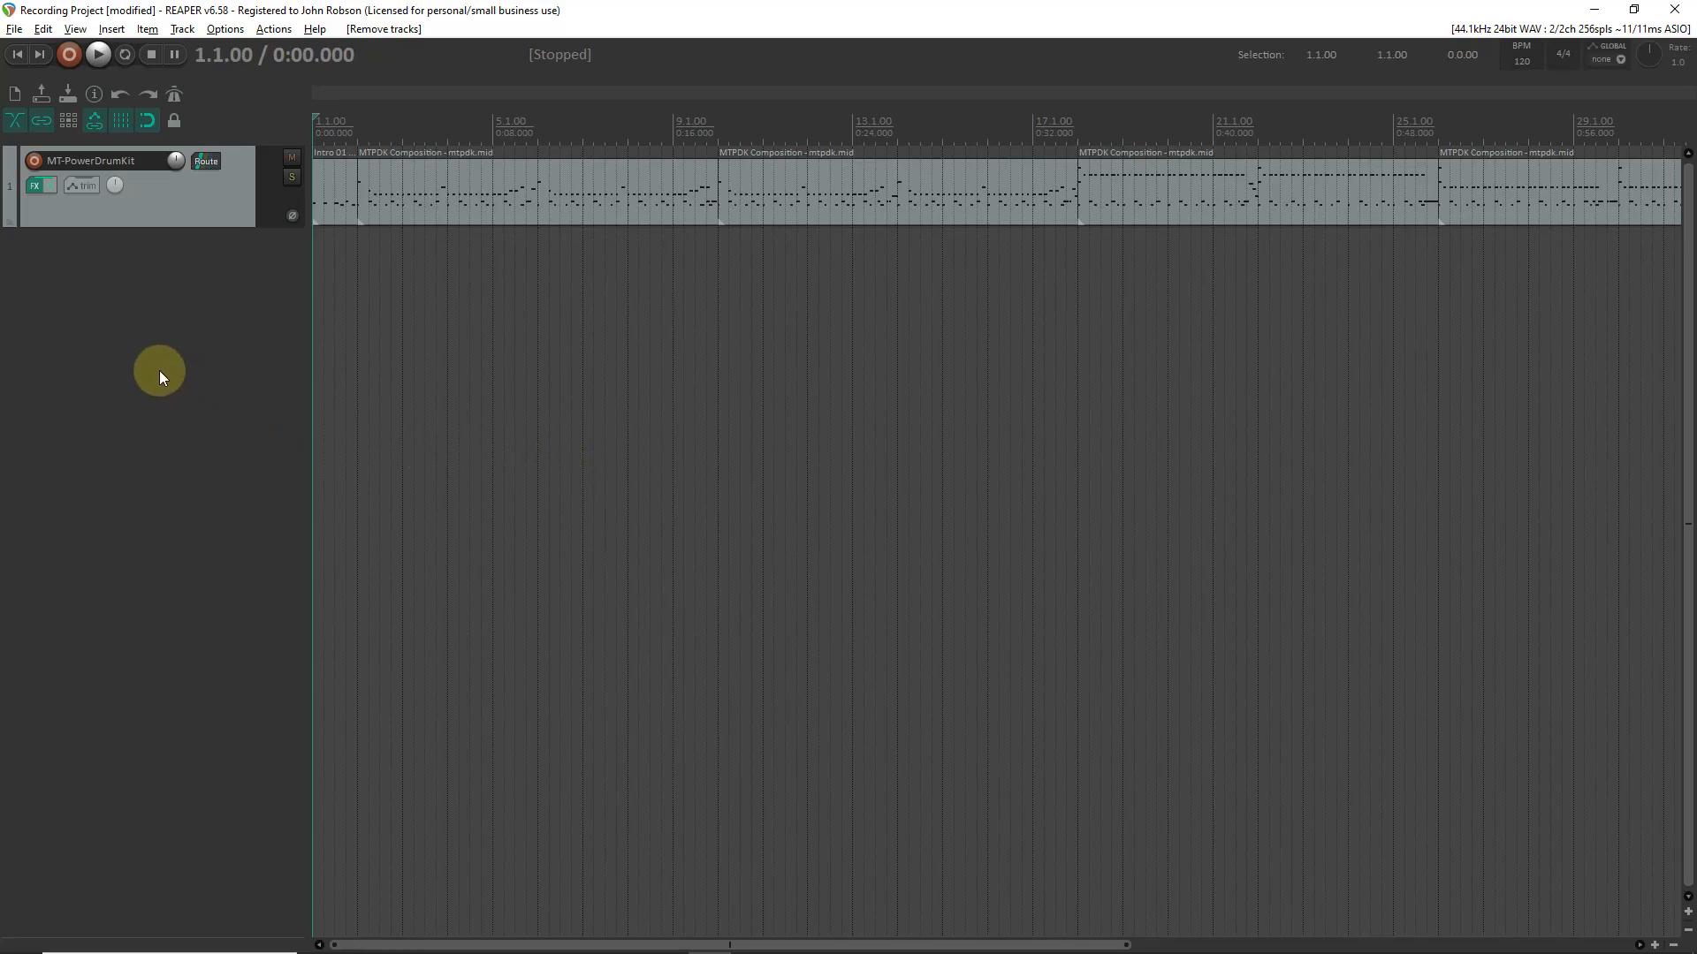
right_click(197, 338)
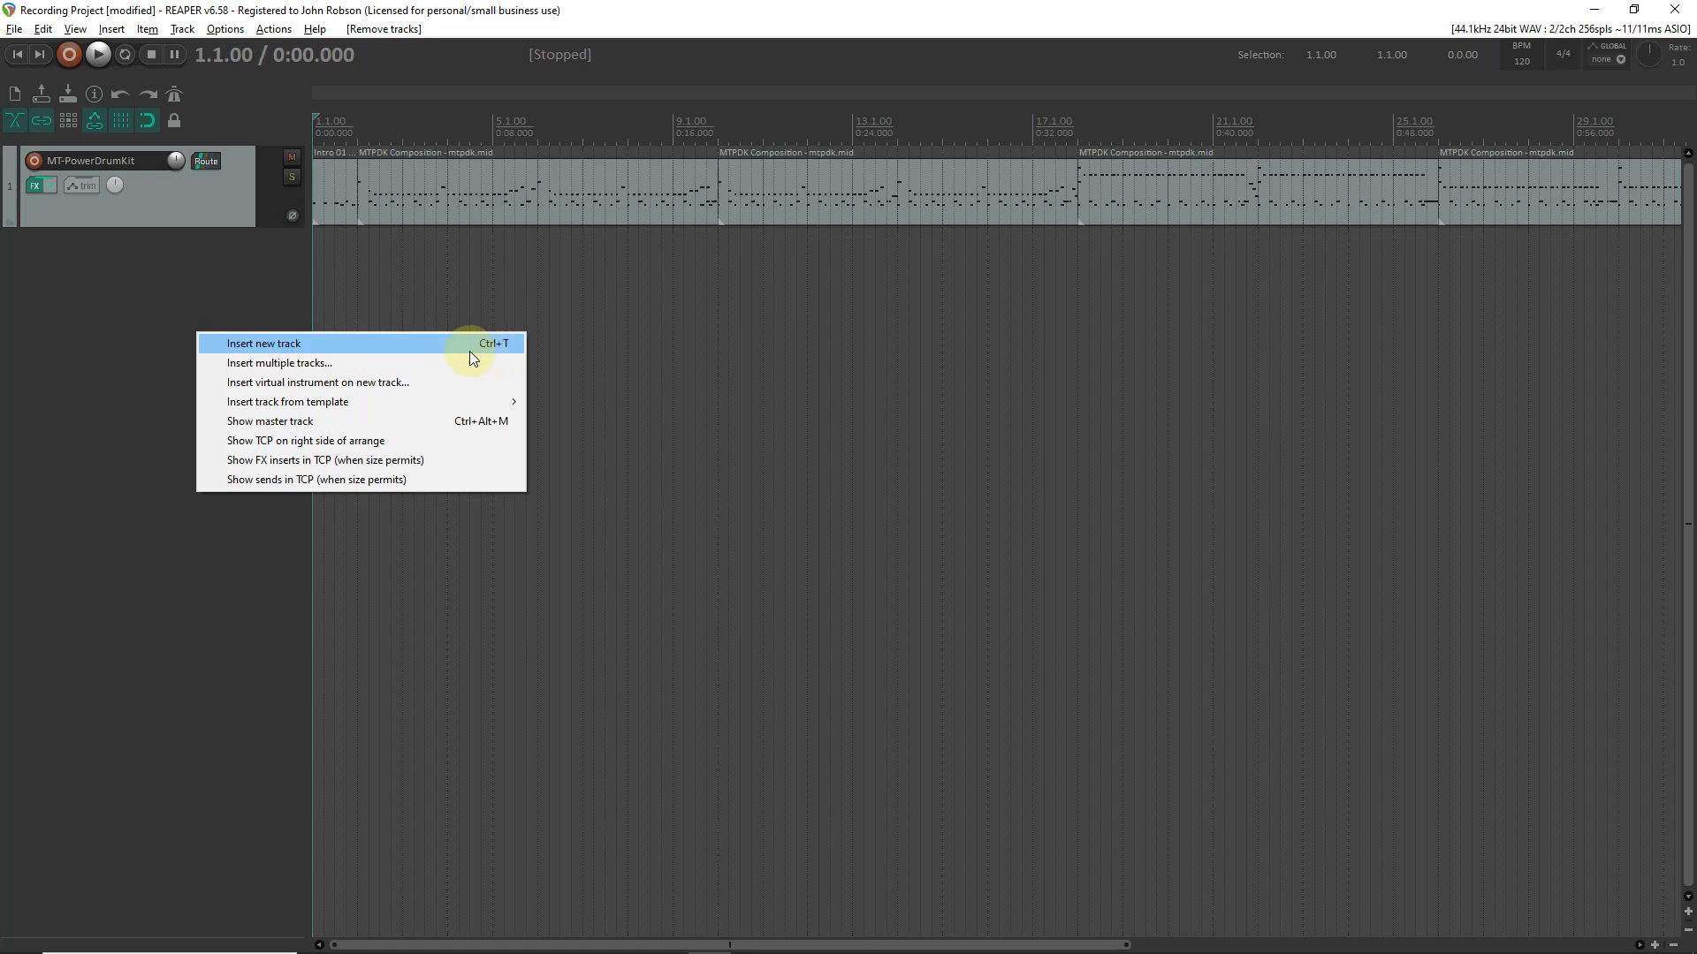
left_click(427, 347)
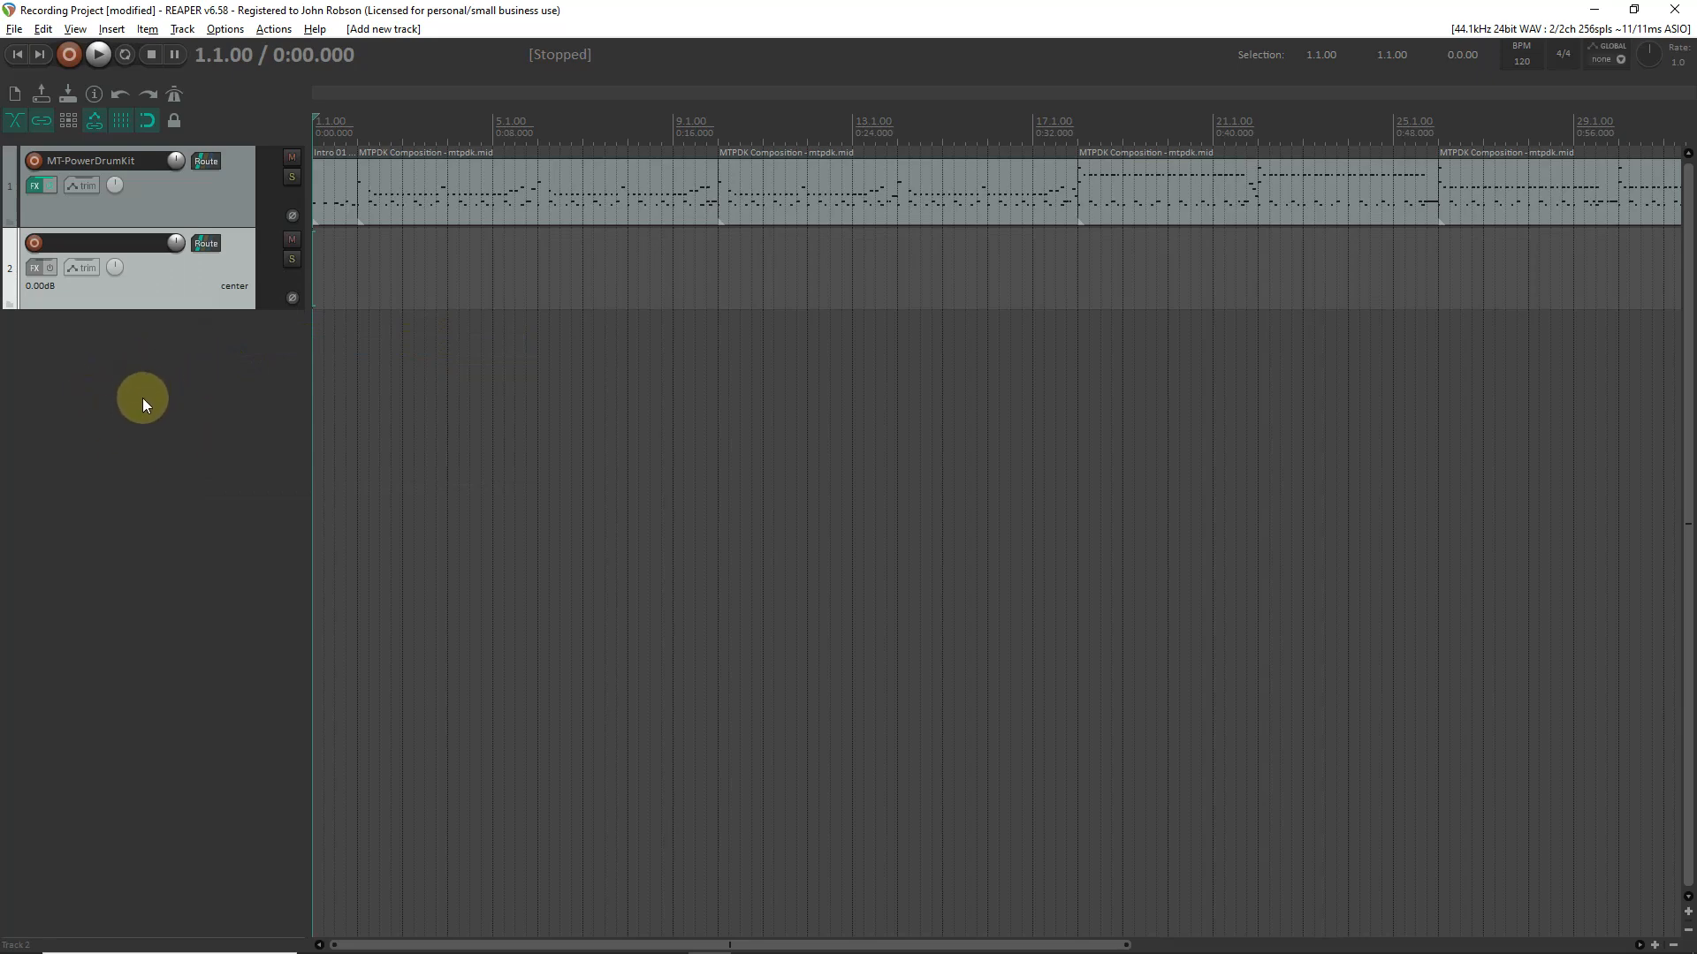
double_click(120, 246)
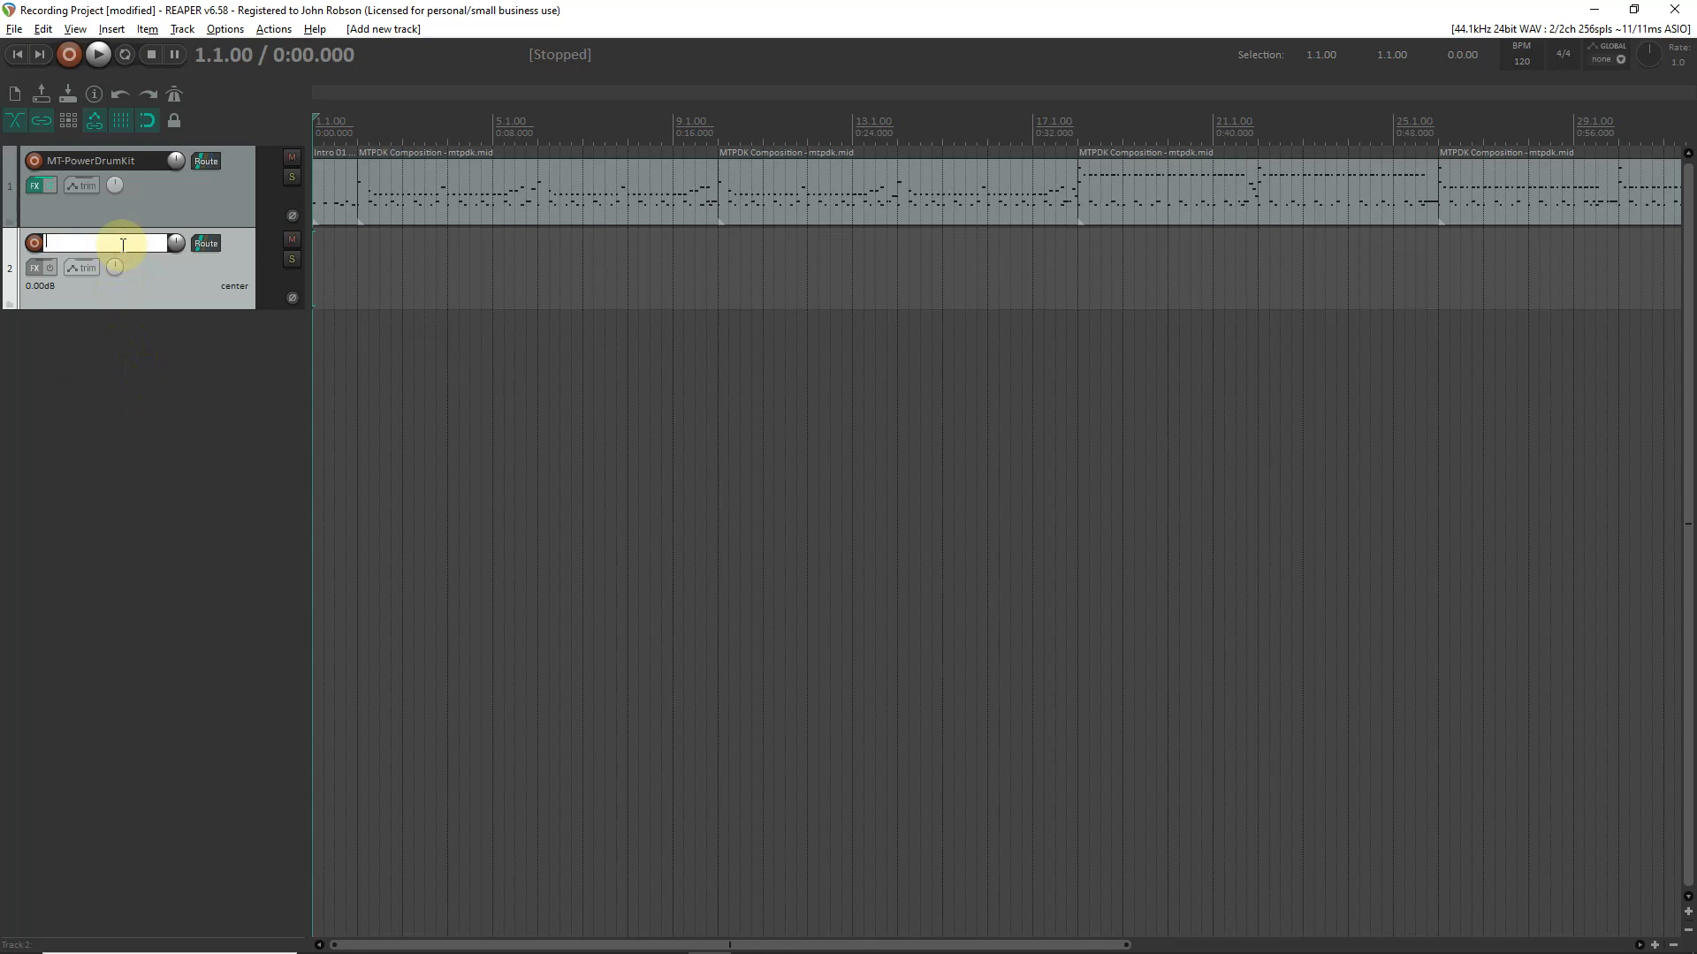
type("Bass")
key("Return")
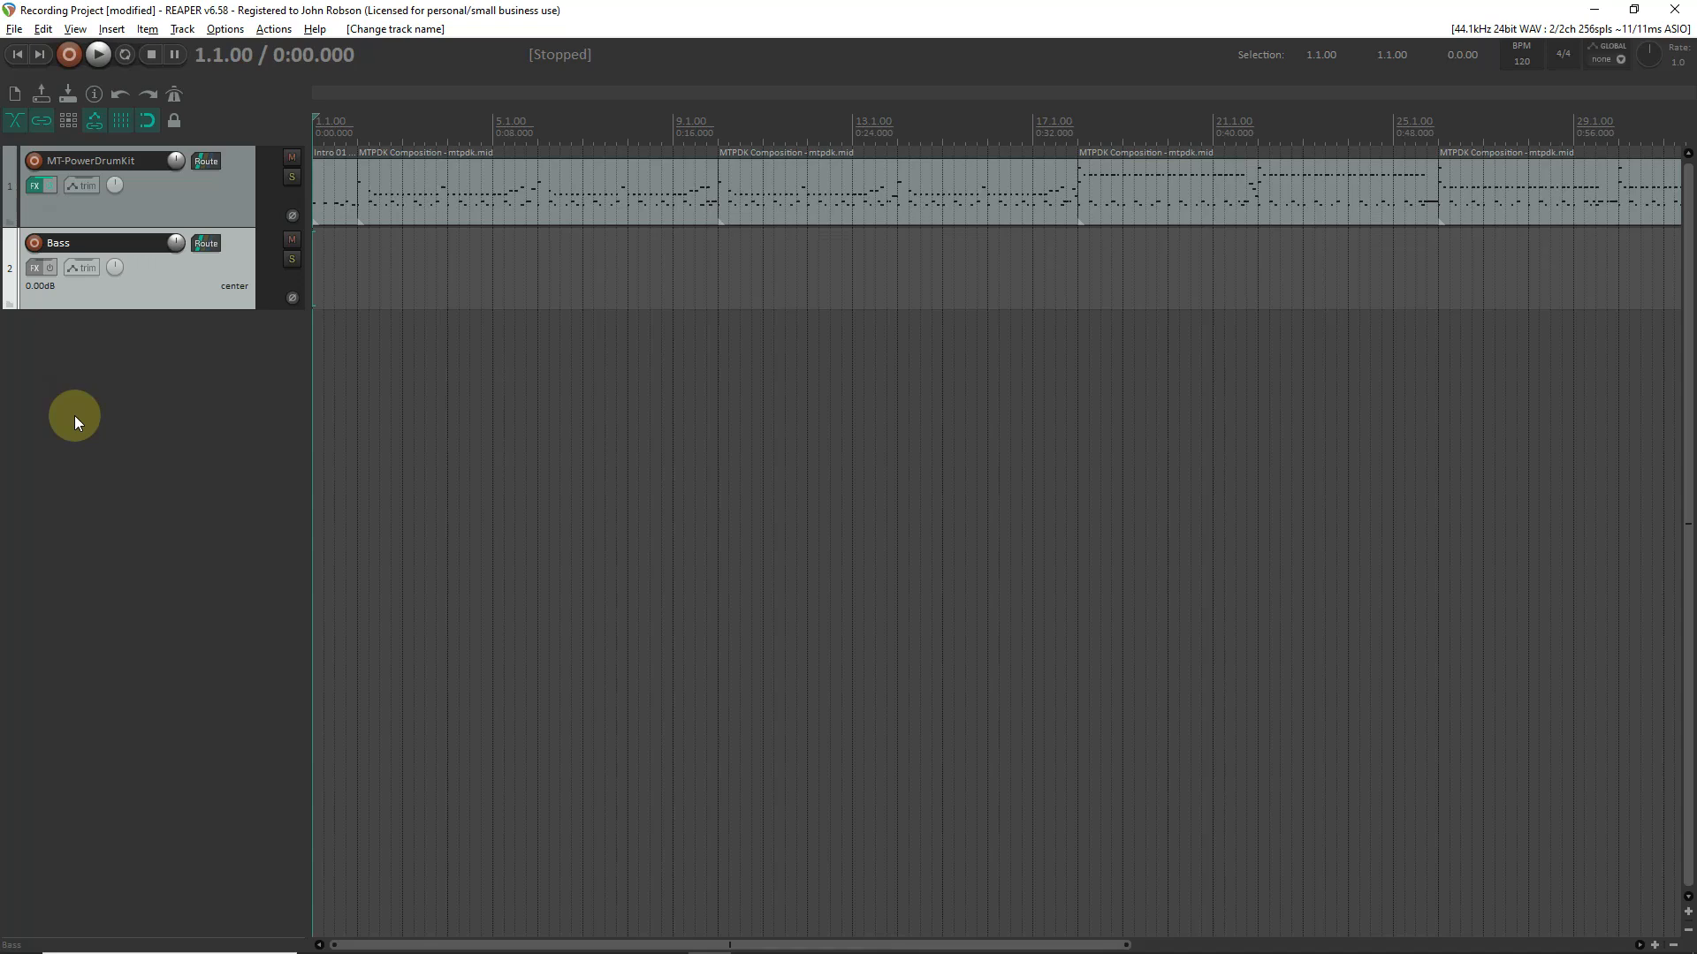
left_click(36, 243)
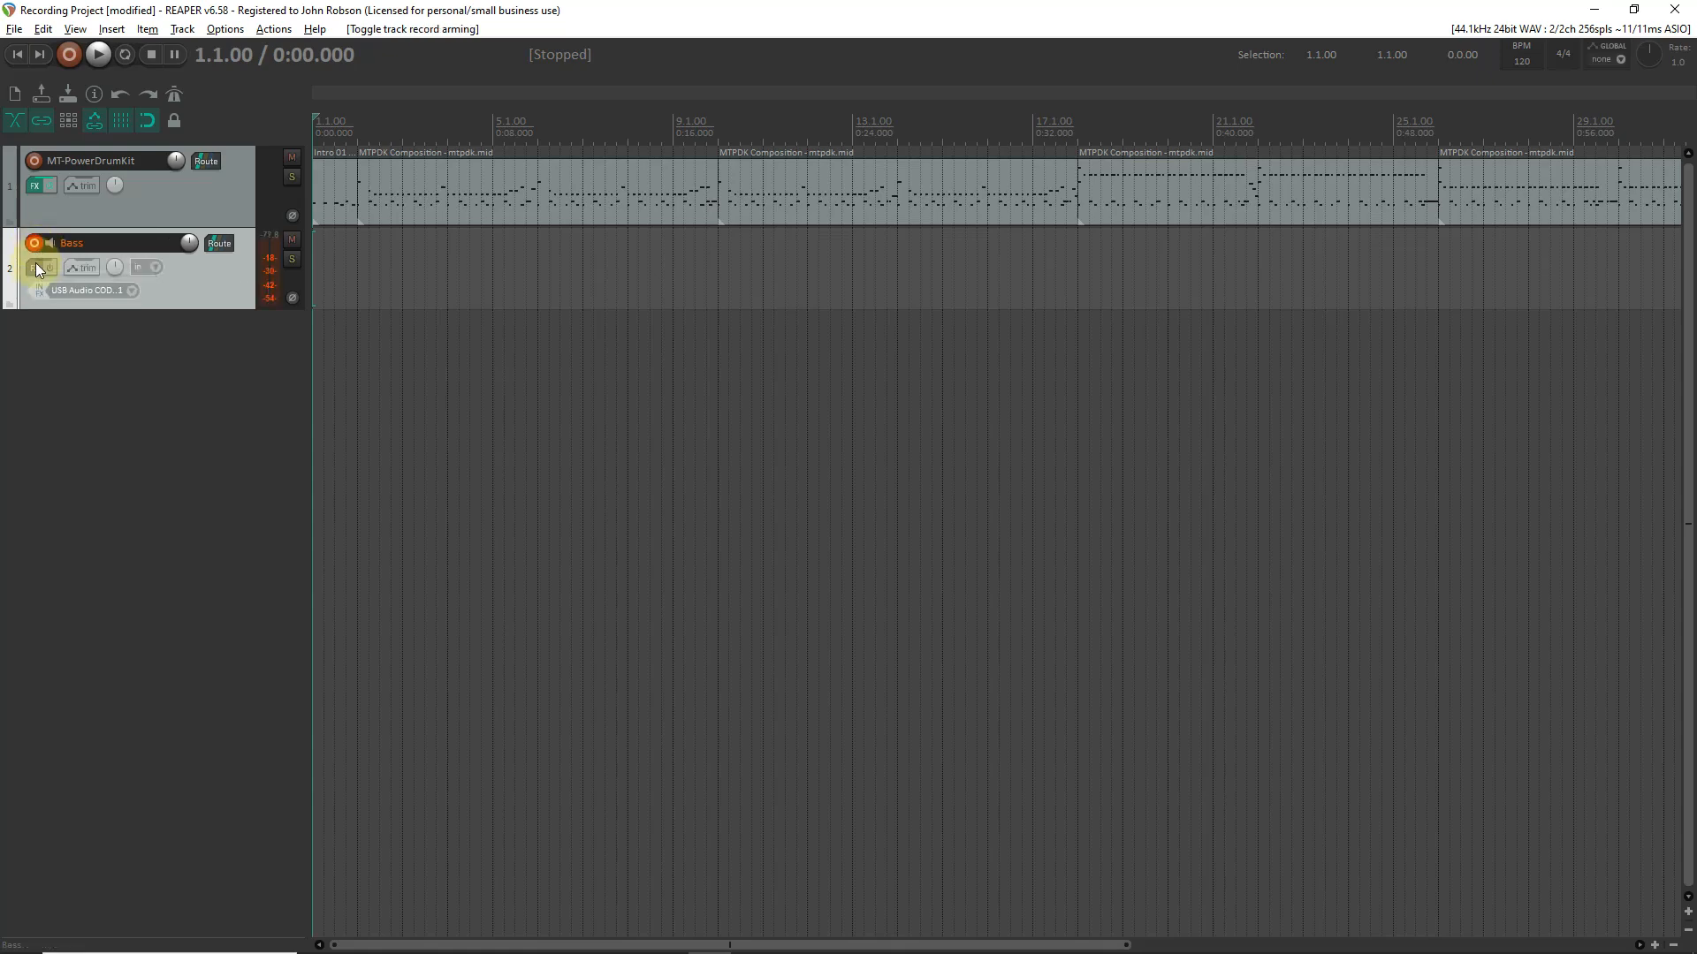